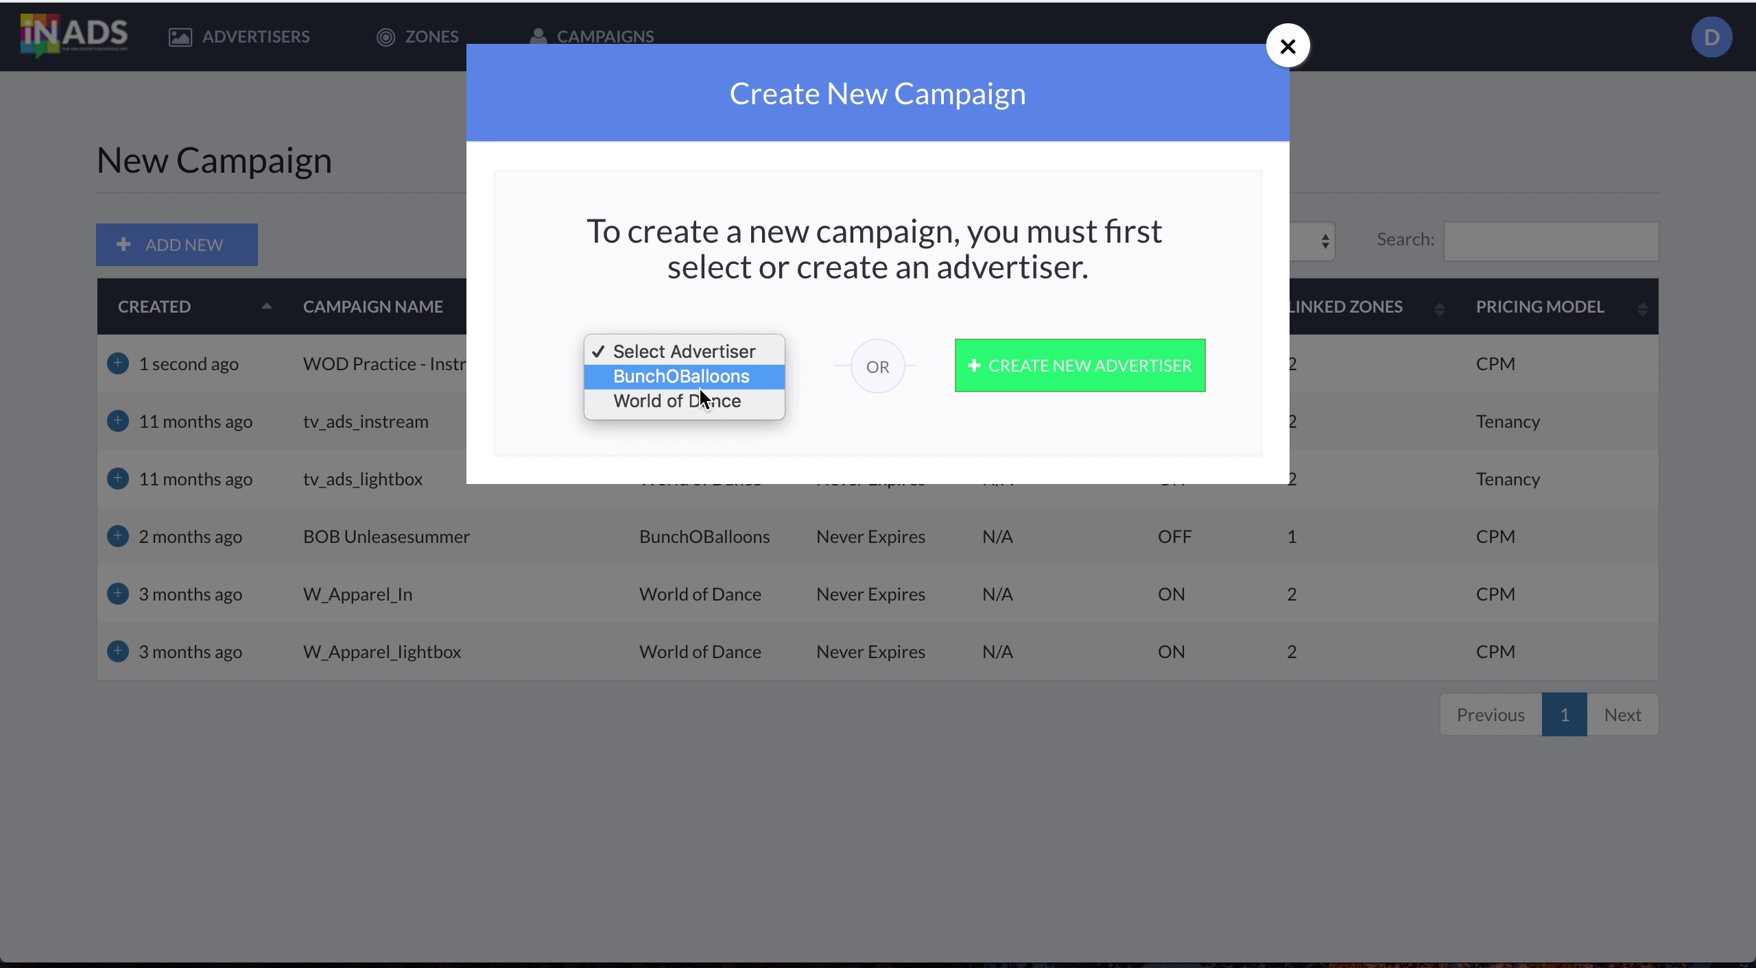
Step: Start a campaign for the World of Dance advertiser and name it "WOD Practice - Lightbox Campaign"
click(700, 409)
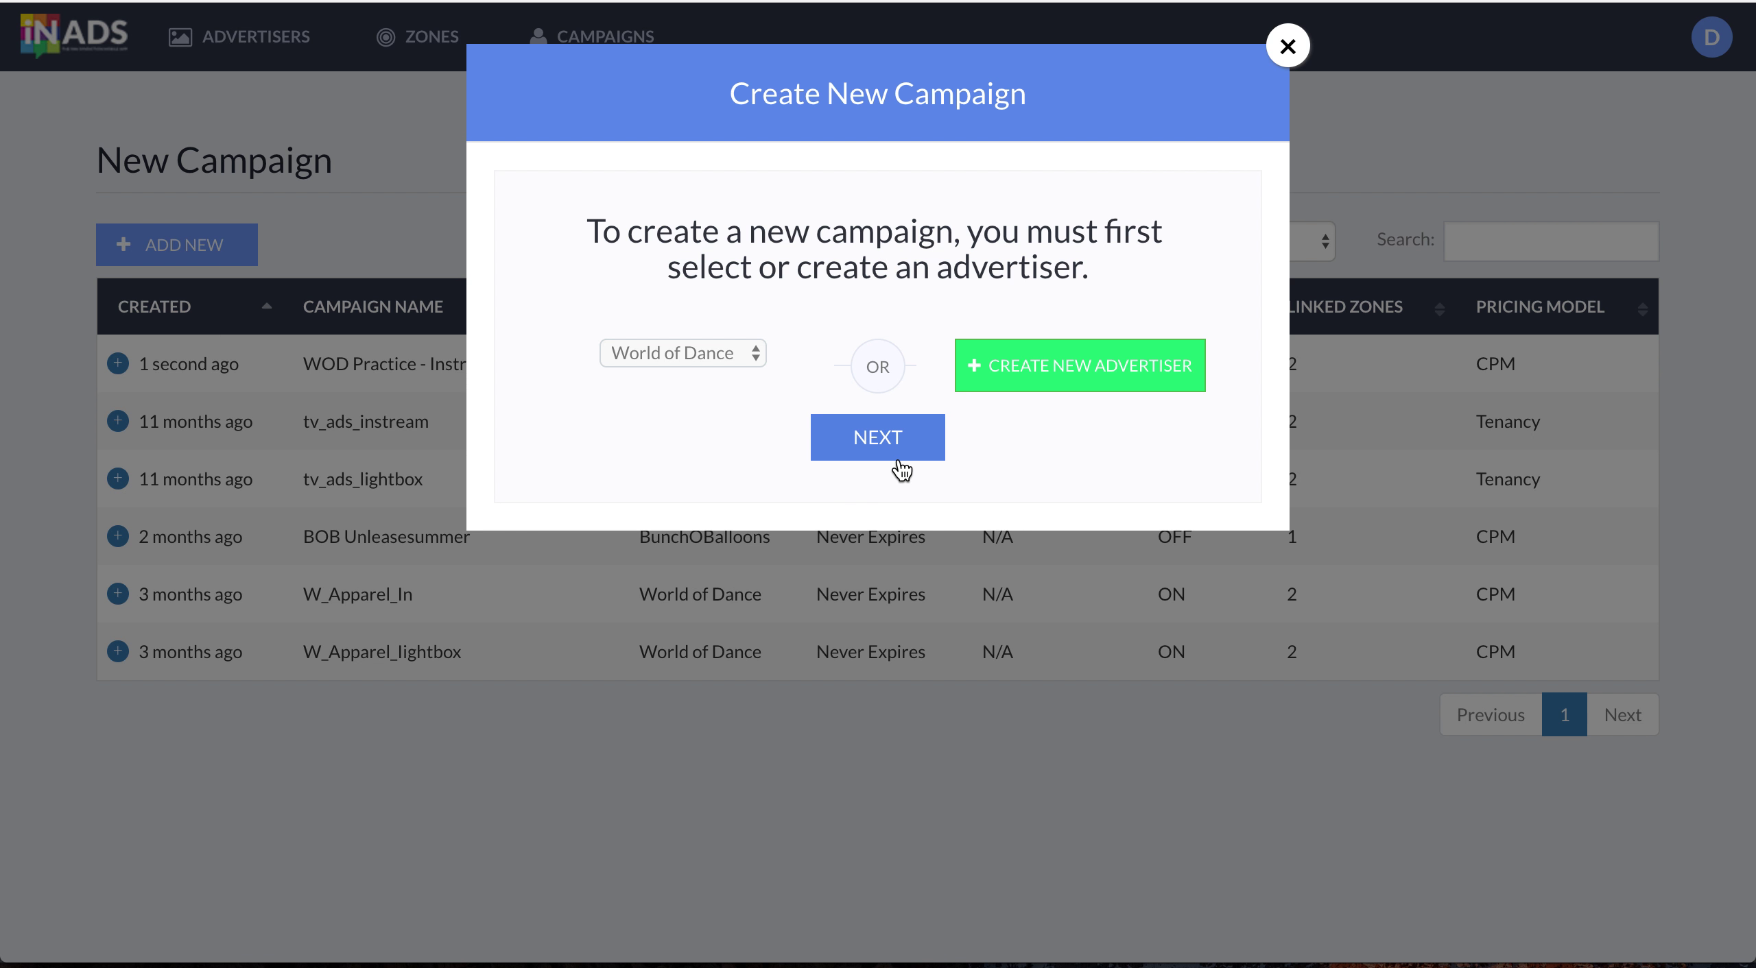
click(880, 442)
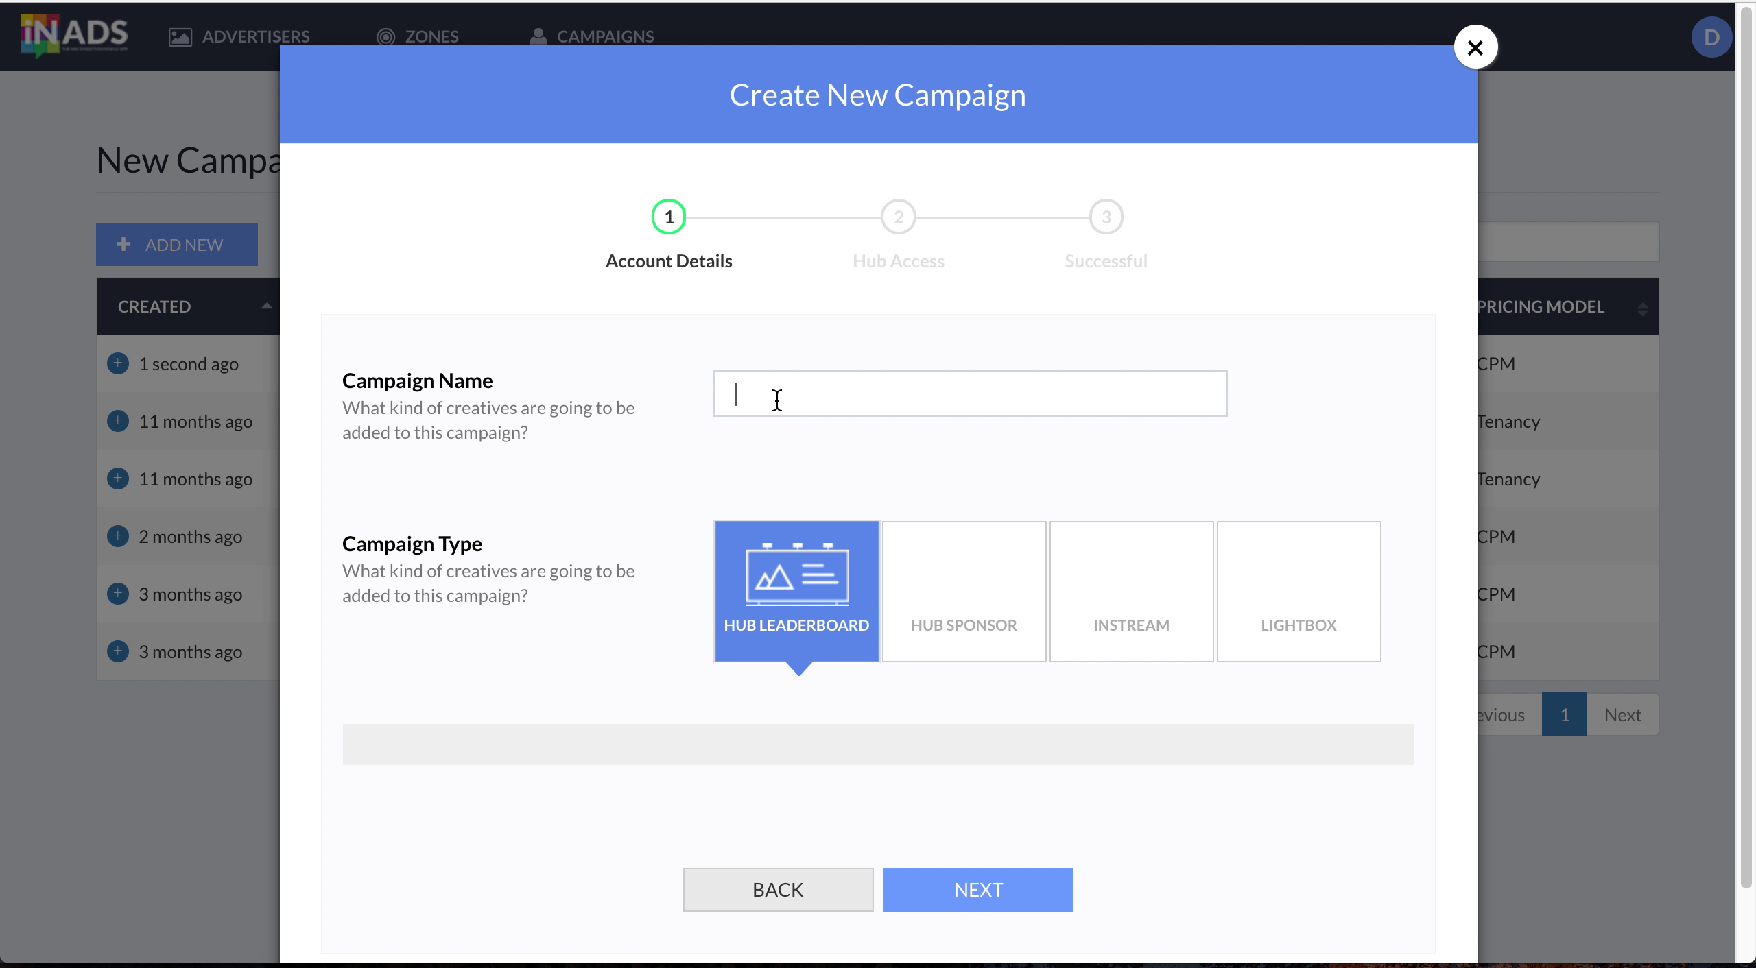
click(777, 400)
text(WOD)
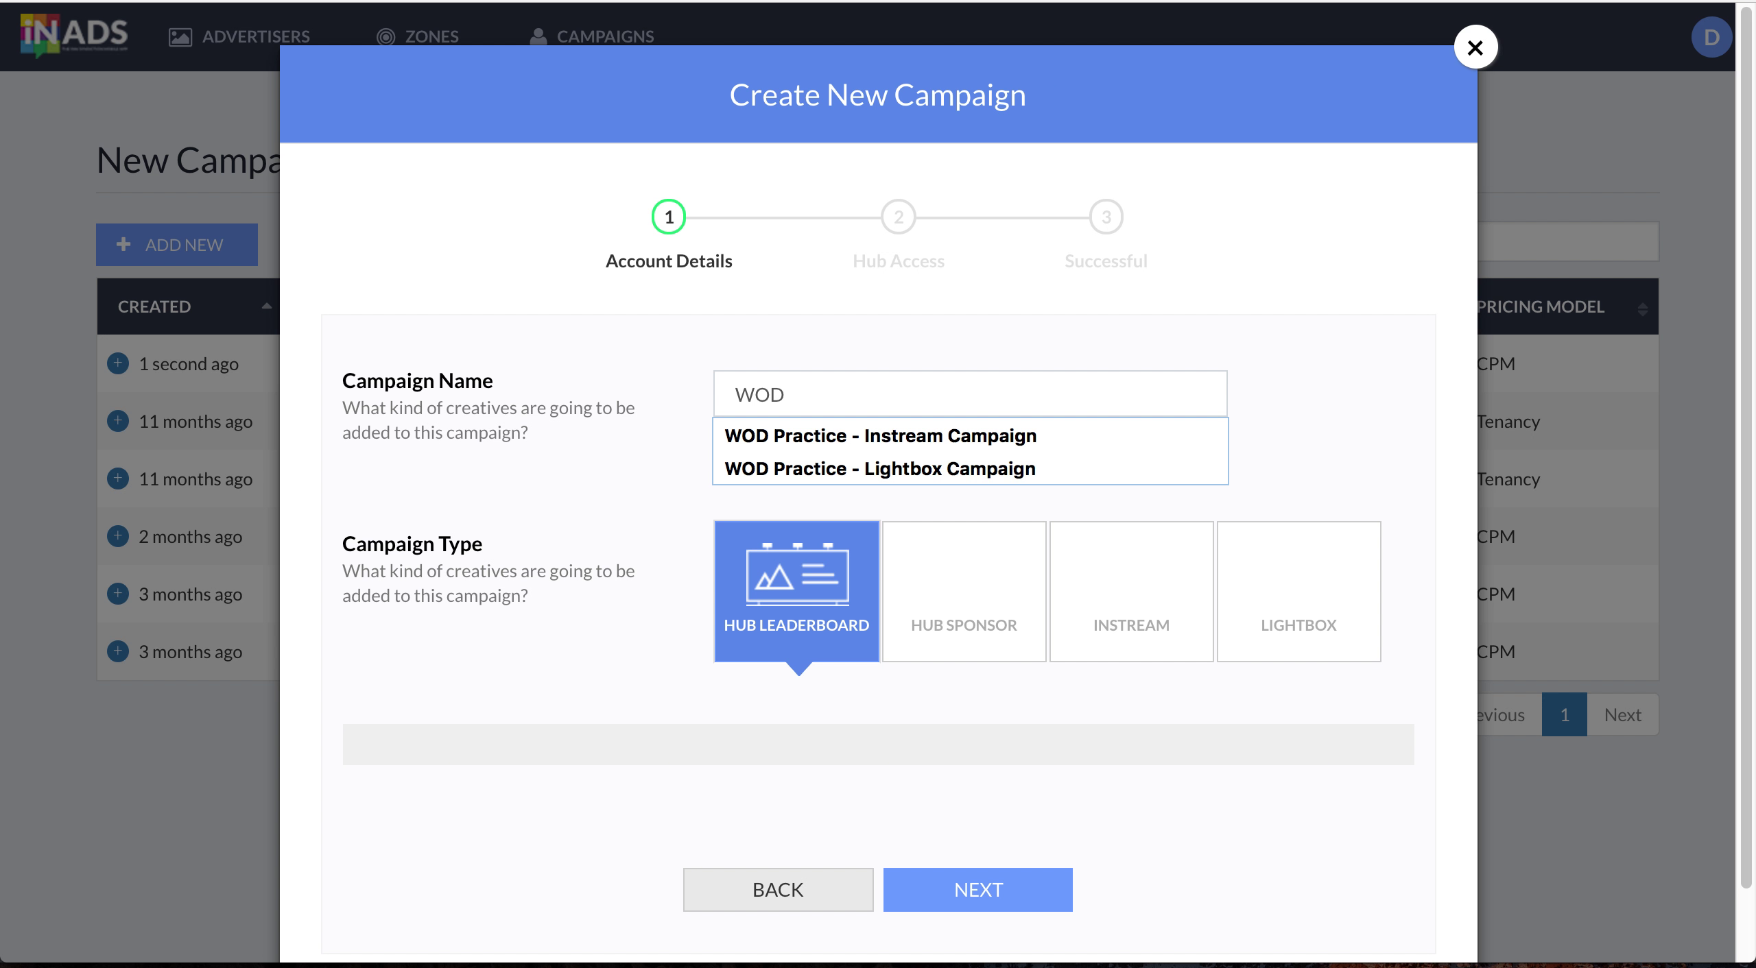
click(843, 469)
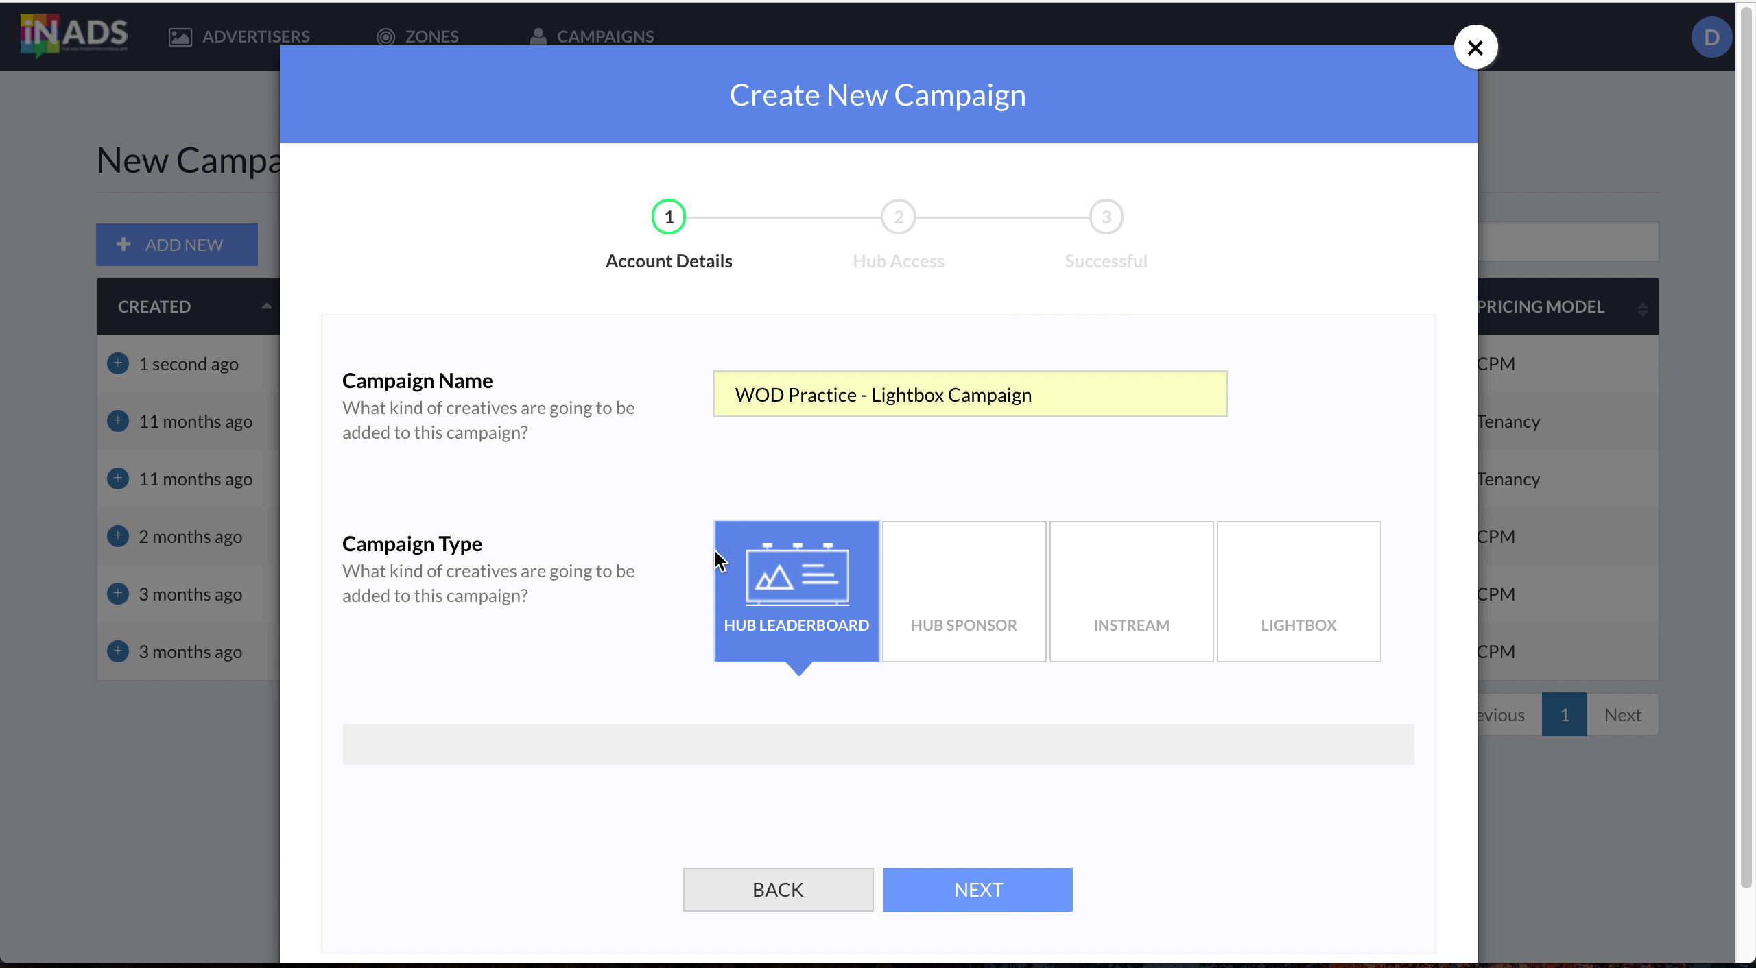
Step: Set the campaign type to Lightbox, add the campaign to the WOD Practice lightbox and lightboxMobile zones, and continue
click(1331, 588)
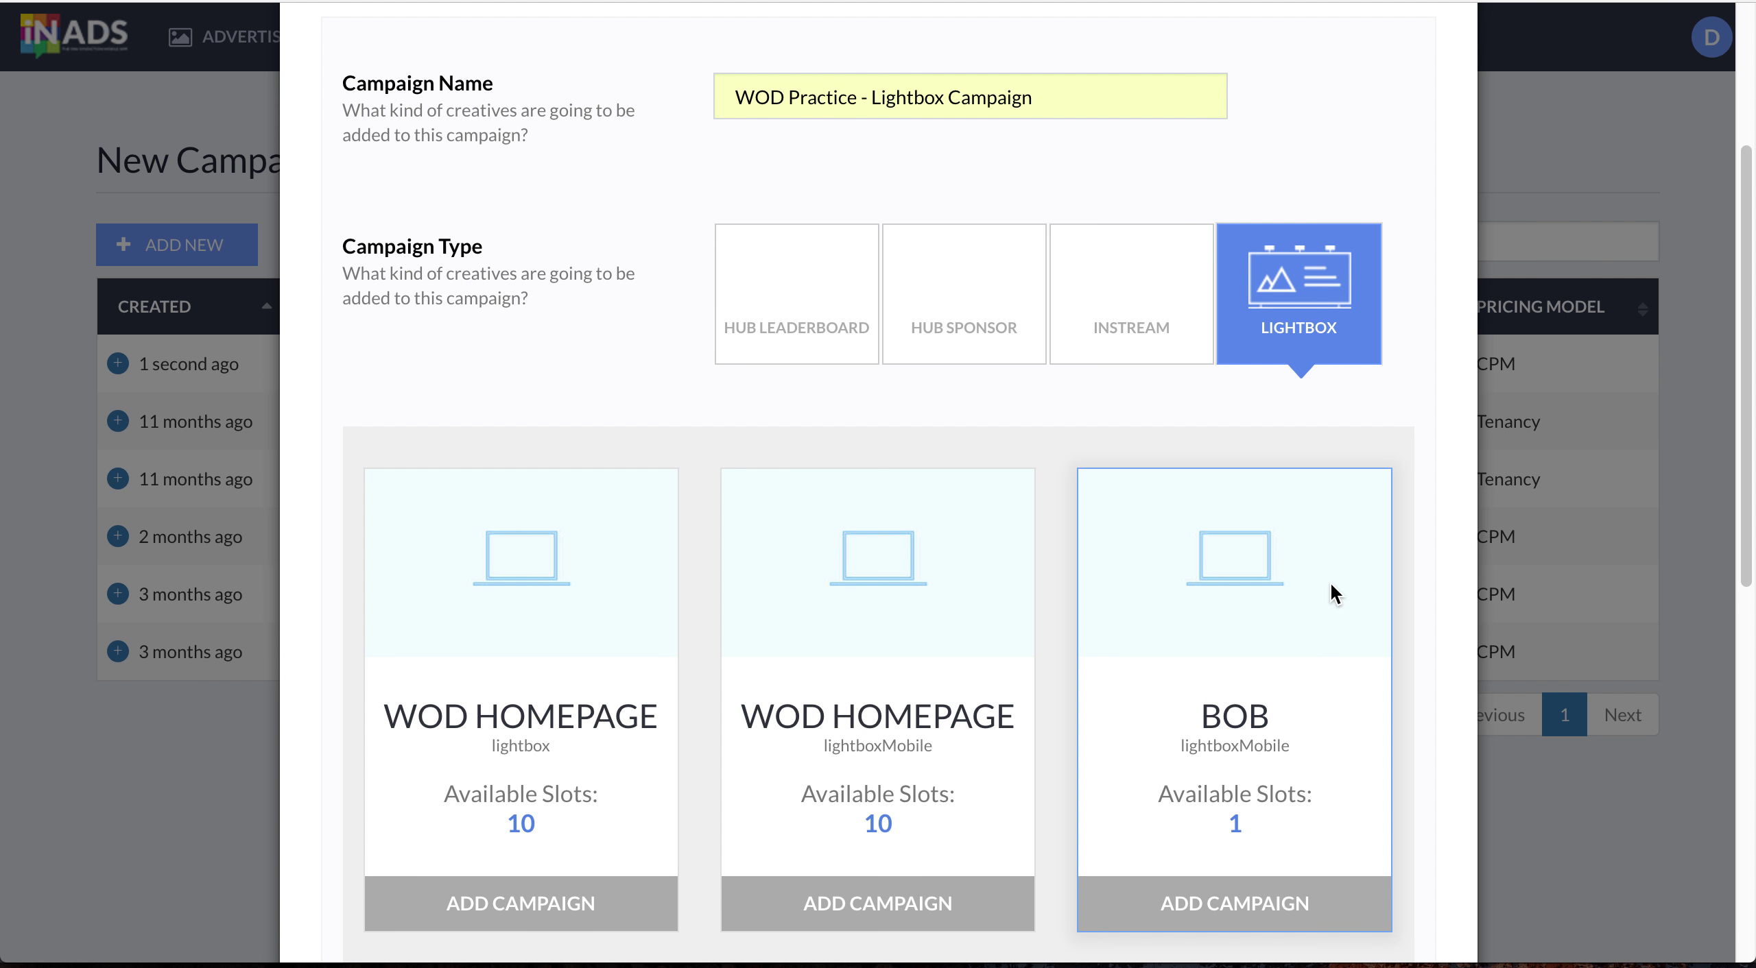
scroll(1330, 584, down, 3)
scroll(1331, 584, down, 6)
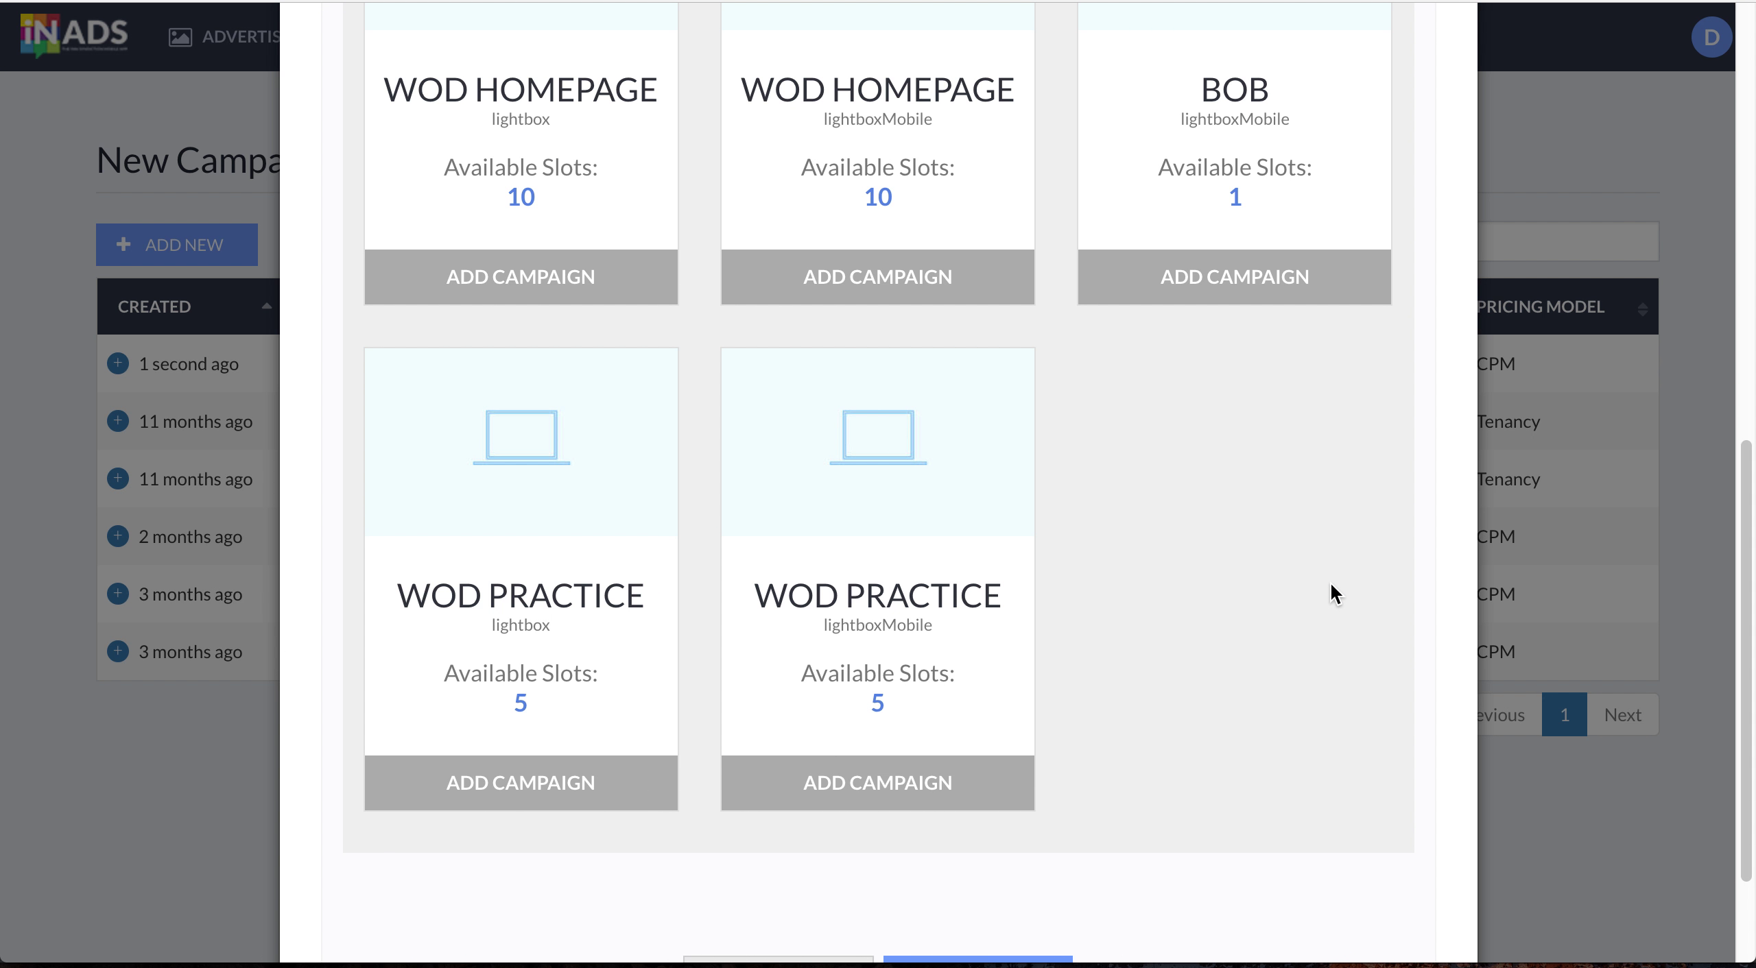
scroll(1330, 585, up, 4)
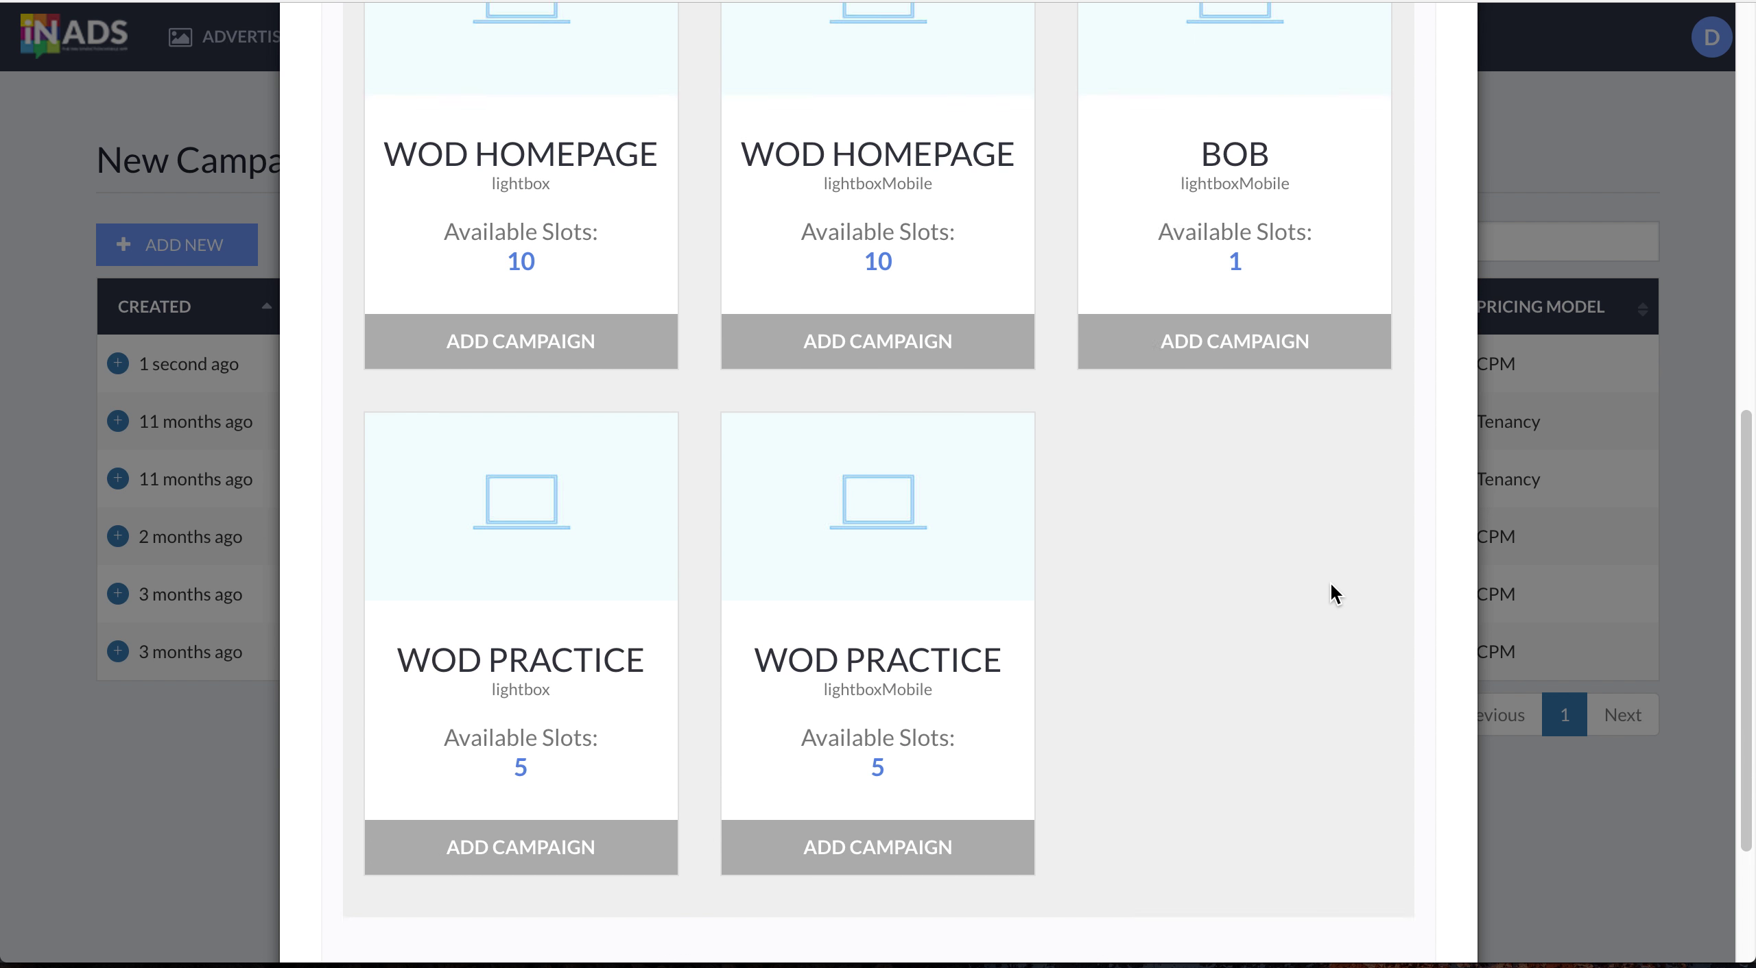
scroll(1330, 584, up, 2)
scroll(1330, 584, down, 8)
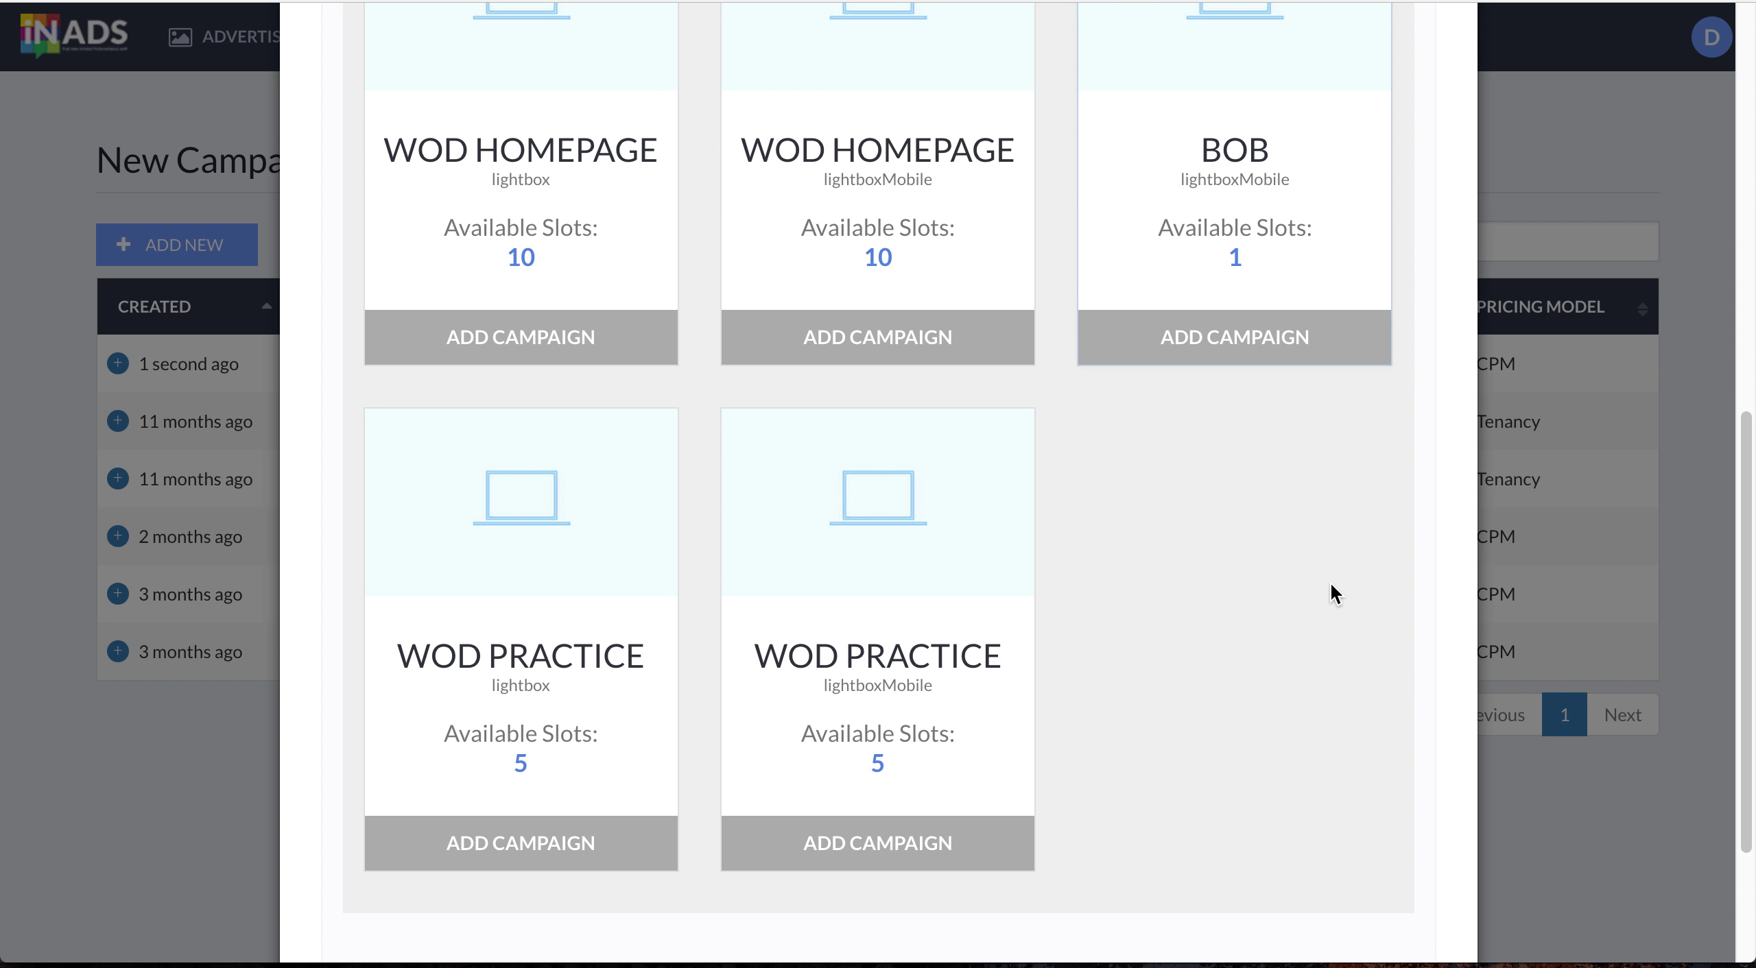
click(872, 619)
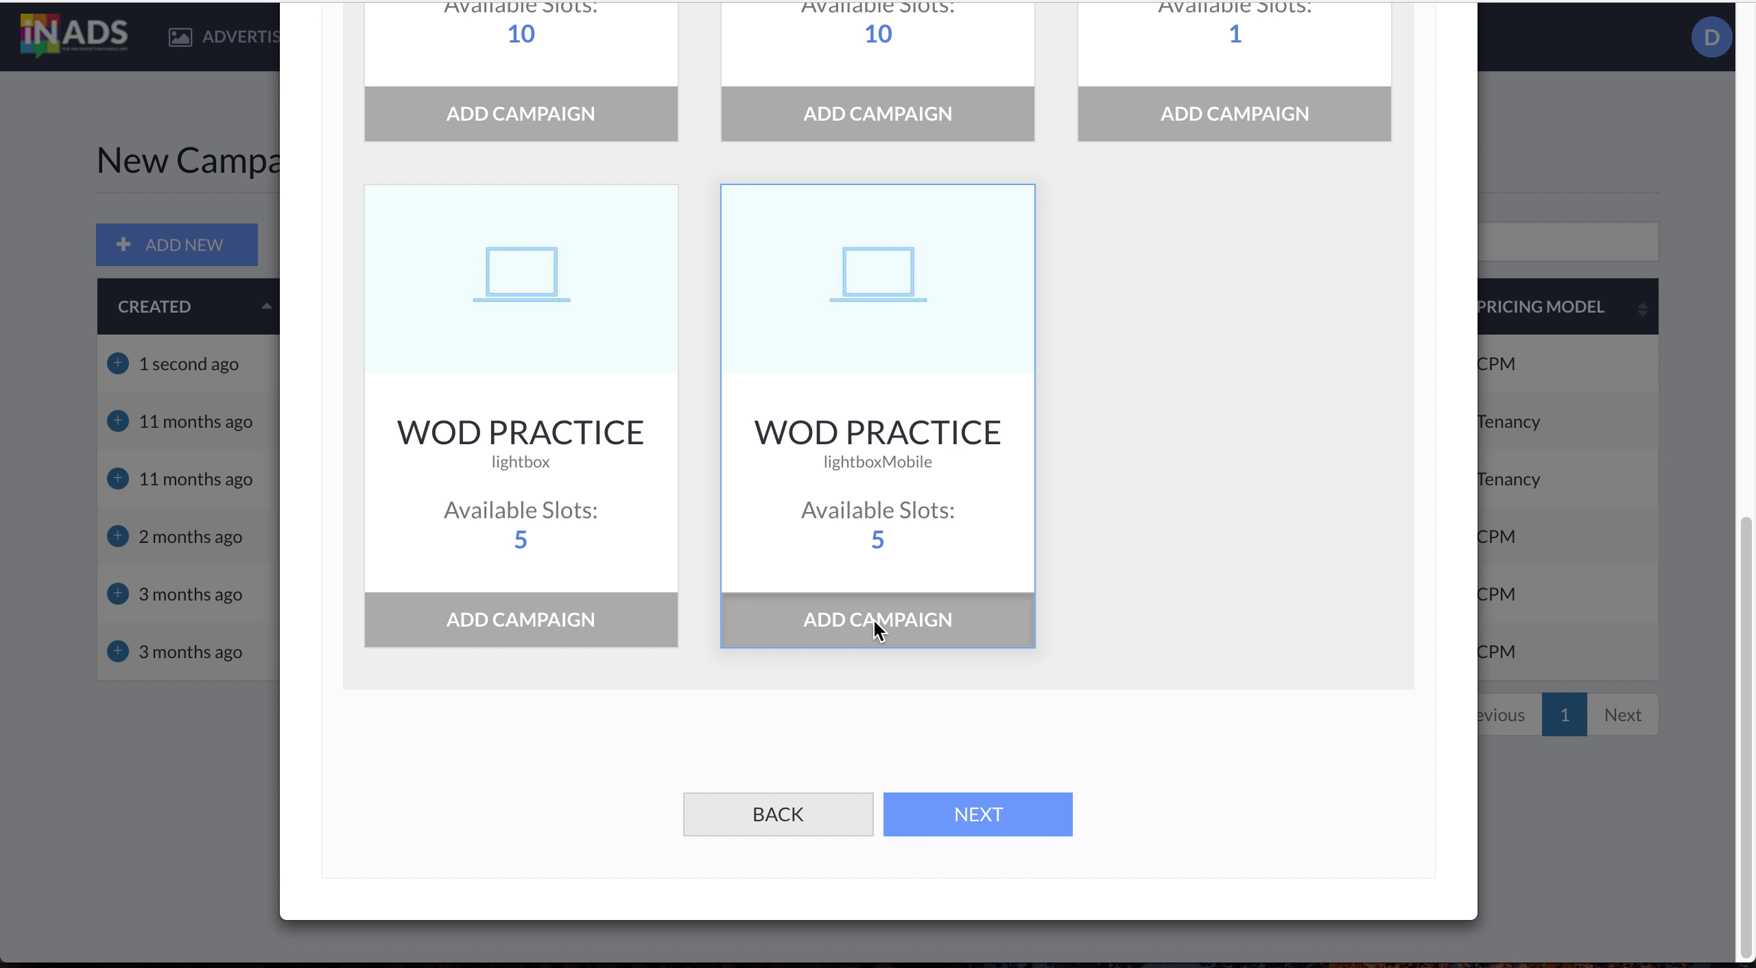
click(496, 618)
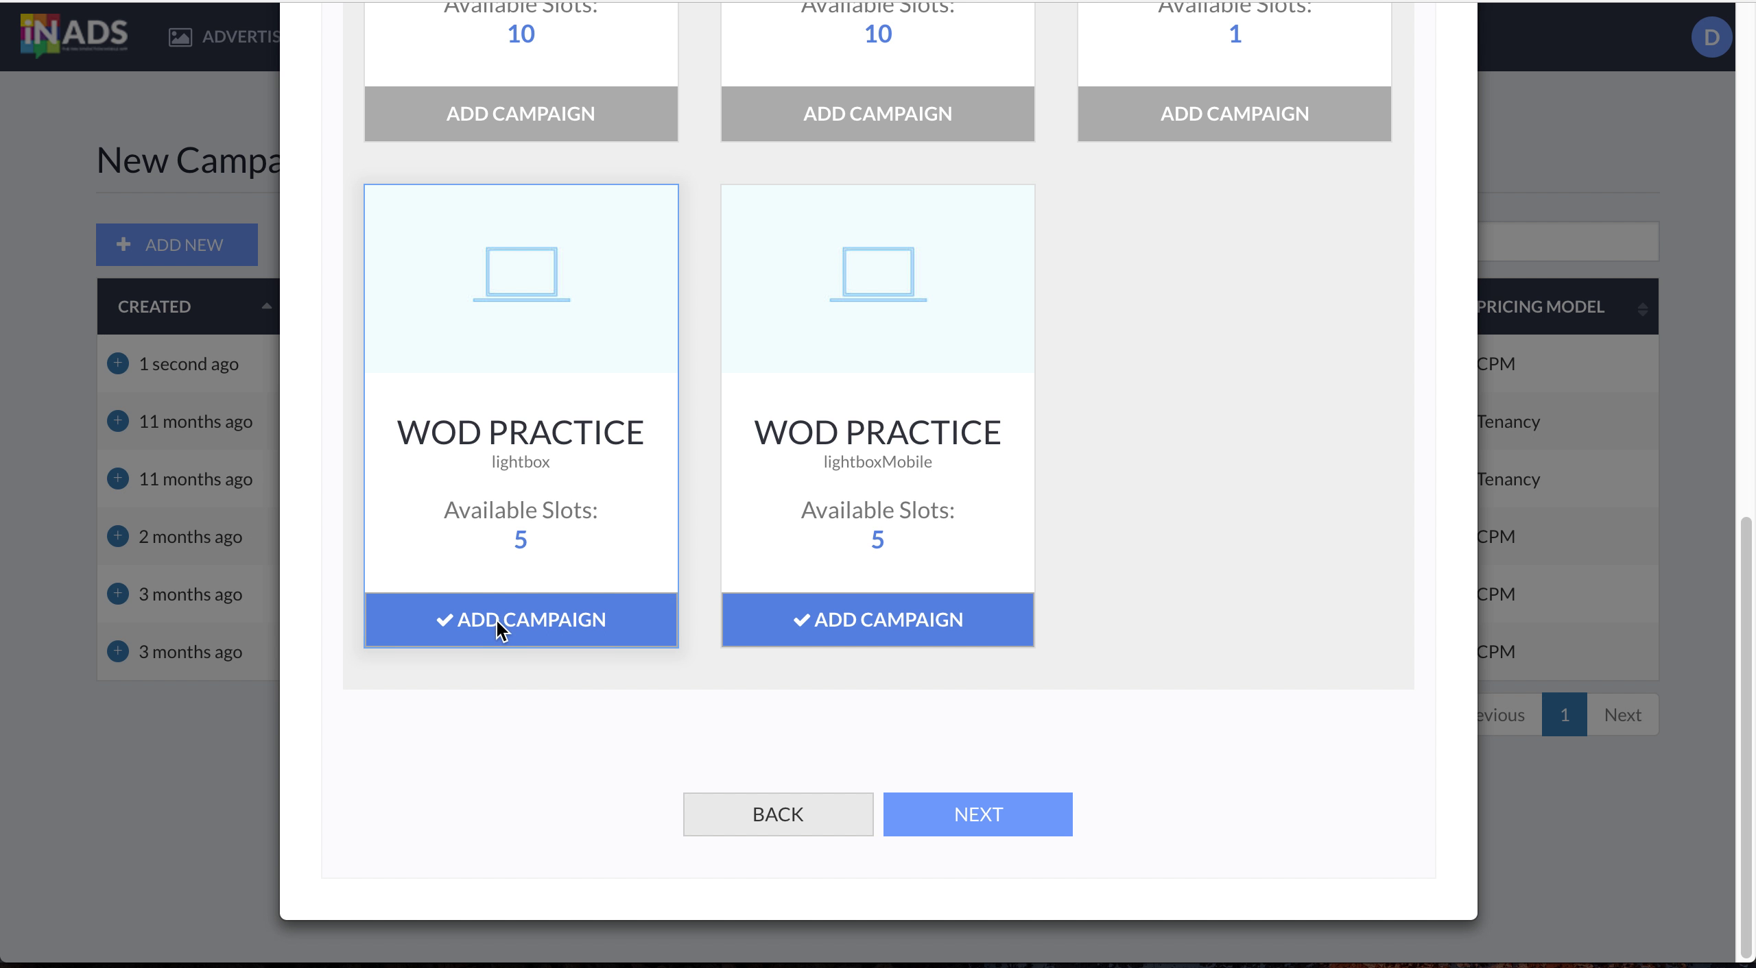
scroll(1104, 561, up, 1)
scroll(1103, 559, down, 1)
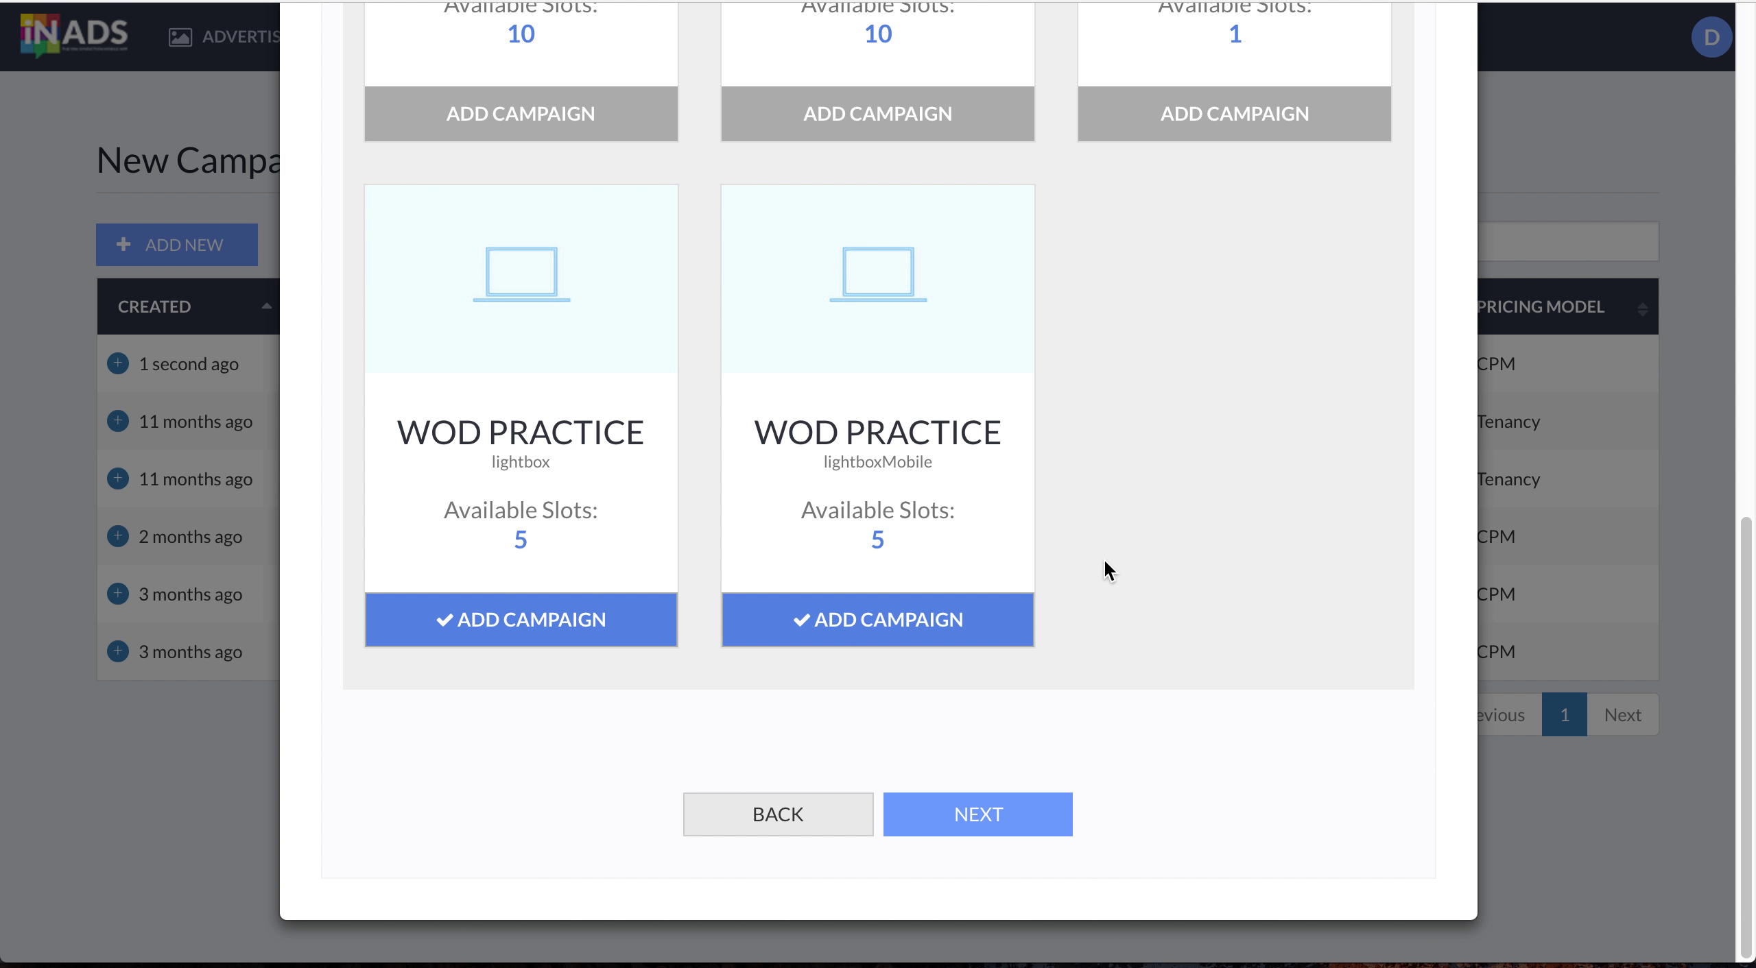
click(977, 830)
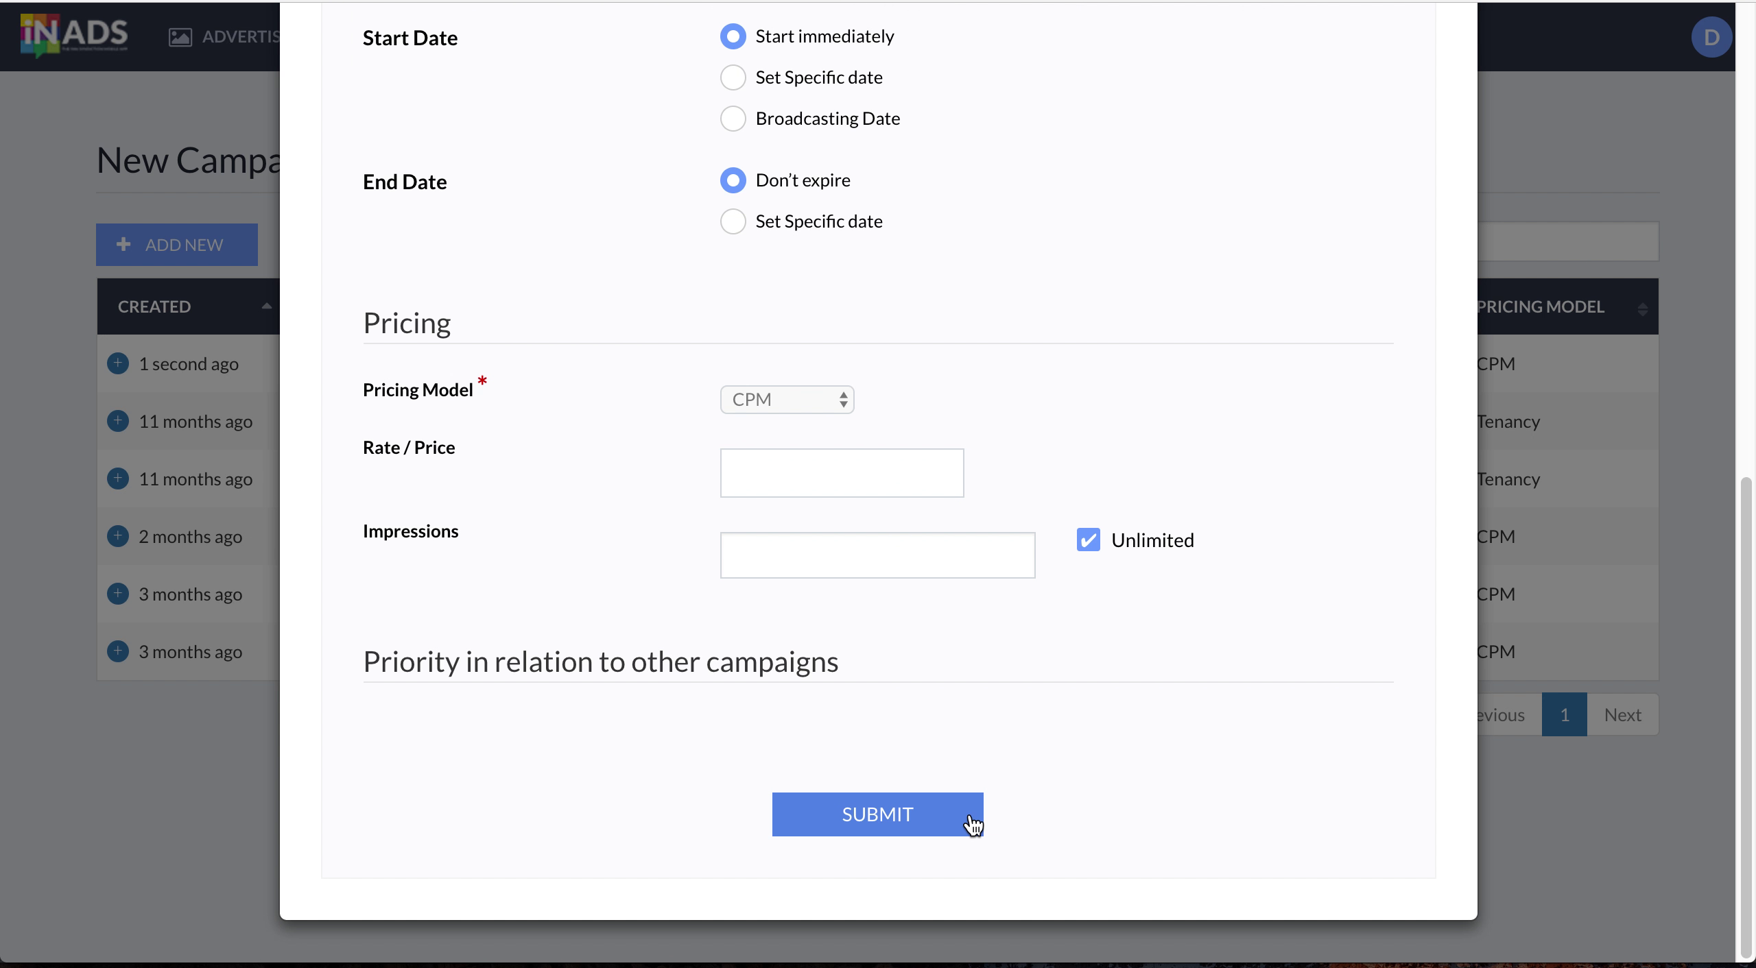
Step: Choose Remnant as the delivery type in the campaign's basic information
scroll(1099, 700, up, 5)
scroll(1099, 694, up, 8)
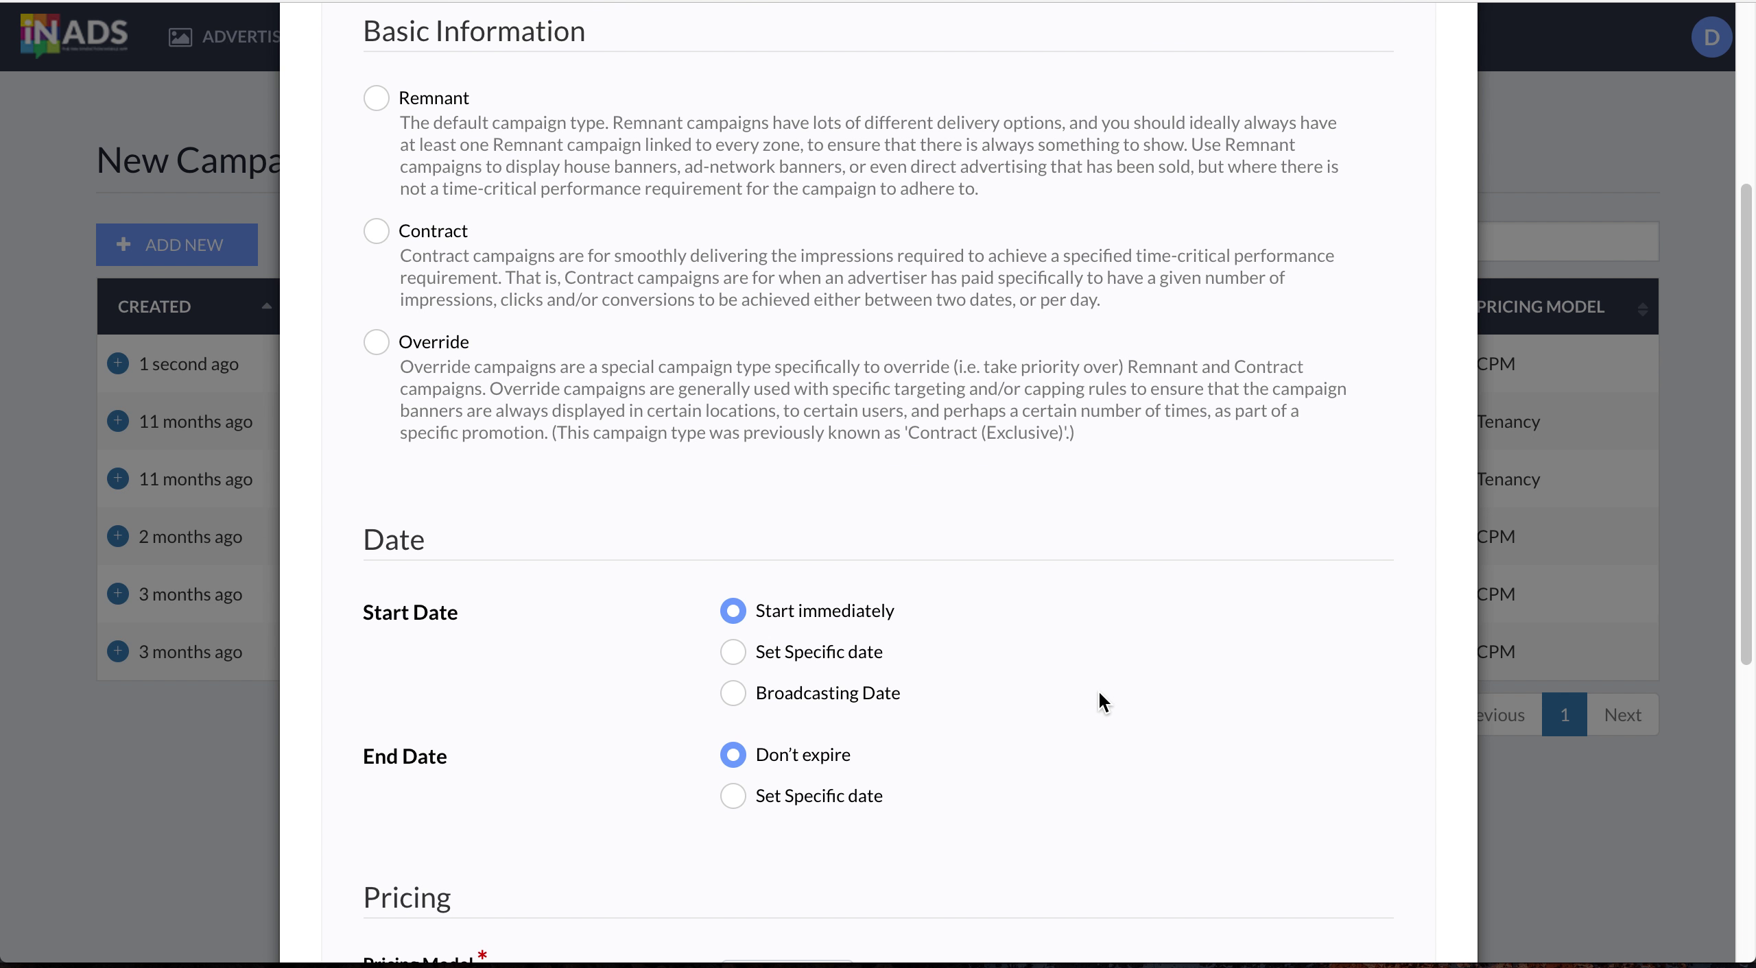
scroll(1100, 694, down, 3)
scroll(1100, 696, up, 2)
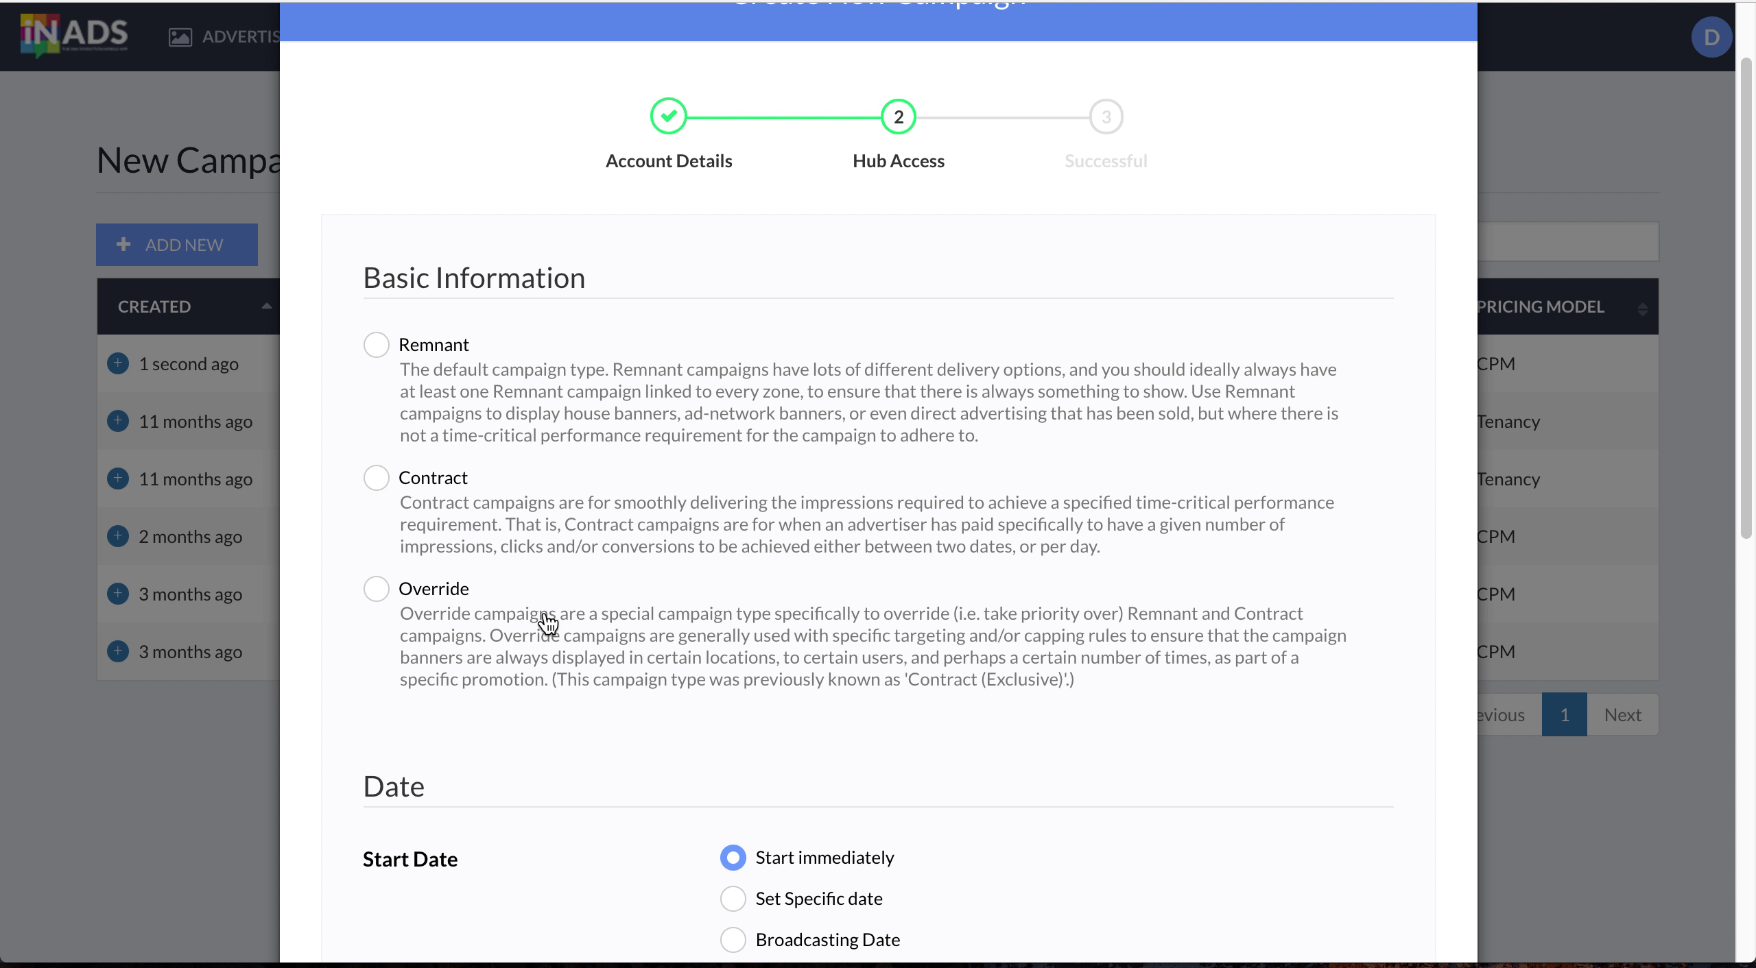
click(378, 348)
Step: Keep the CPM pricing model and set the rate to 5.00 with a limit of 10000 impressions
scroll(659, 511, down, 7)
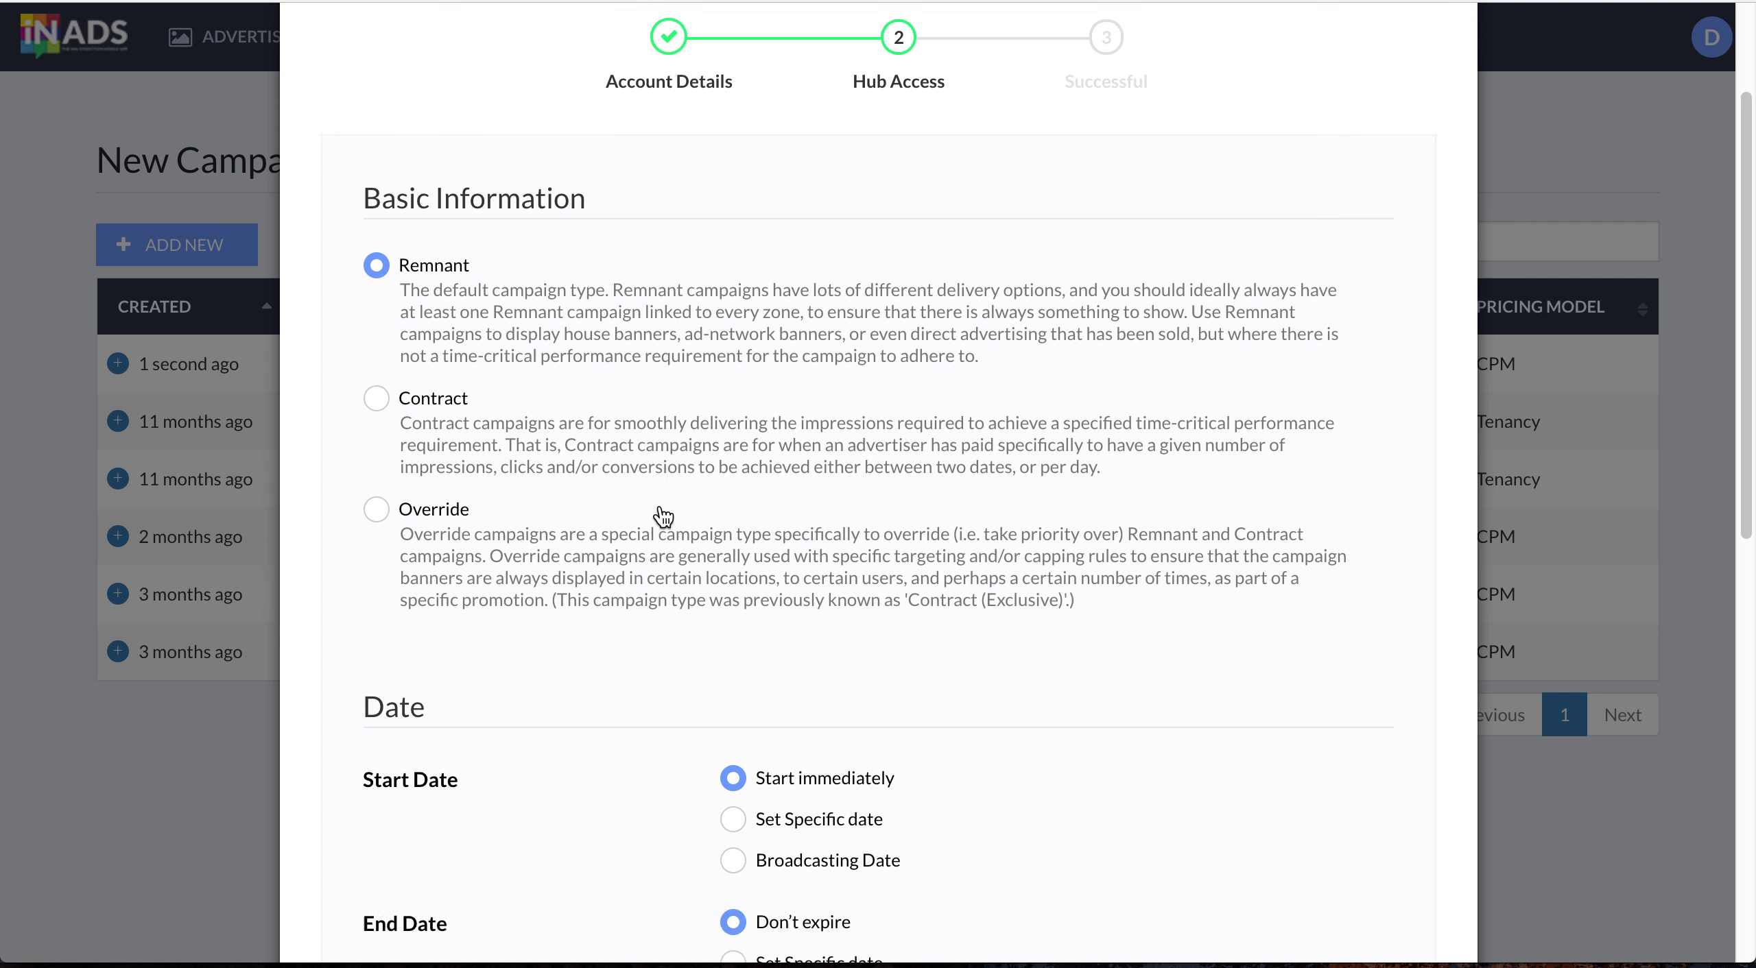
scroll(660, 508, down, 2)
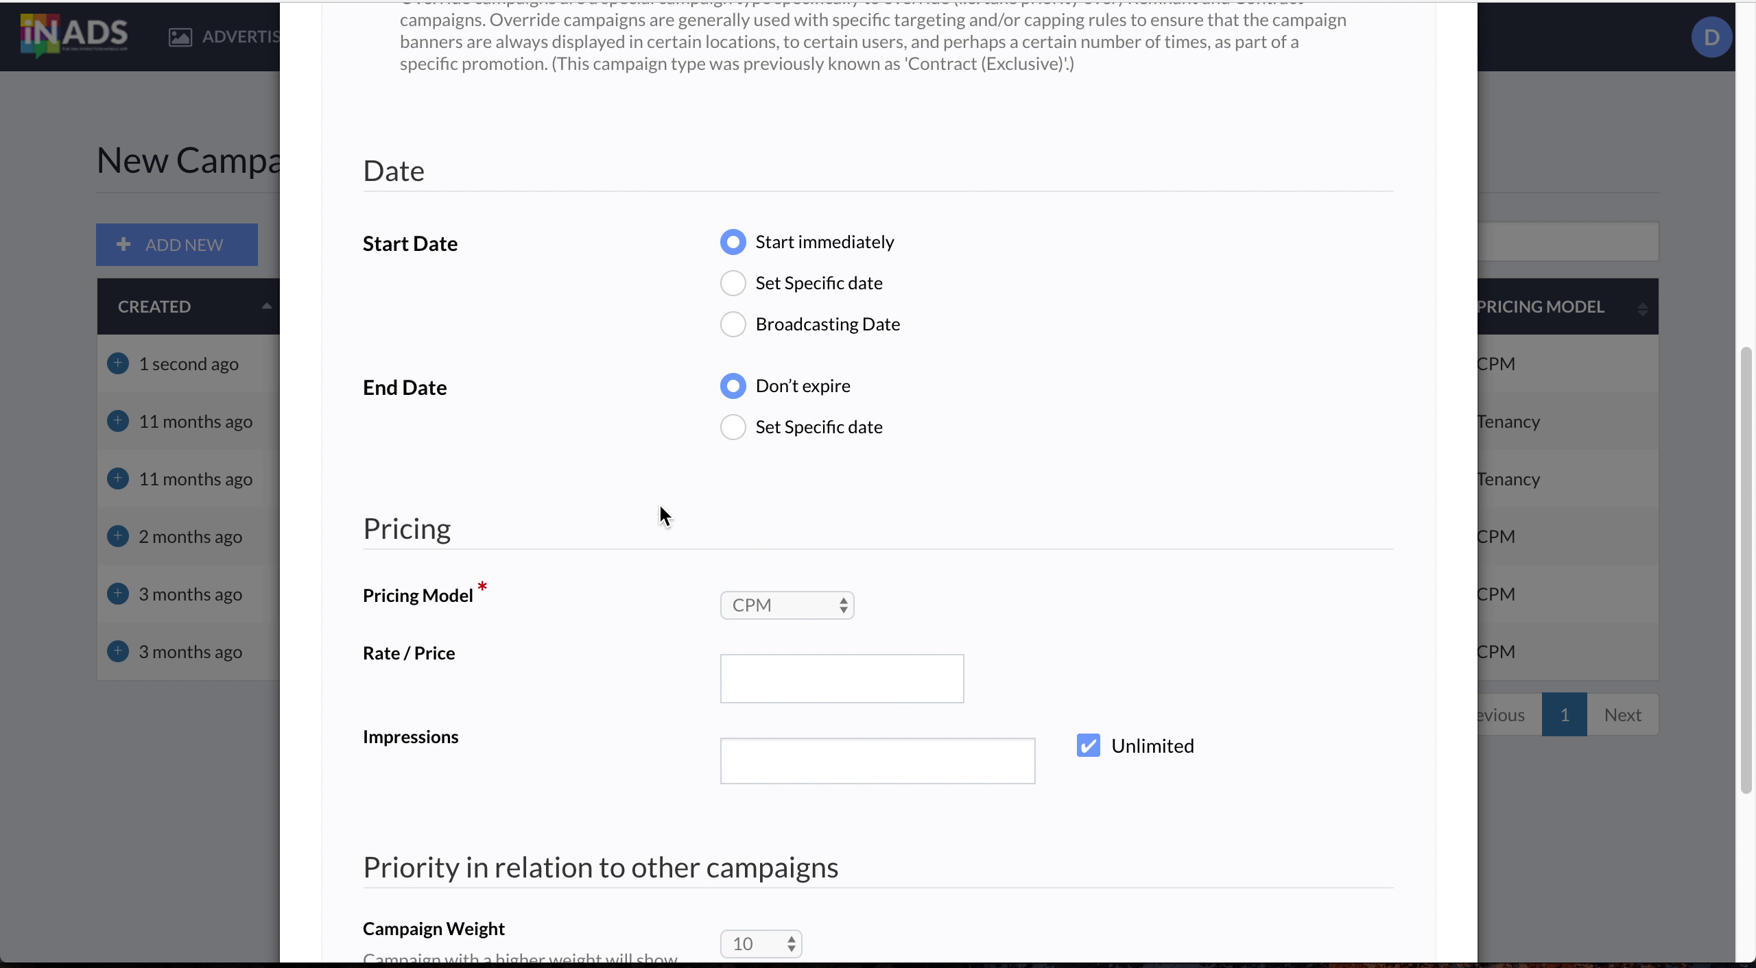
scroll(659, 508, down, 1)
scroll(659, 504, down, 1)
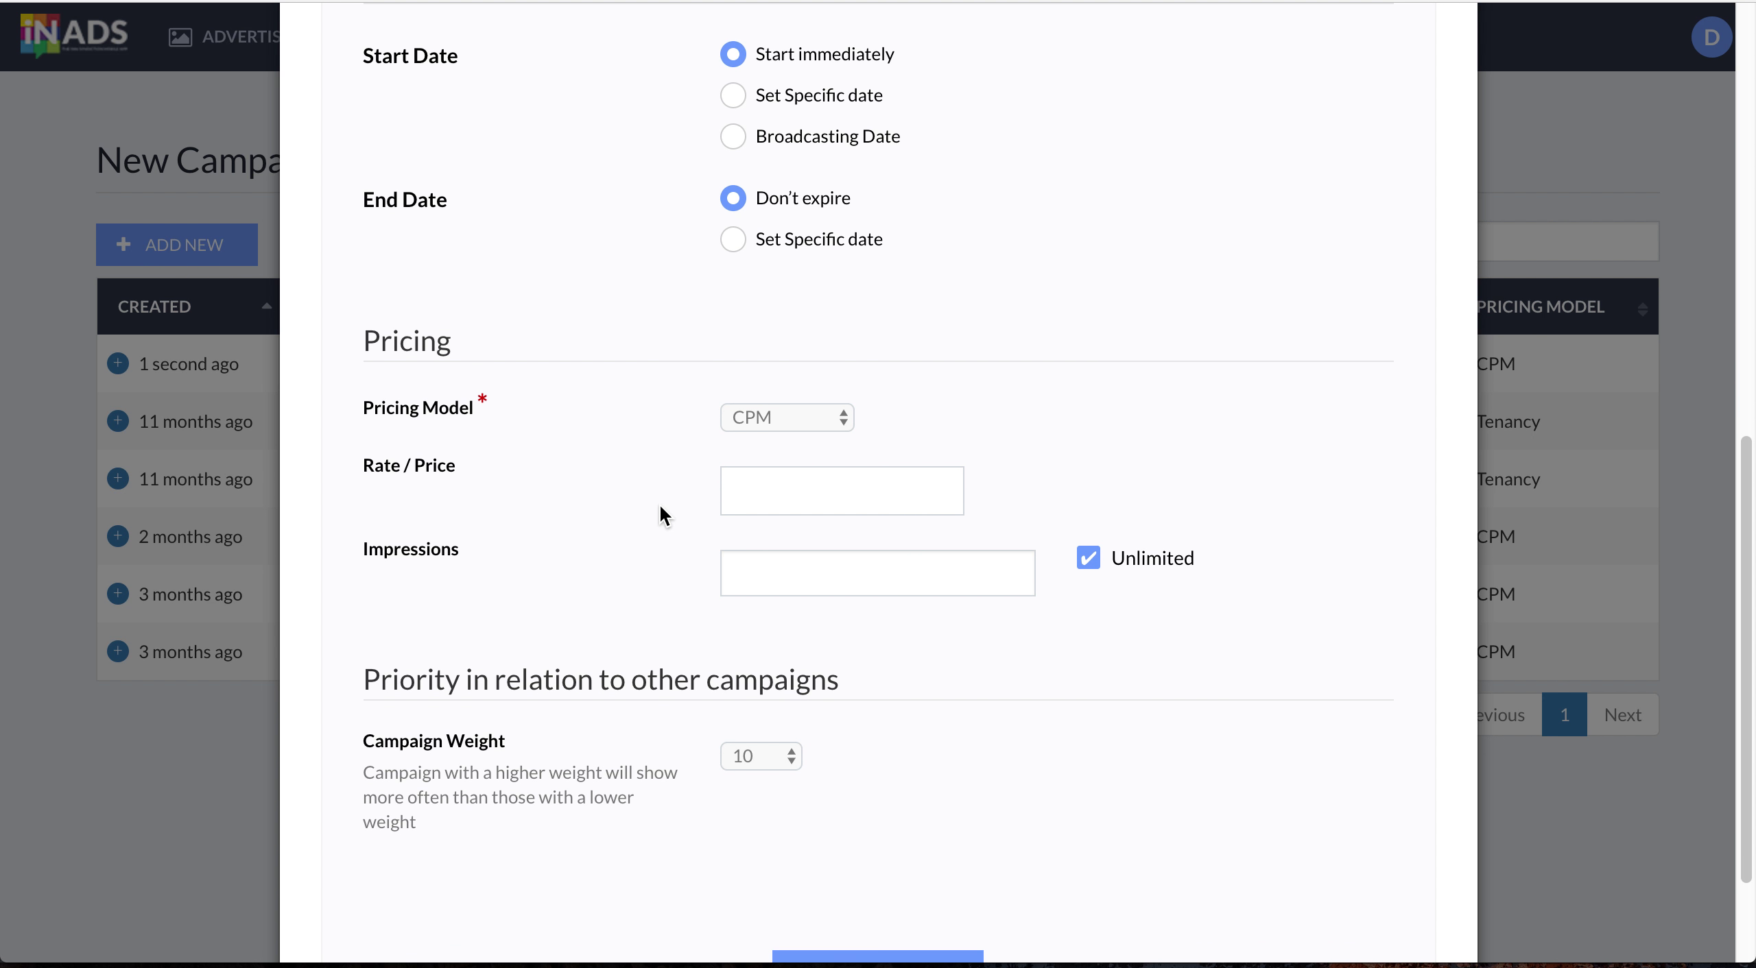
click(831, 429)
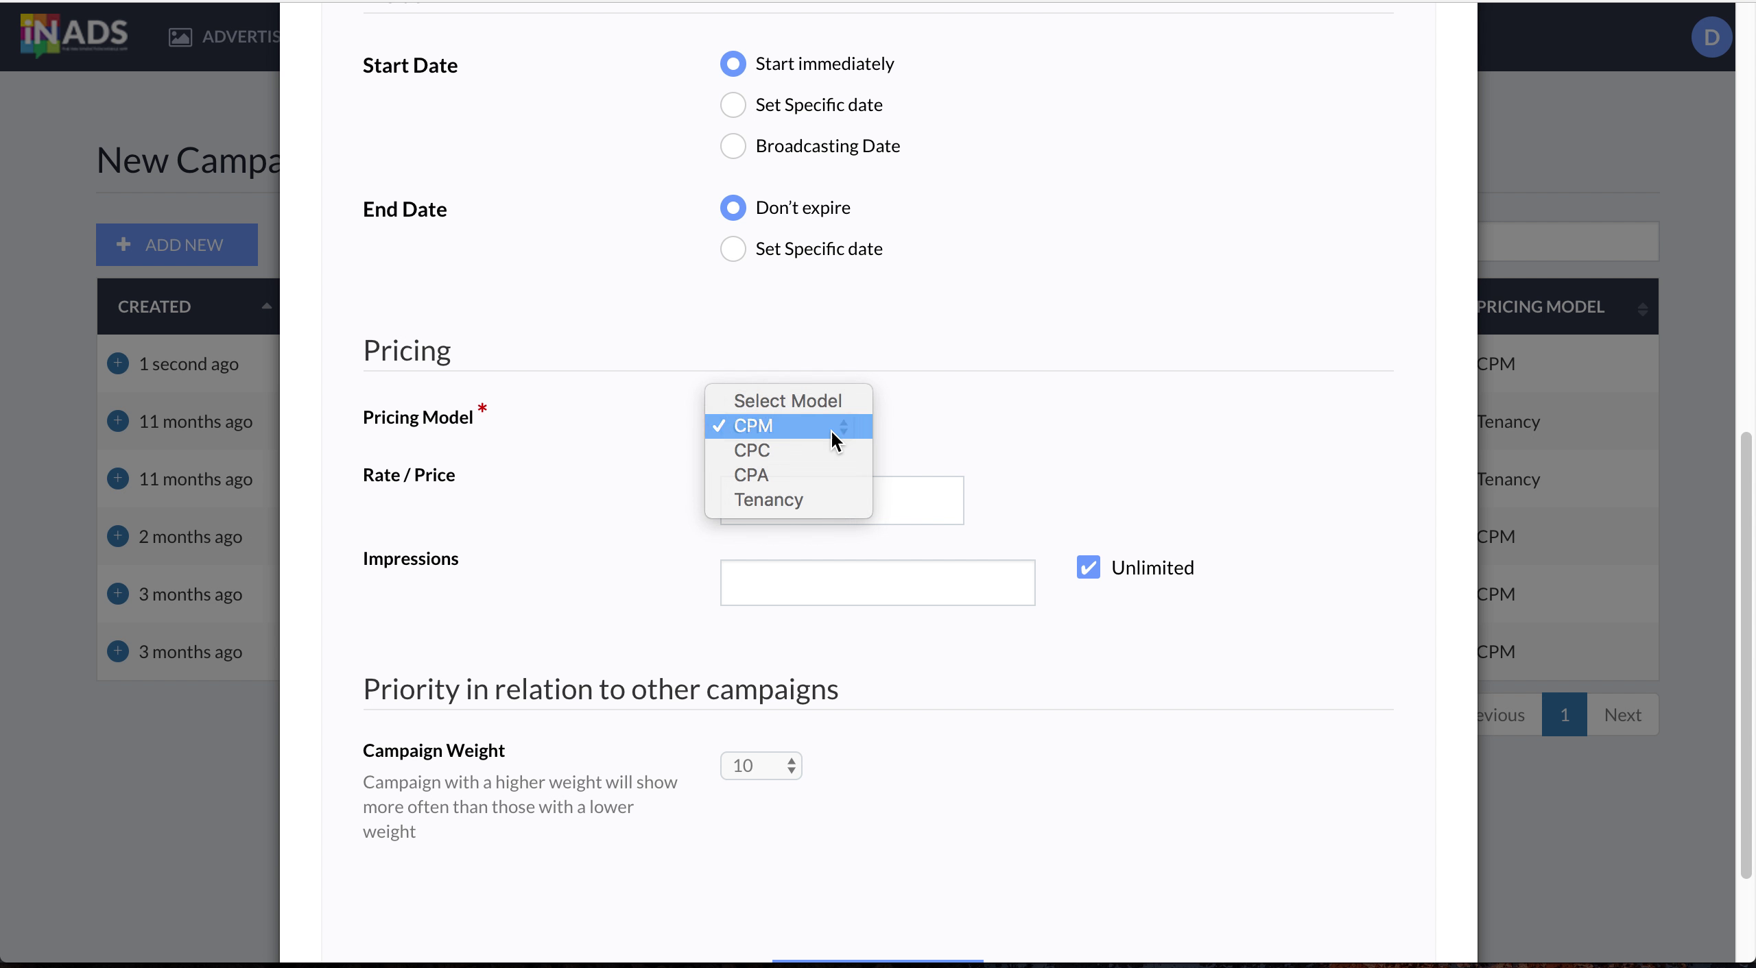
click(832, 429)
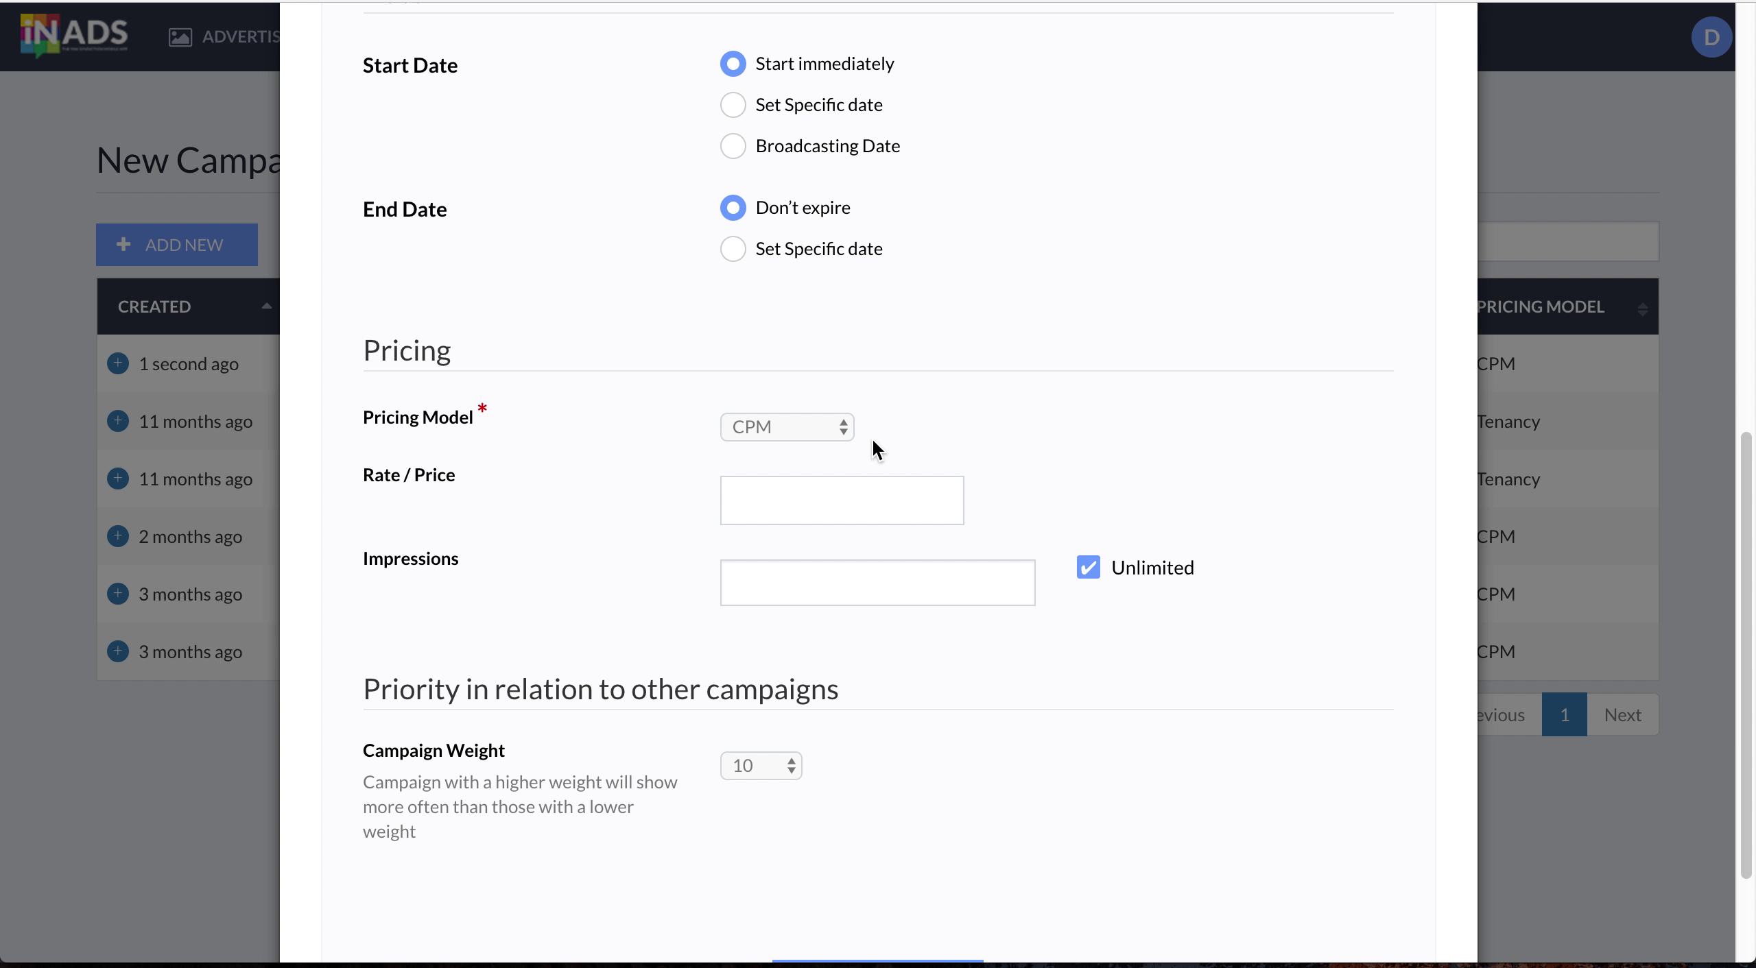
click(778, 503)
text(5.00)
text(10000)
Step: Set the campaign weight to 5 and submit the new campaign
scroll(925, 844, down, 3)
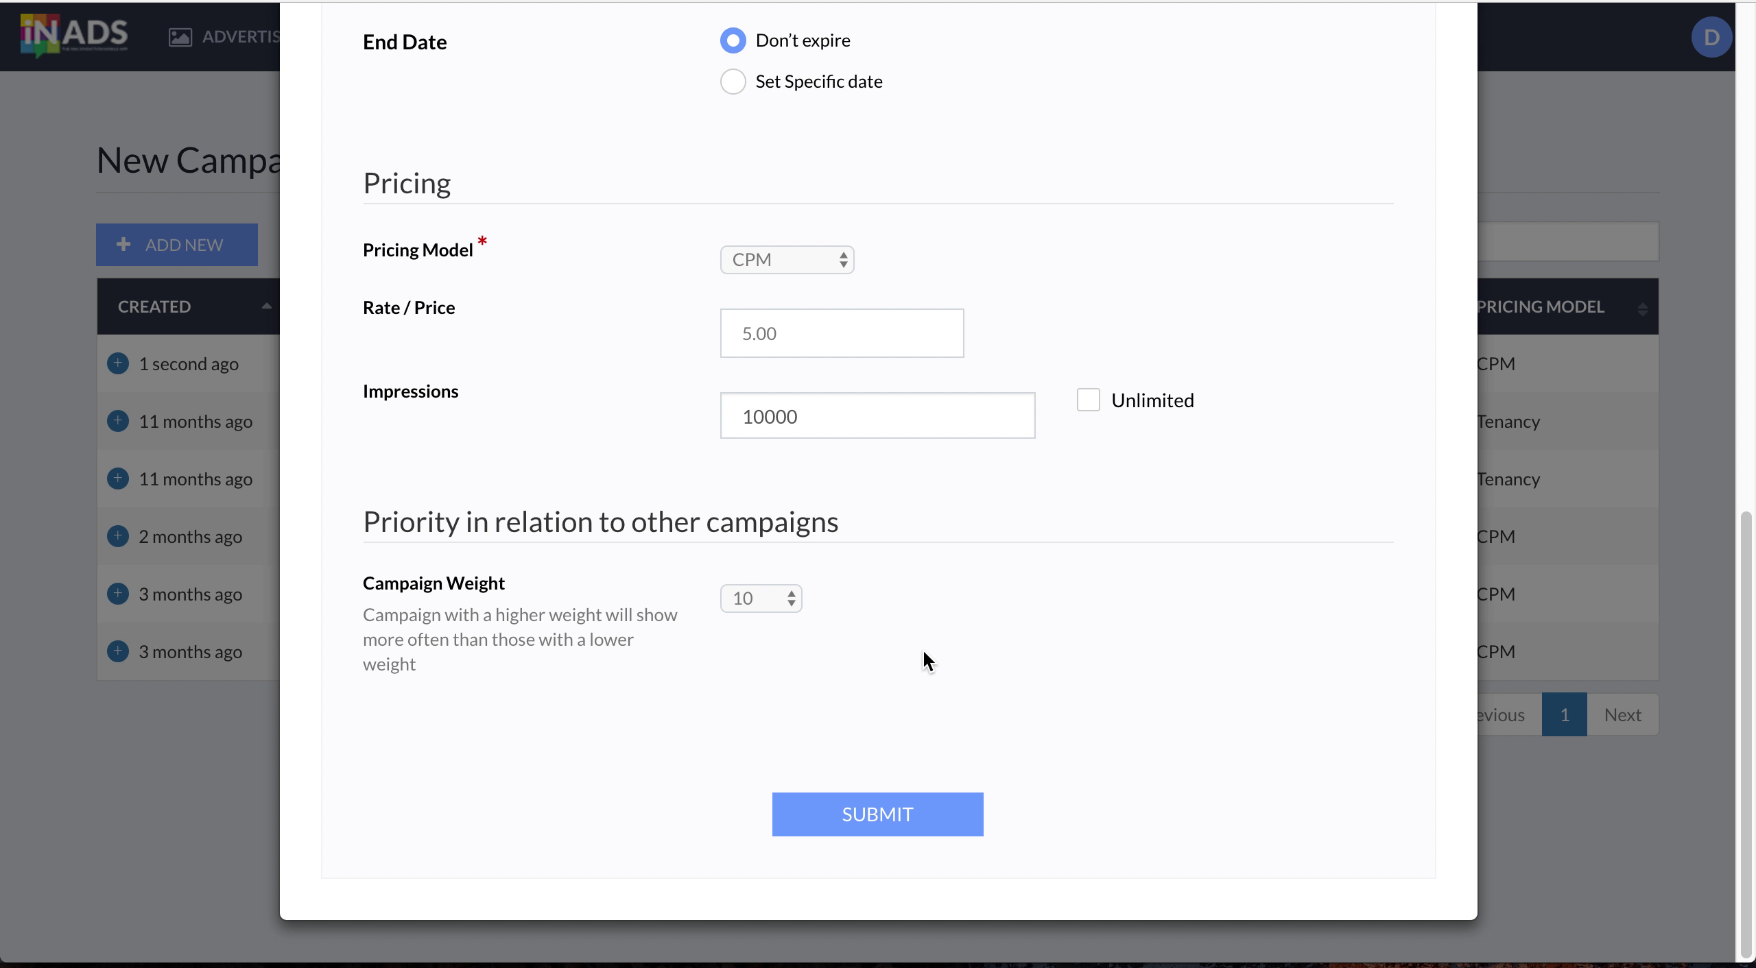
scroll(914, 587, up, 3)
scroll(914, 587, down, 3)
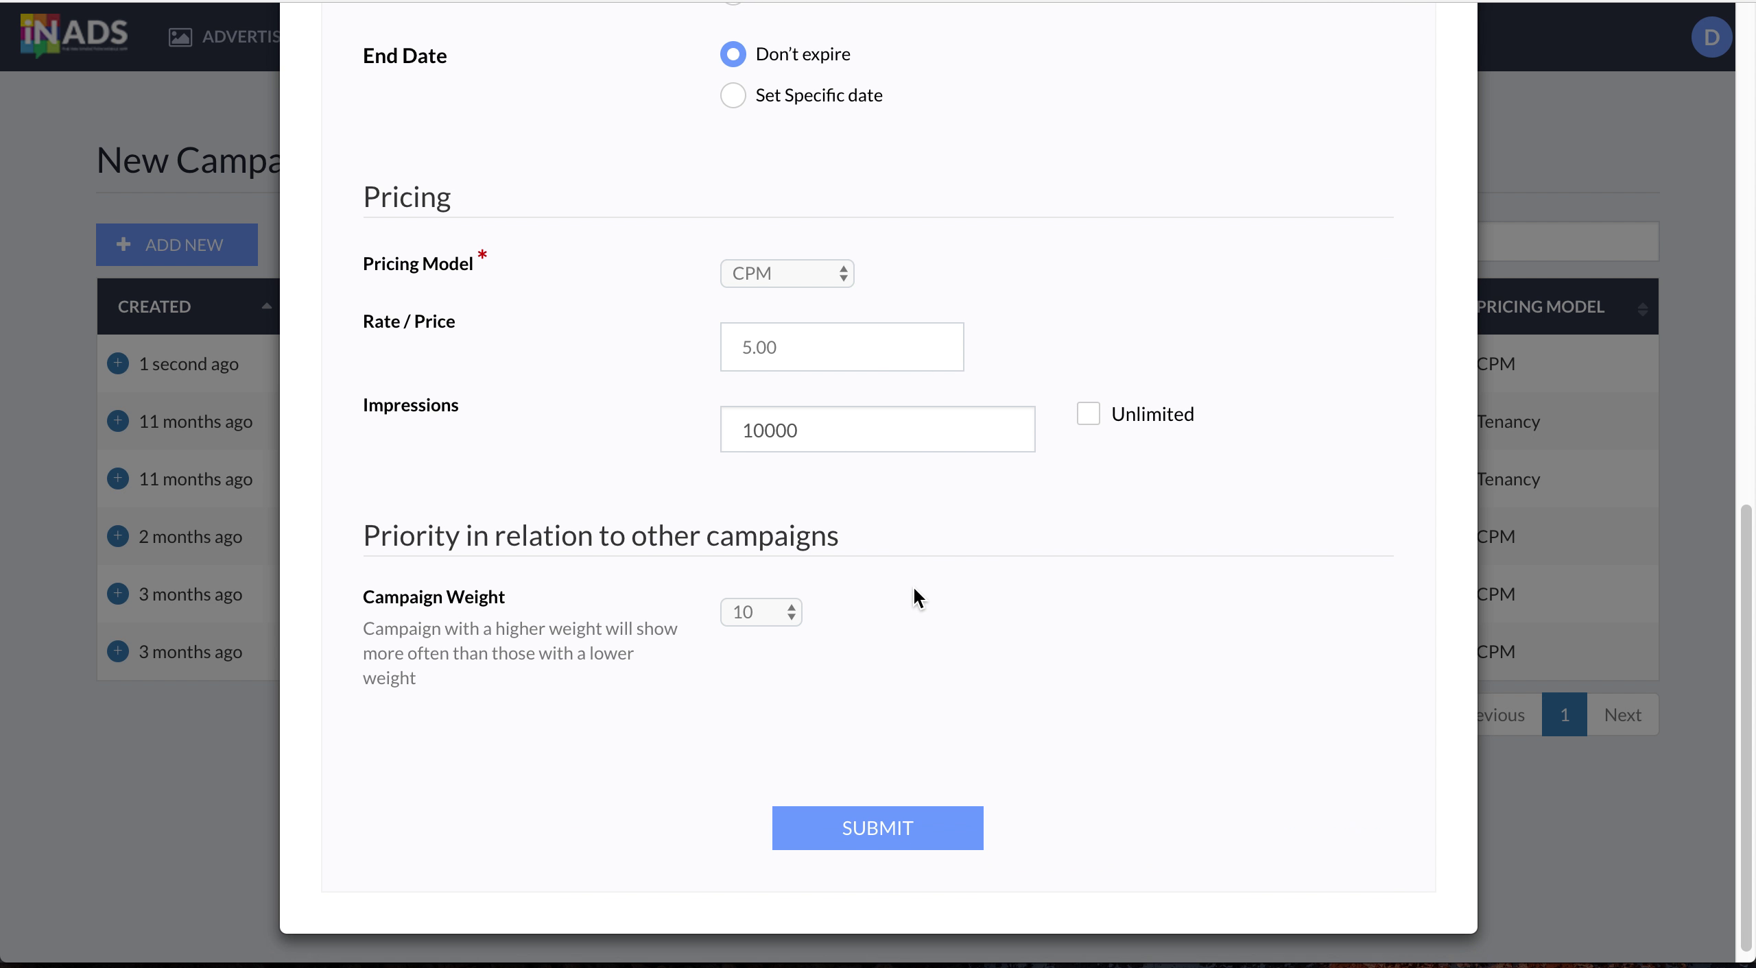
click(790, 611)
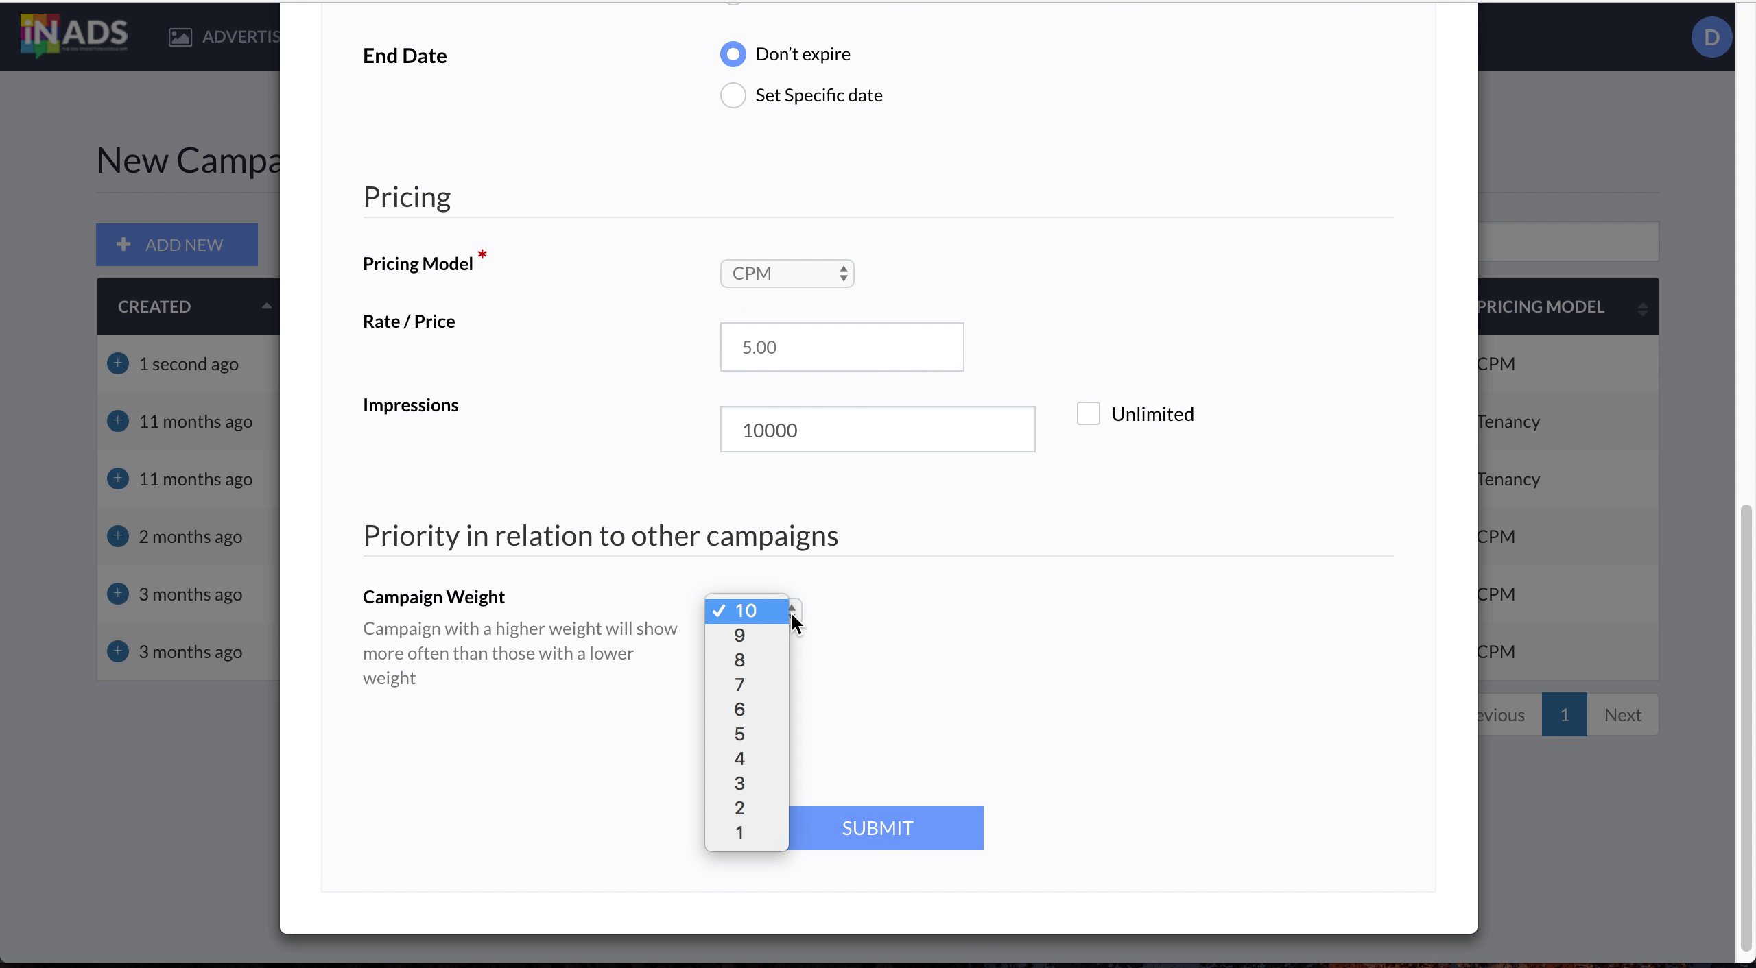
click(756, 737)
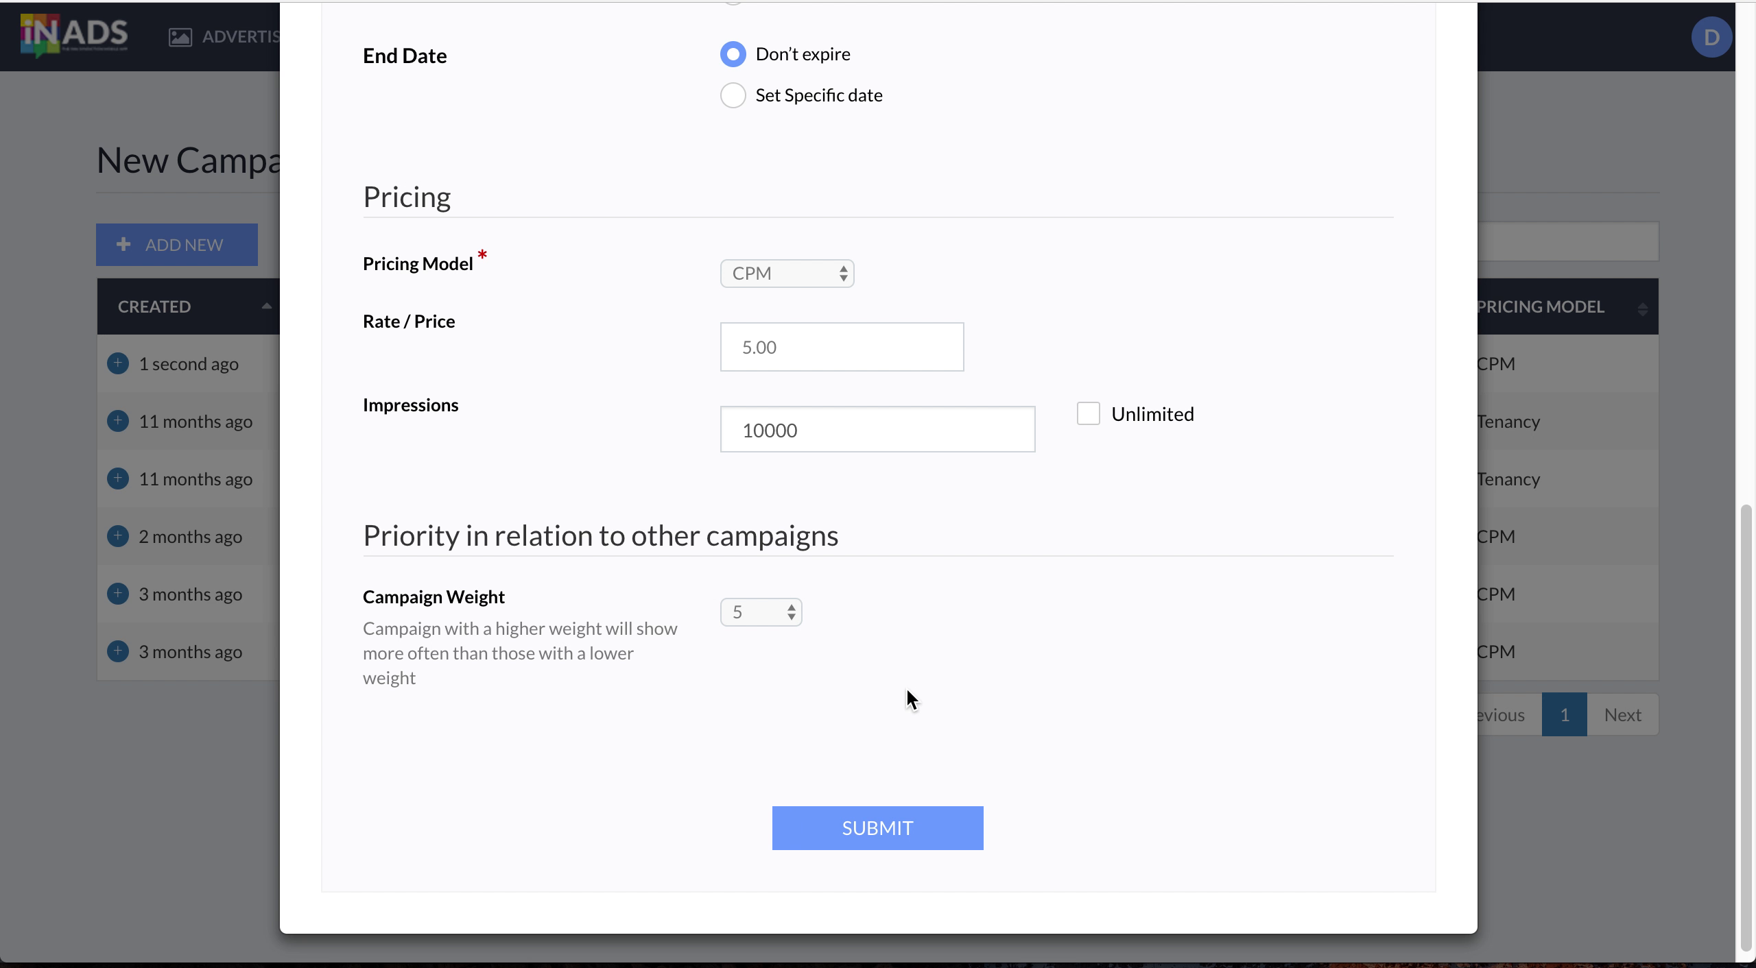
scroll(905, 693, up, 2)
scroll(905, 693, down, 2)
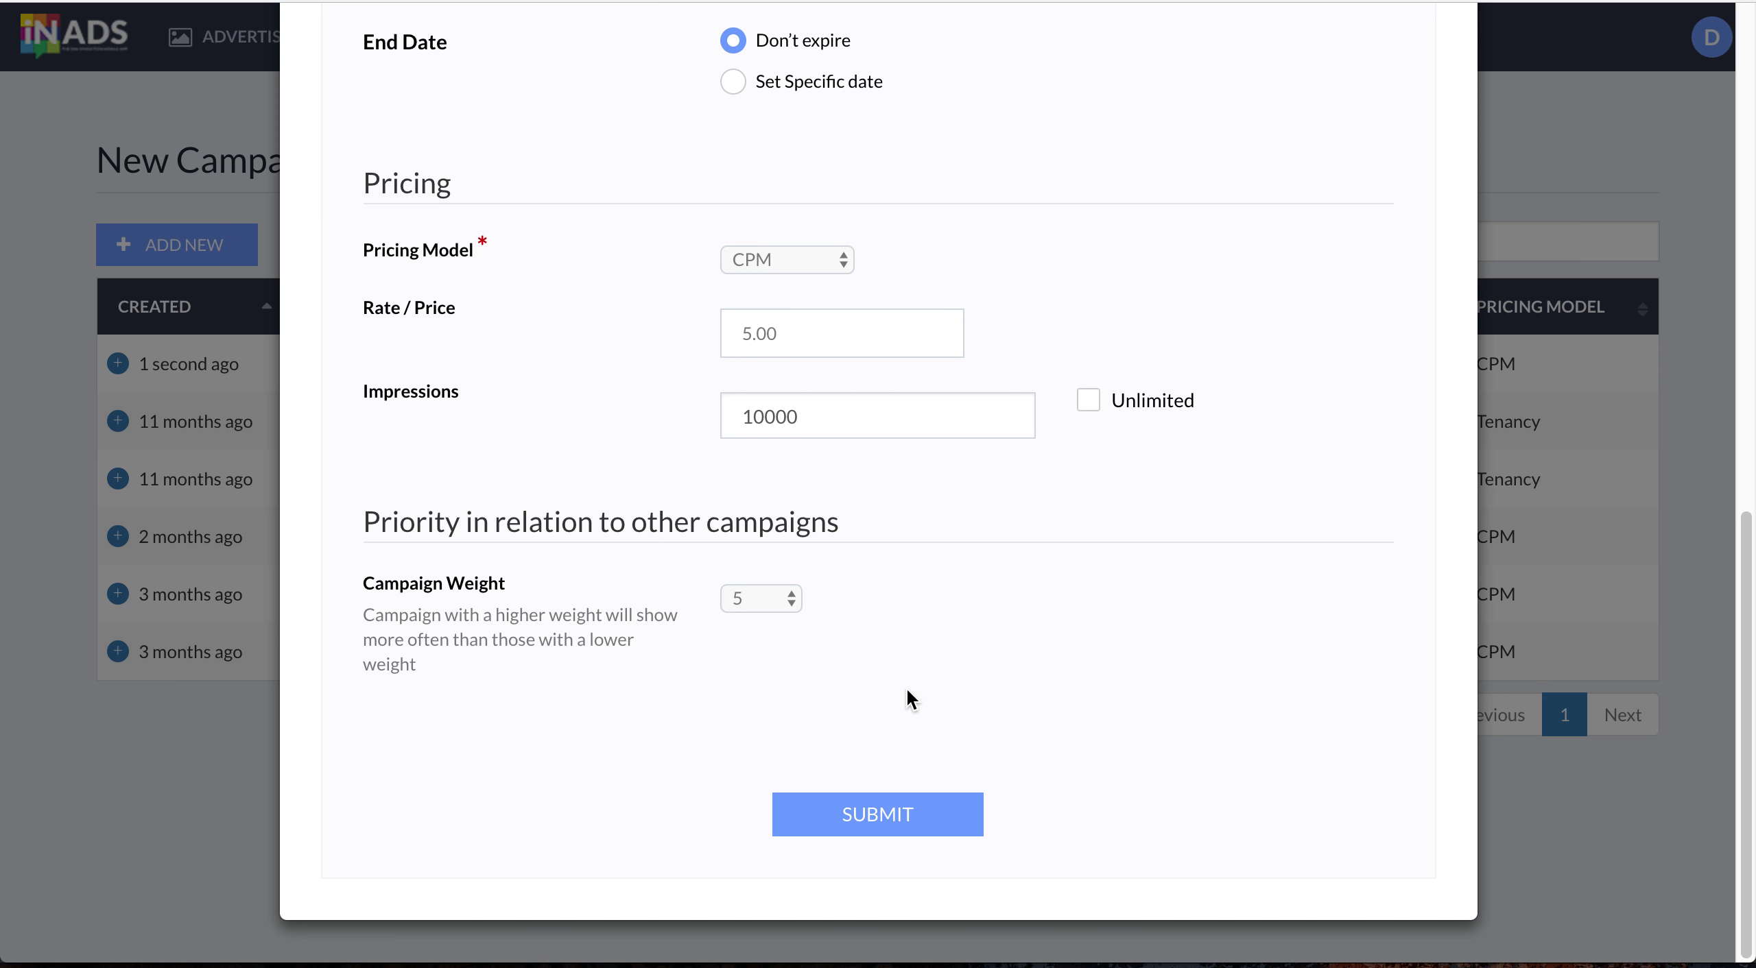
click(872, 823)
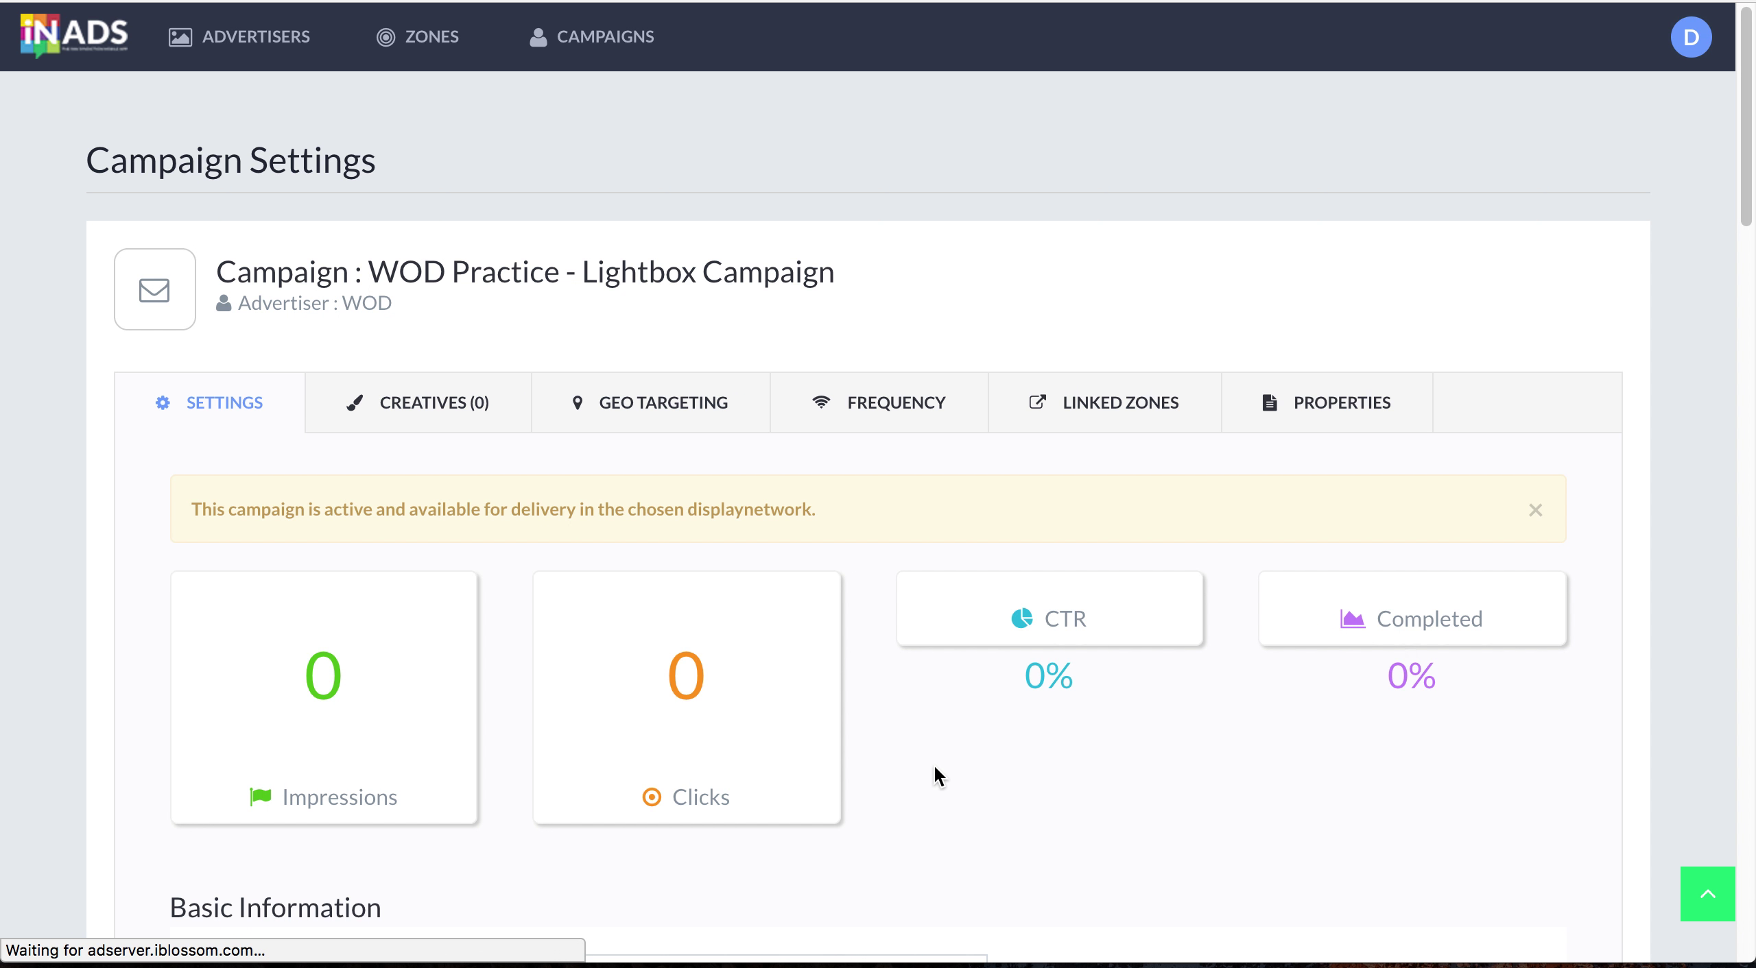
Step: Review the new campaign's settings, from basic information, dates and pricing through delivery capping and miscellaneous options
scroll(936, 775, down, 10)
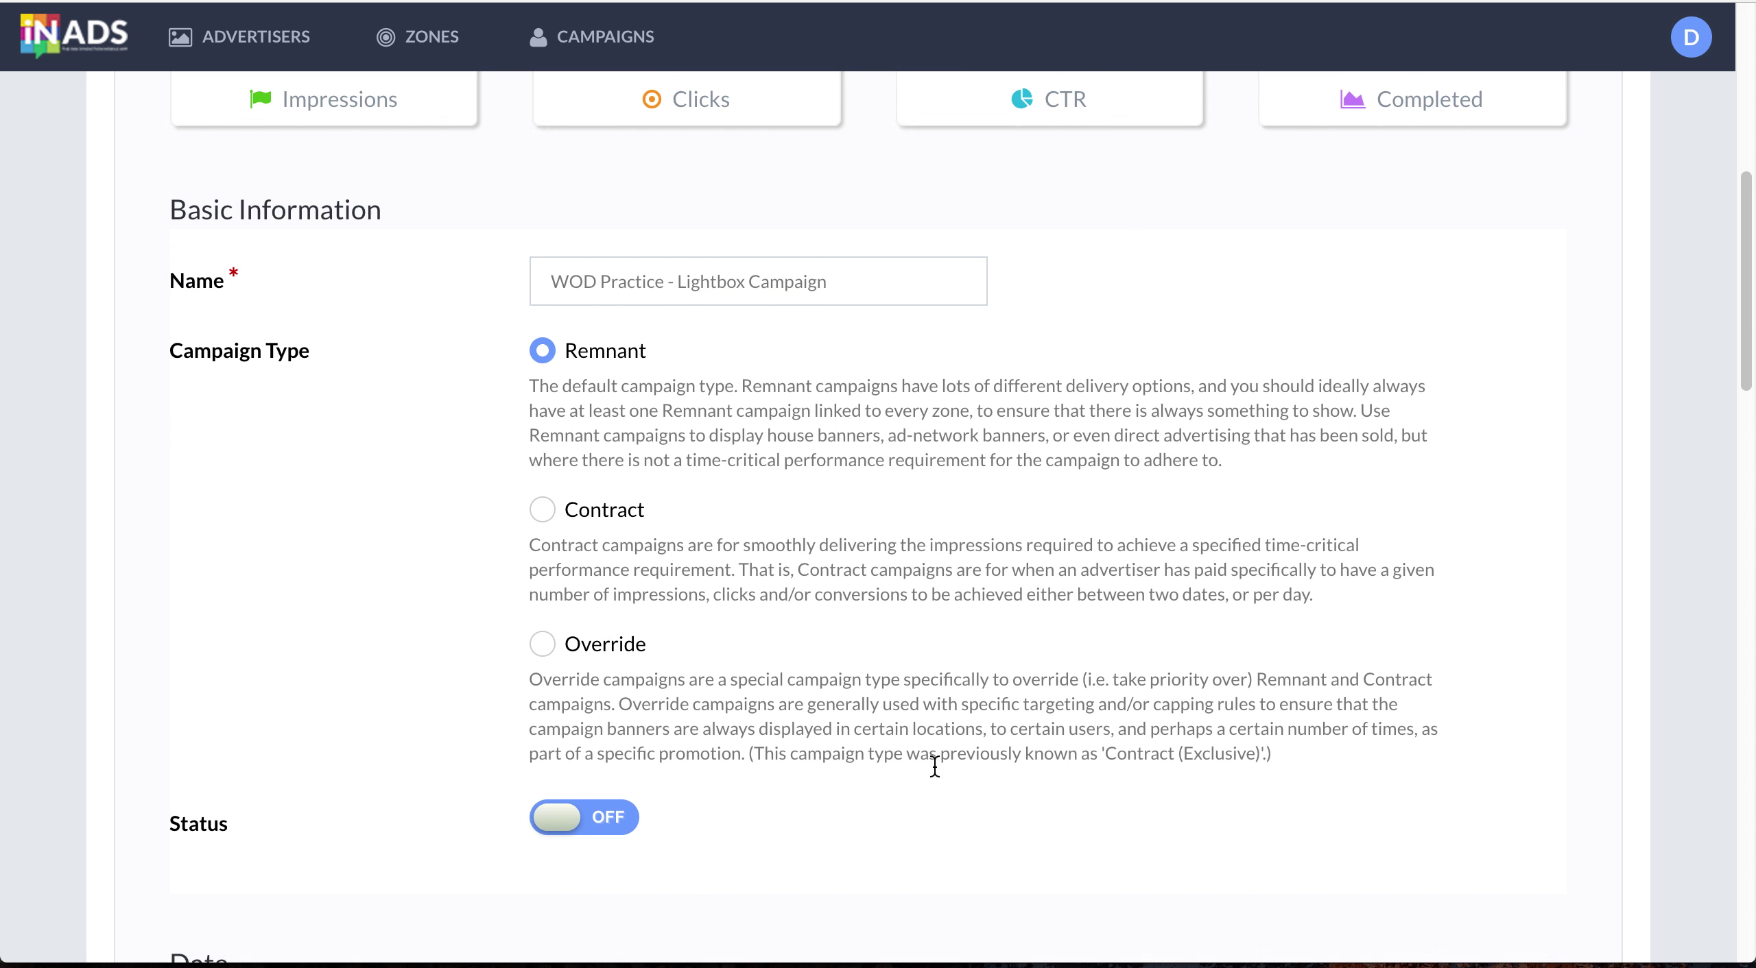
scroll(934, 766, down, 5)
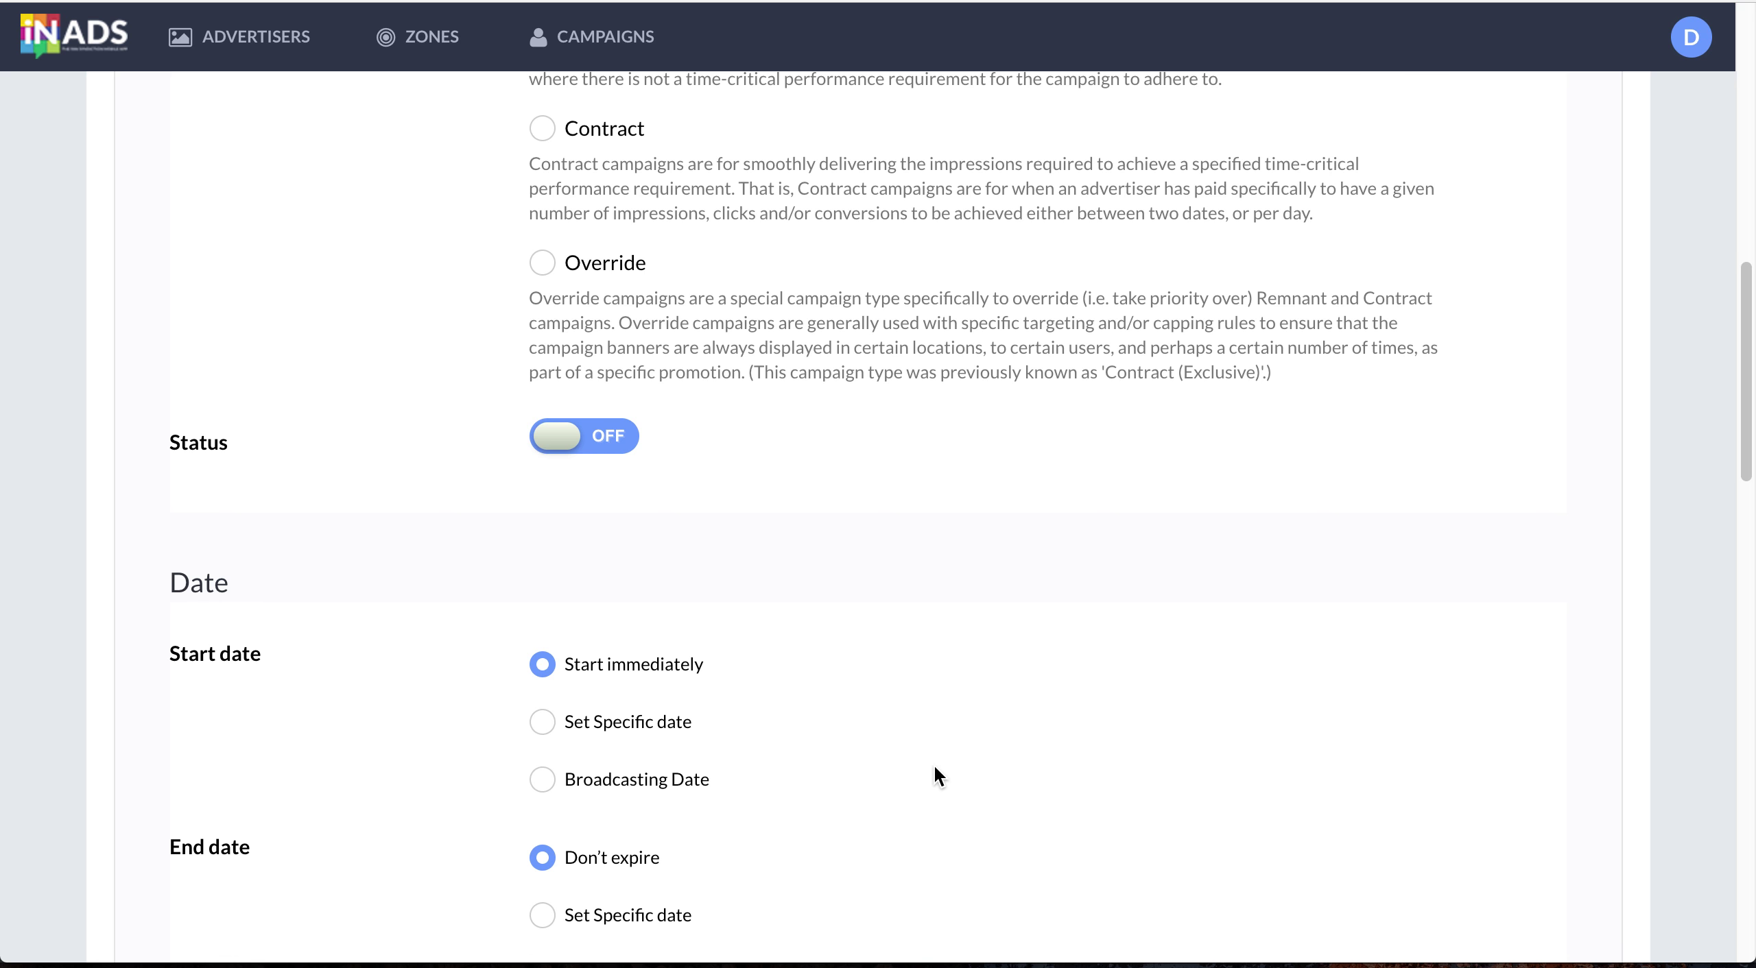
scroll(934, 767, down, 1)
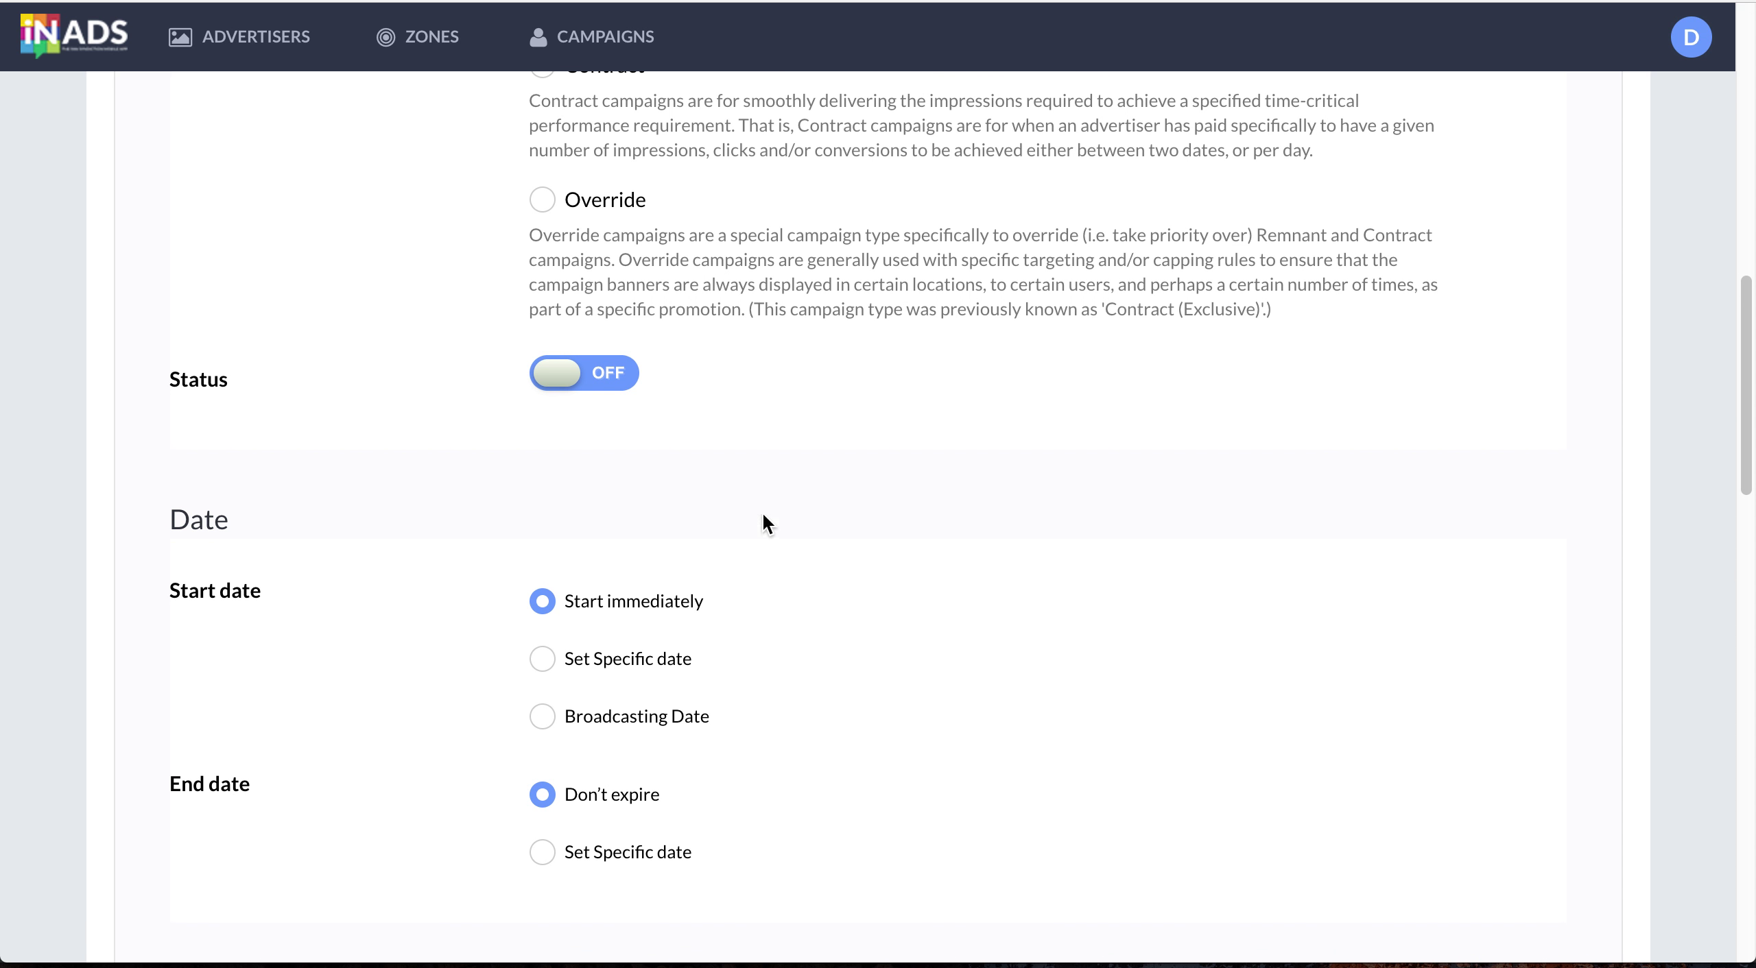
scroll(902, 664, down, 11)
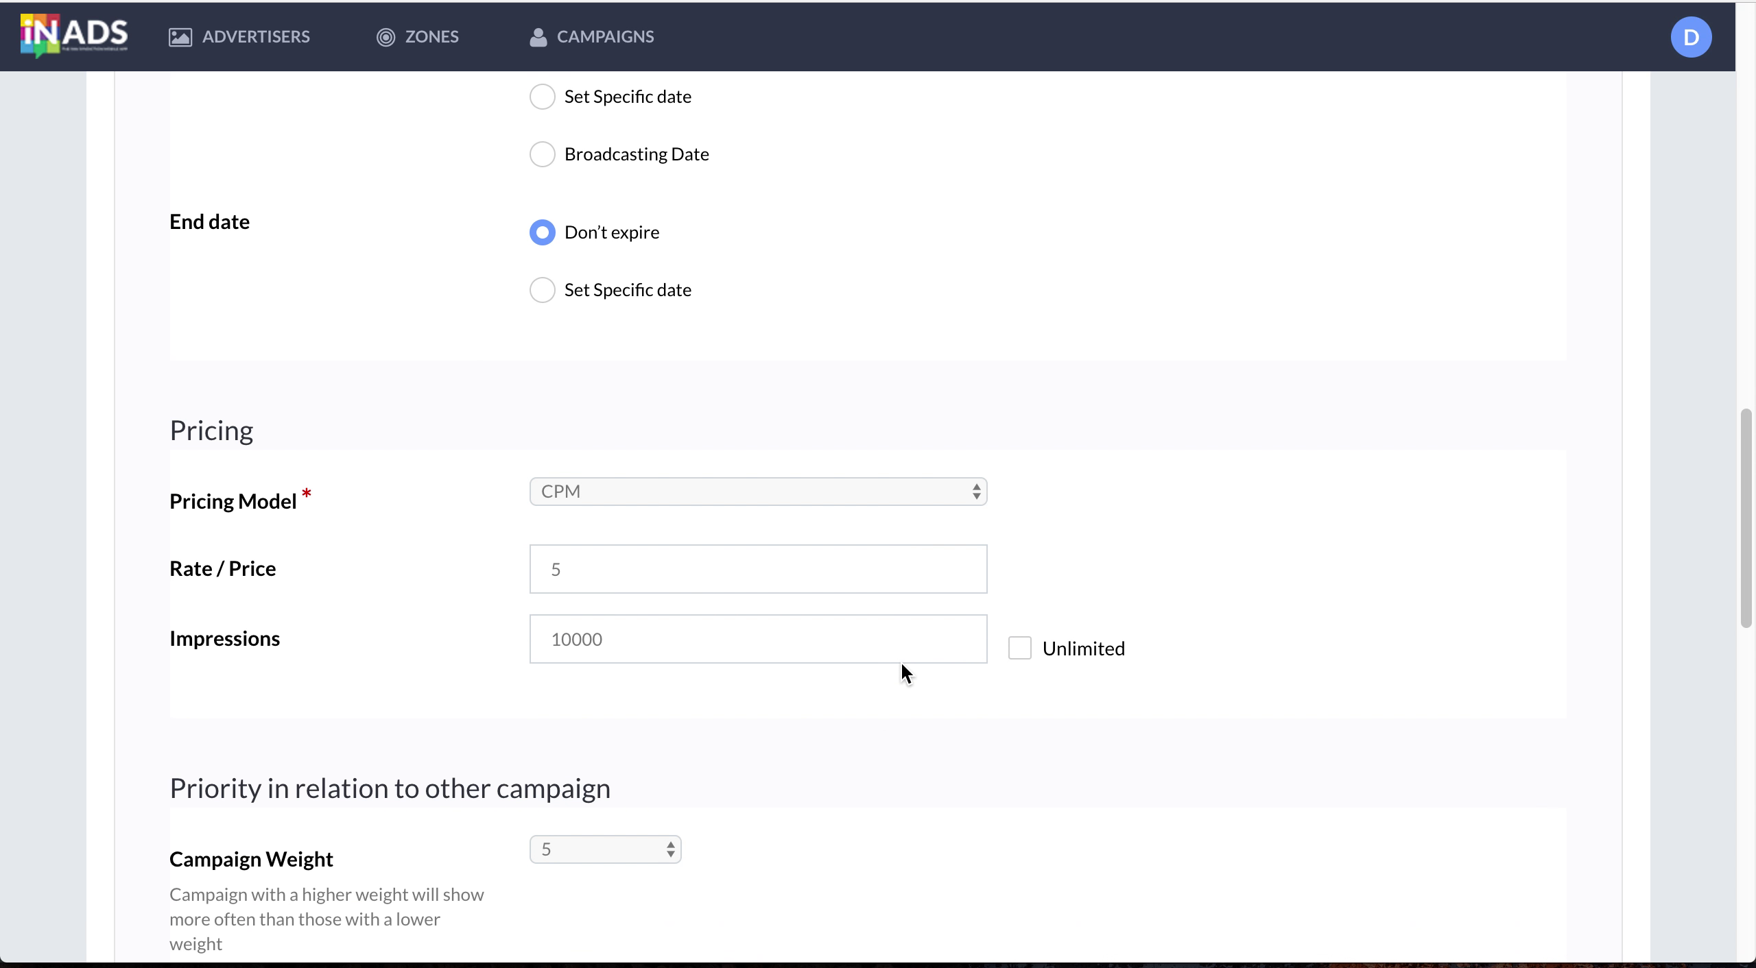
scroll(901, 668, down, 3)
scroll(901, 669, down, 5)
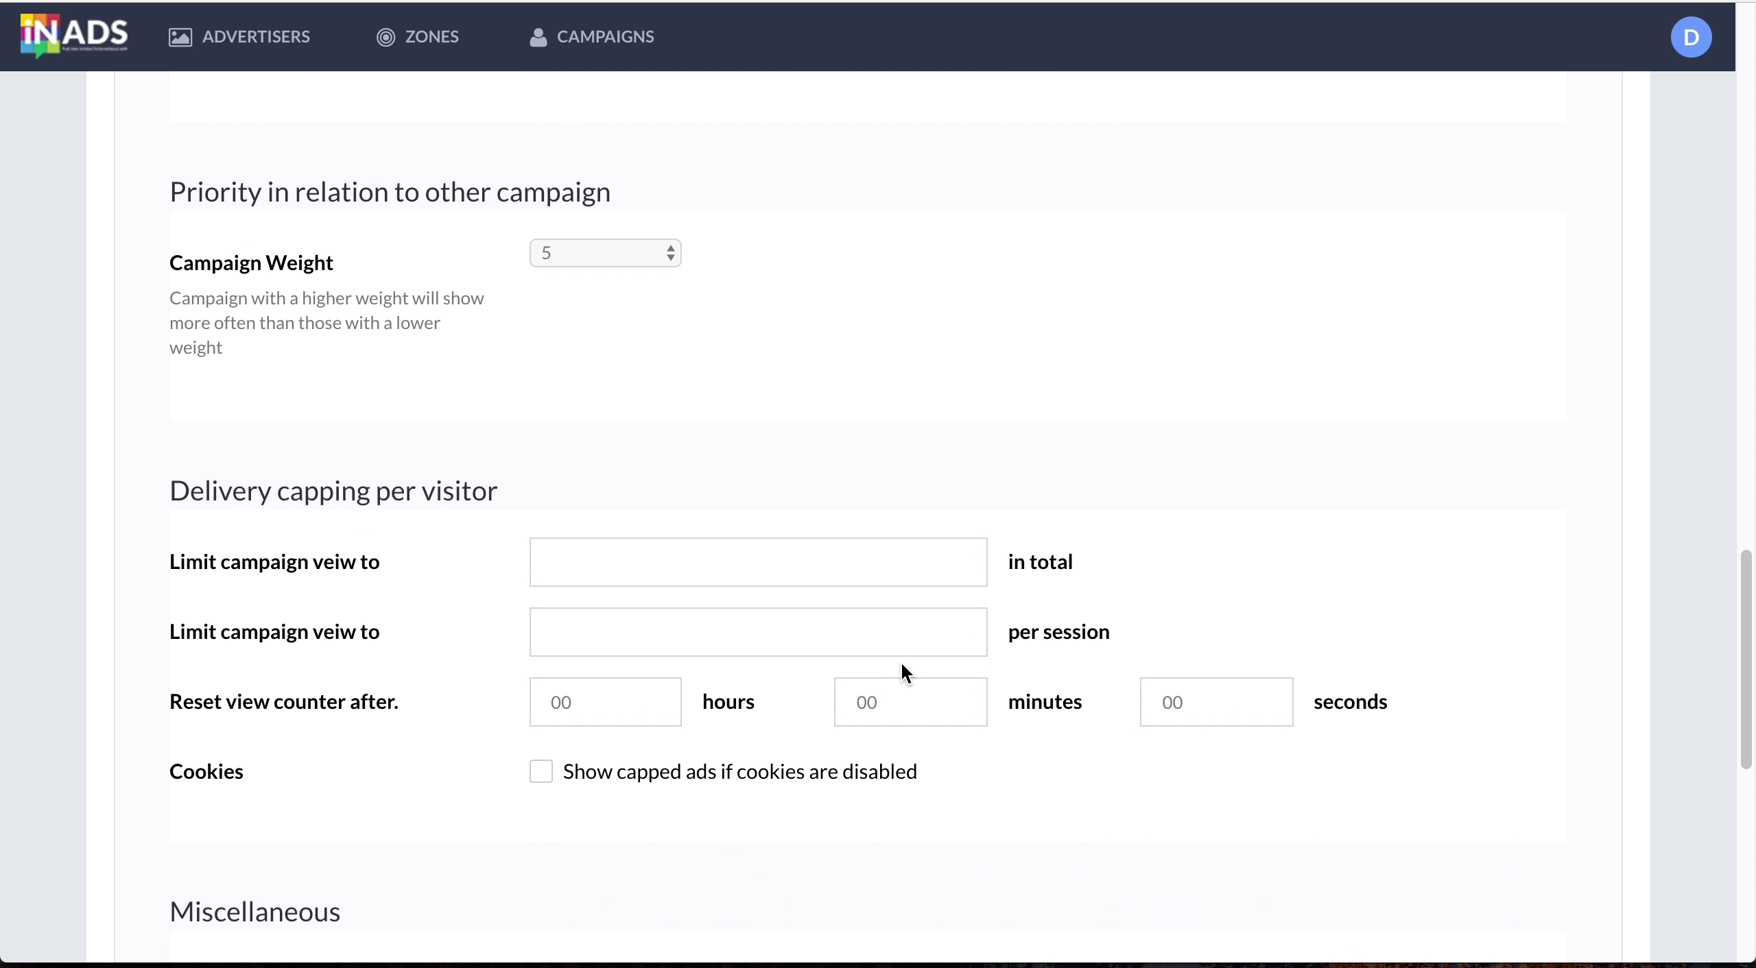
scroll(904, 672, down, 3)
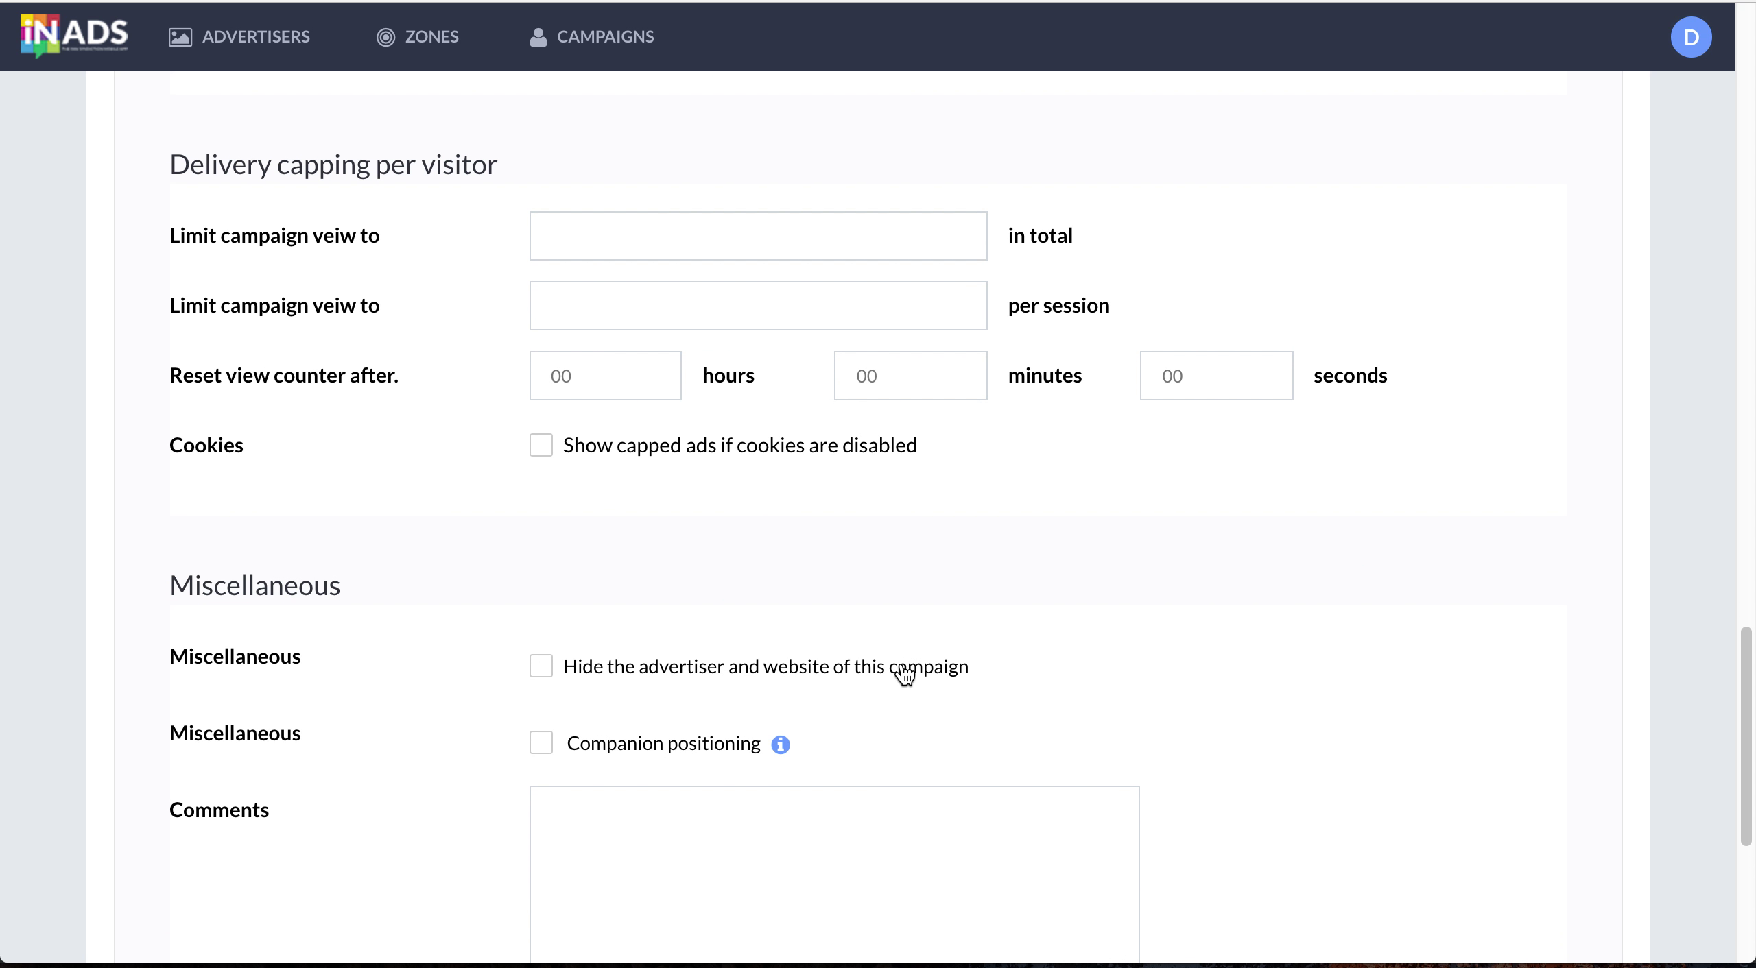
scroll(902, 674, down, 6)
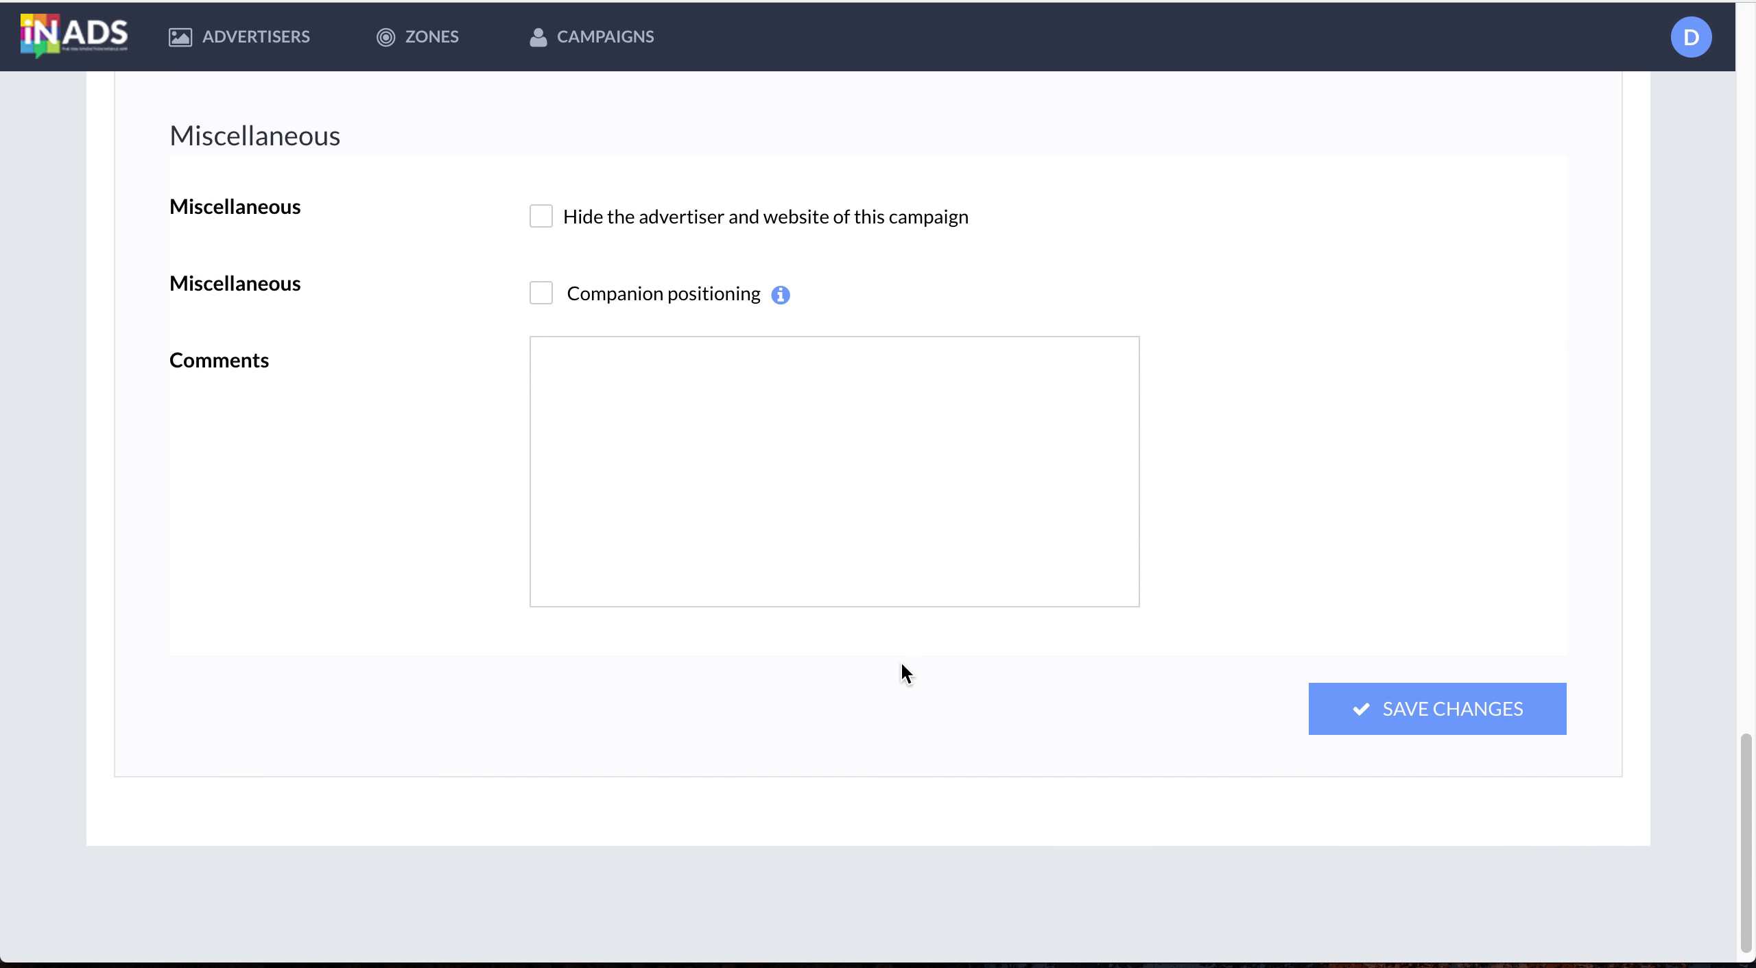
scroll(901, 672, up, 6)
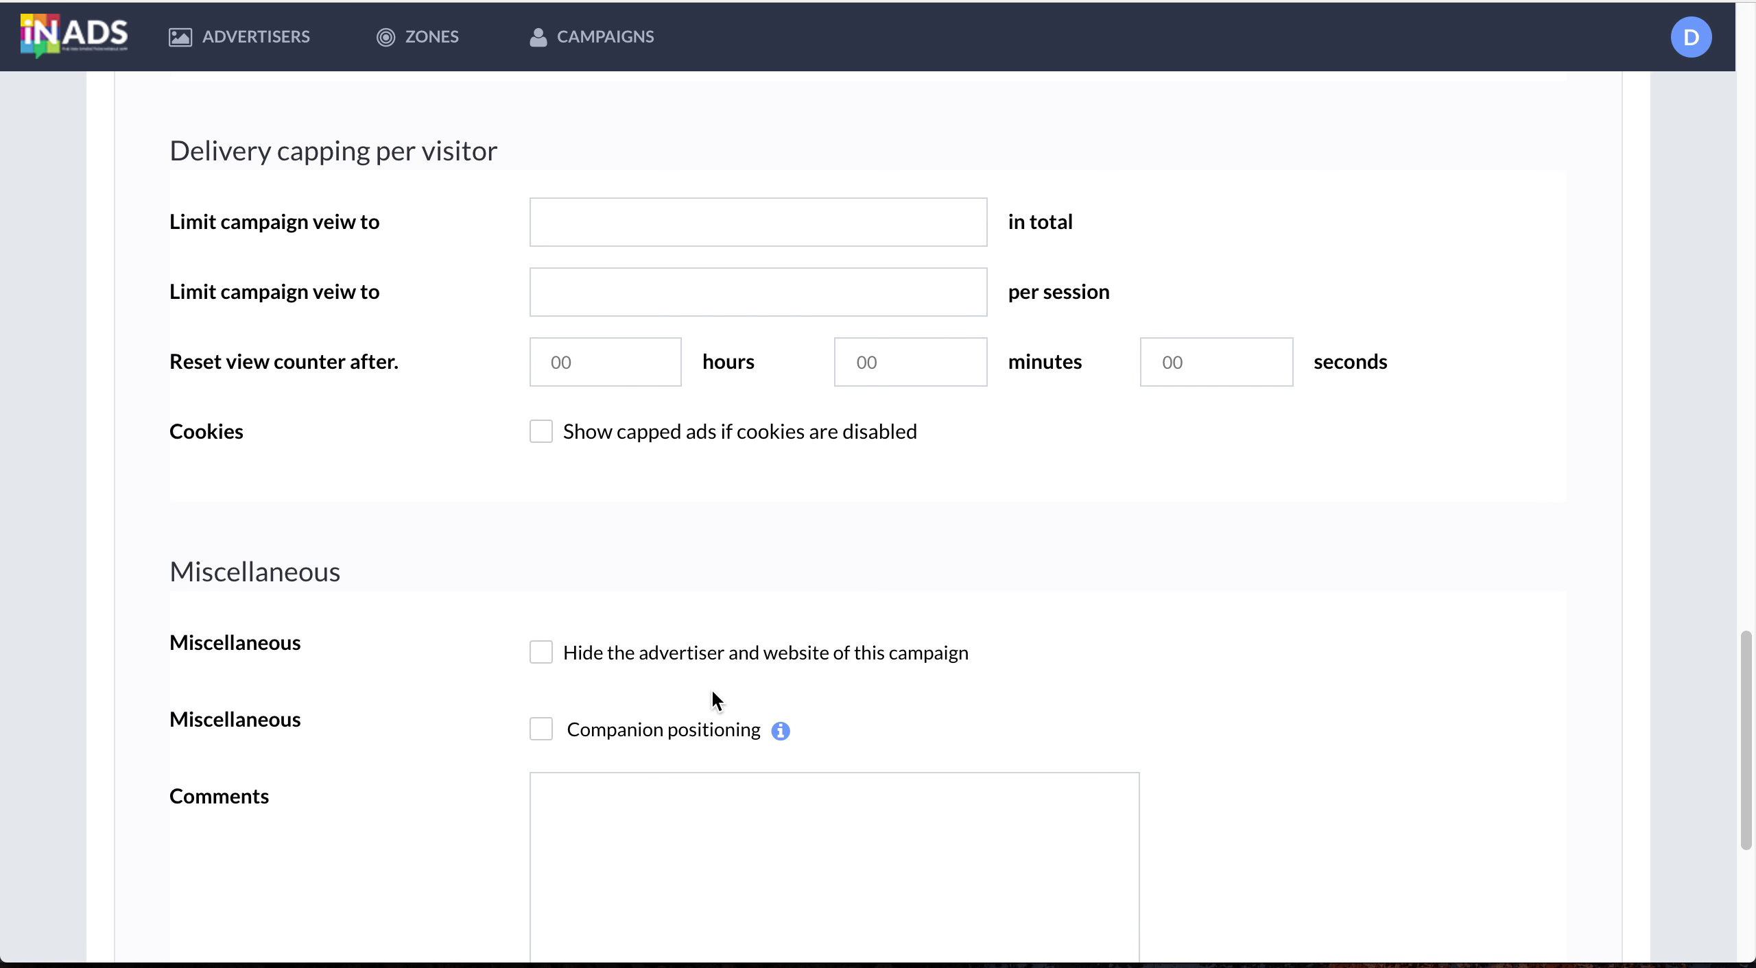
scroll(895, 660, down, 1)
scroll(884, 596, up, 15)
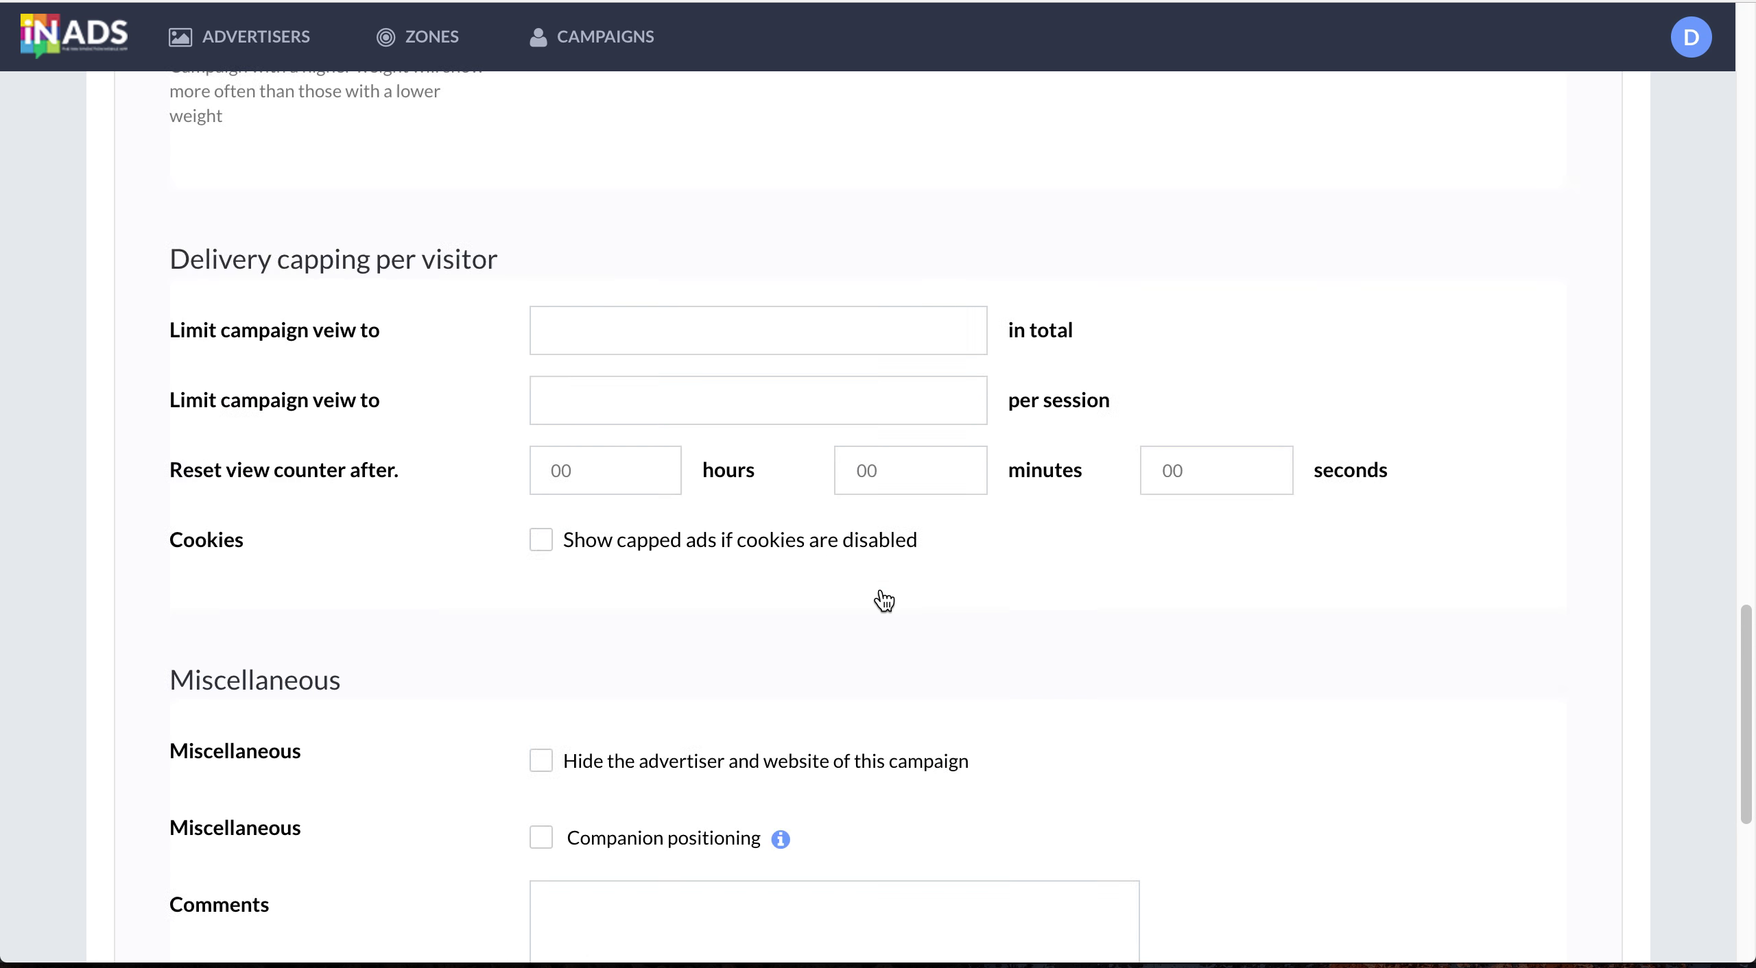
scroll(882, 598, up, 10)
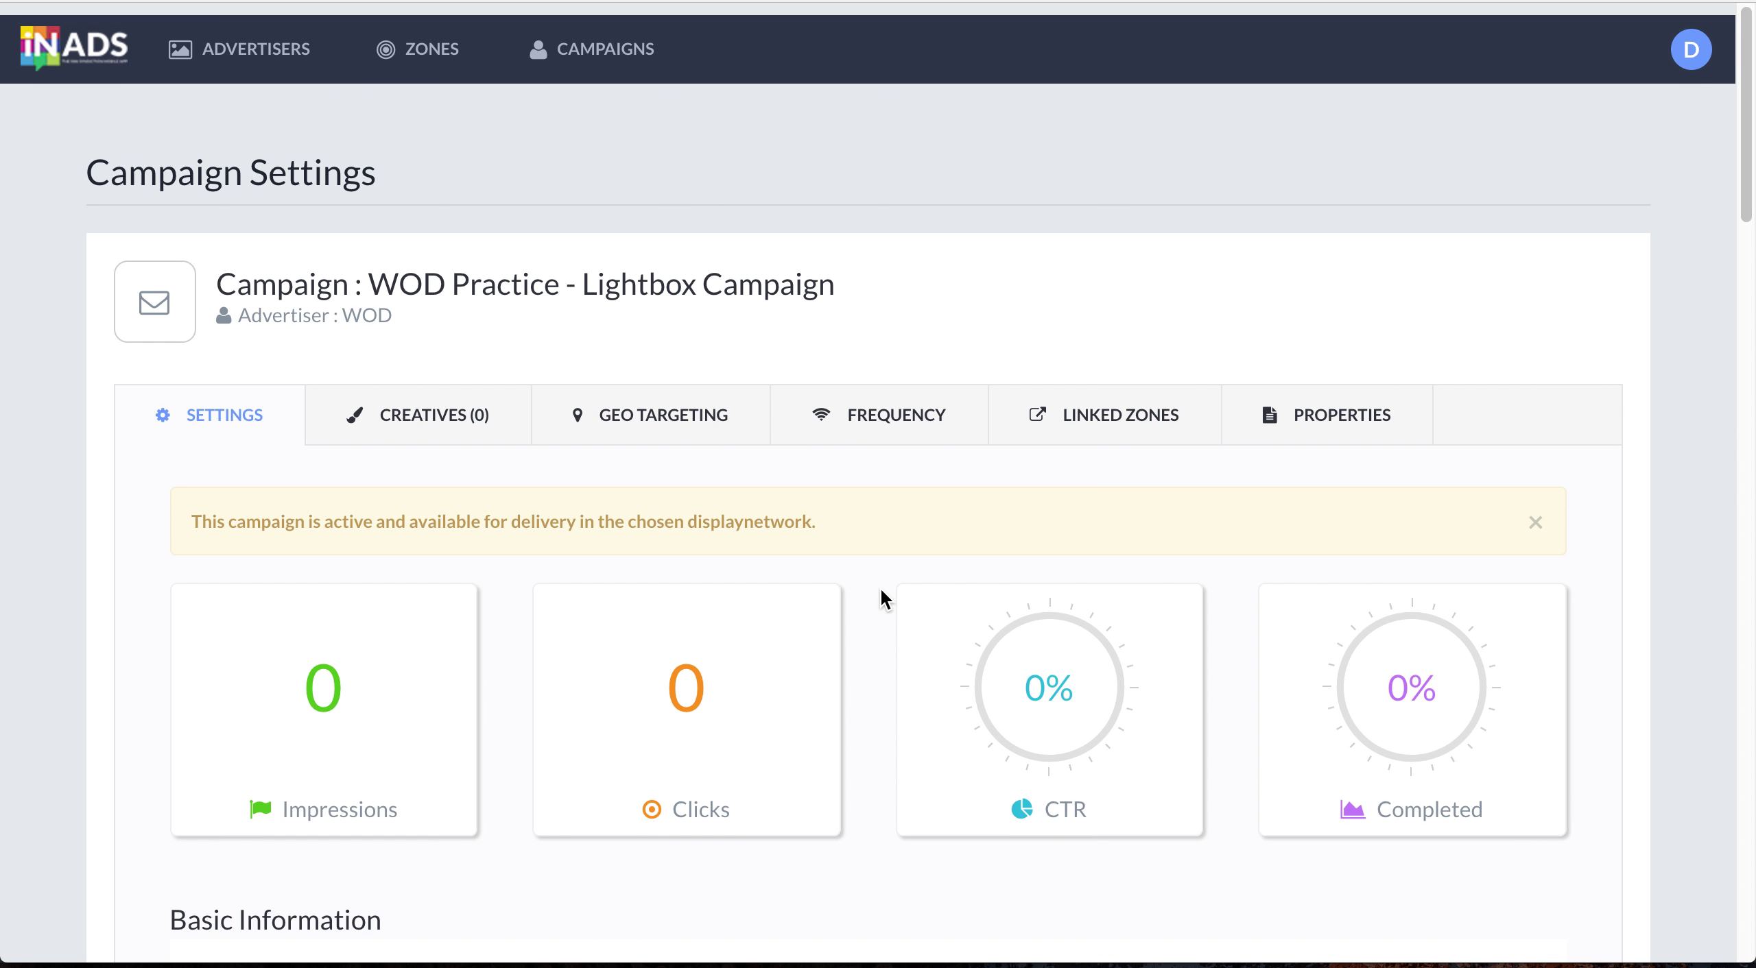
Step: Examine the campaign's creatives, geo targeting, frequency and delivery limitations, linked zones and campaign properties
click(426, 412)
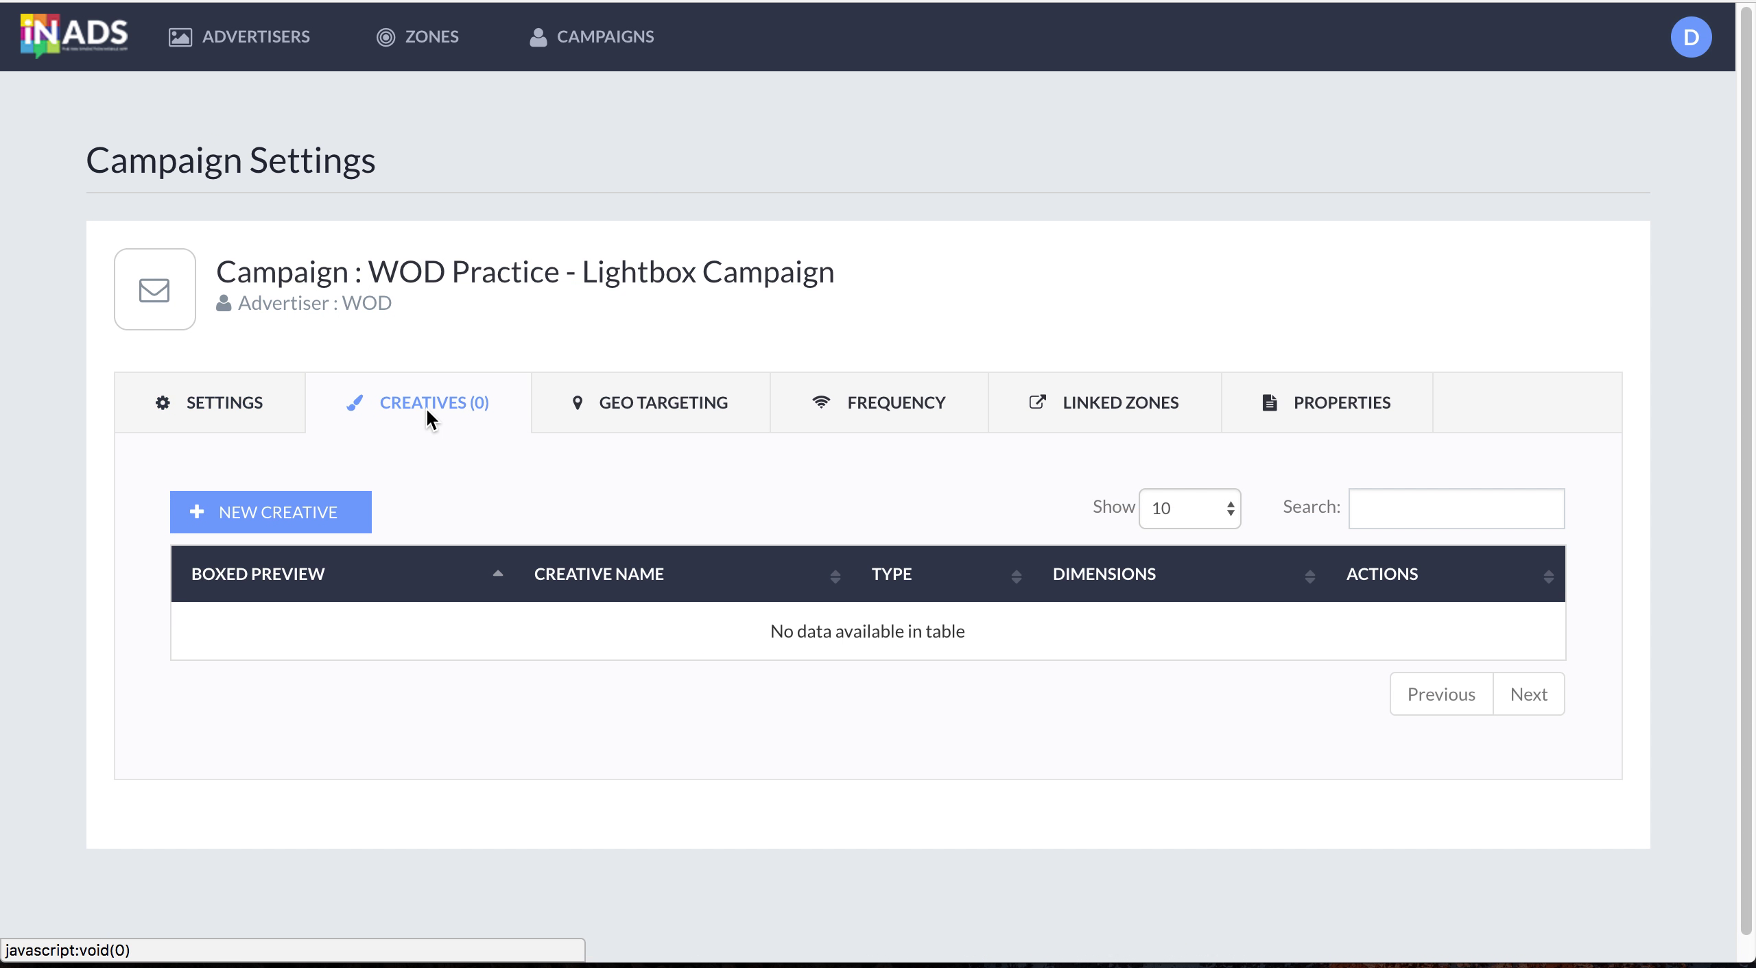
click(689, 412)
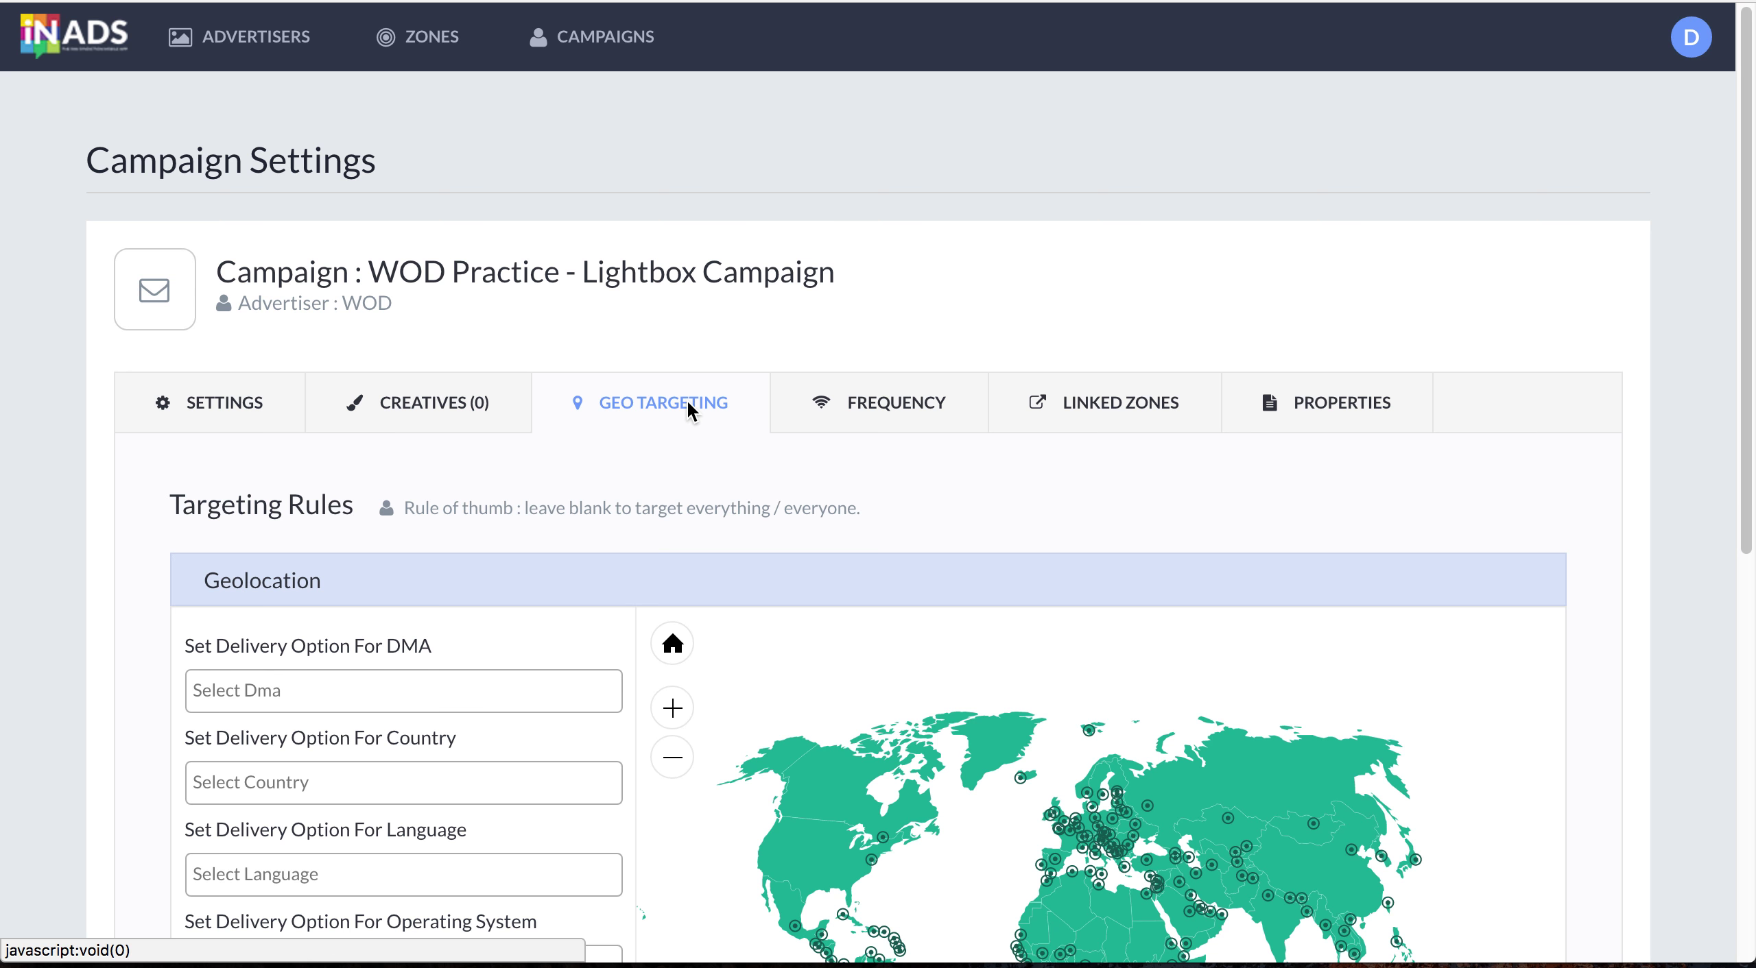
click(886, 405)
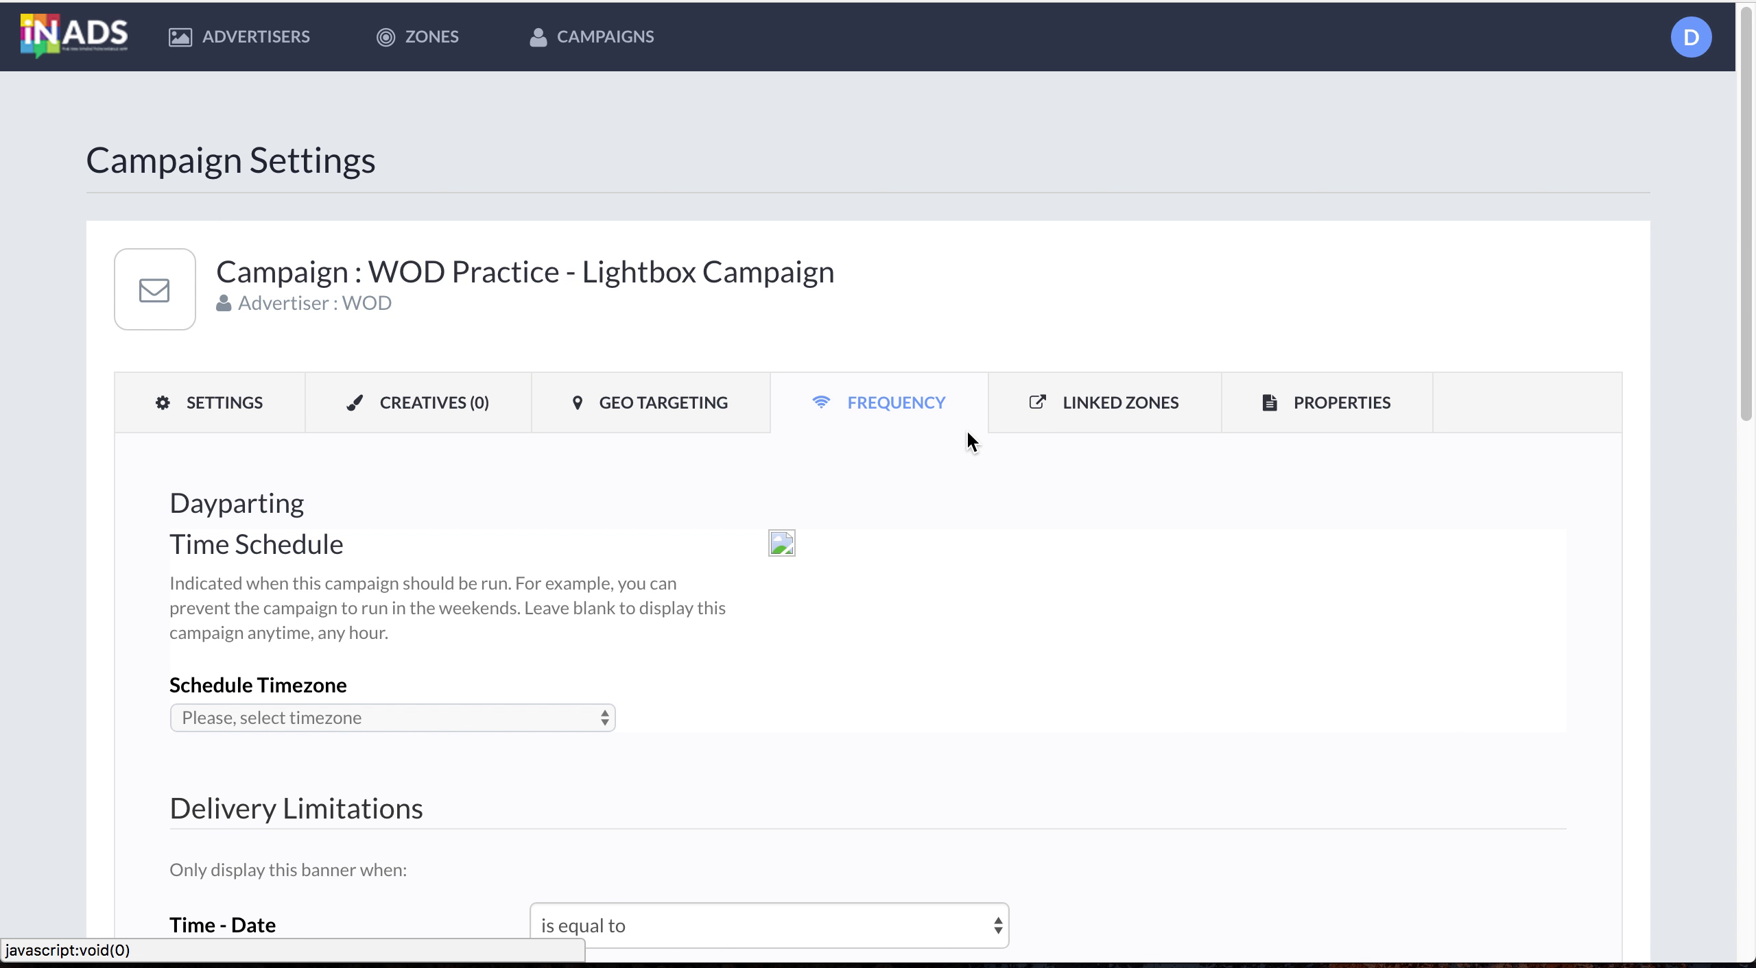
scroll(1000, 480, down, 8)
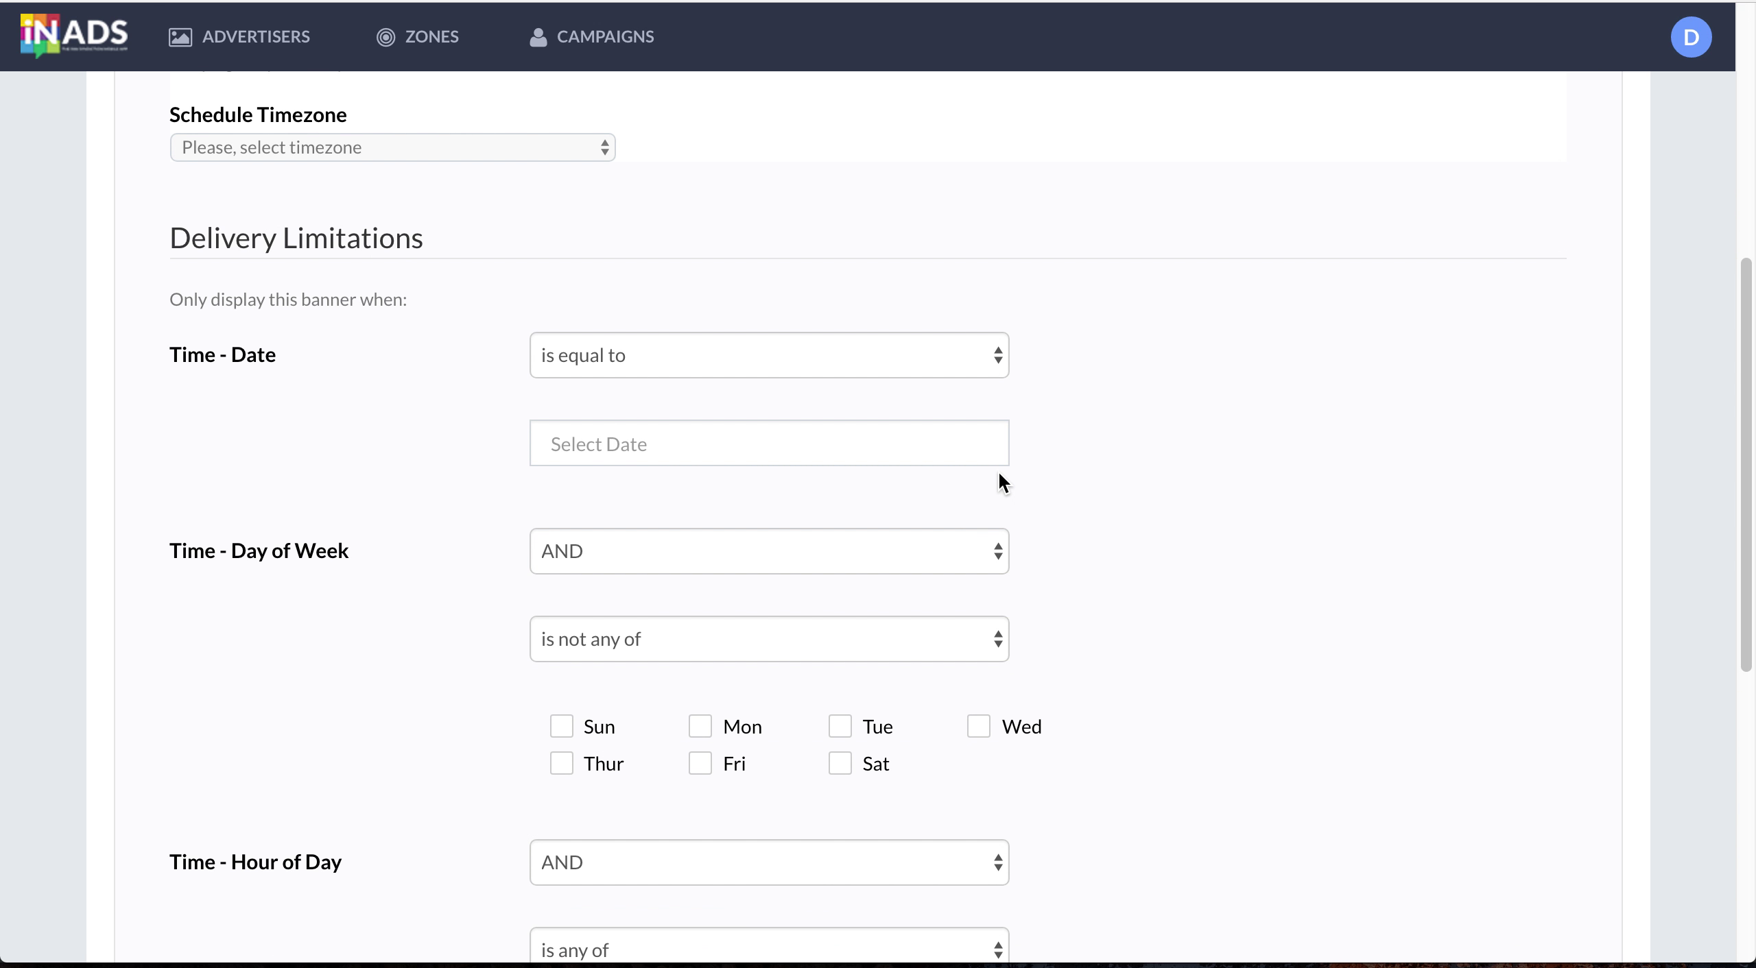
scroll(998, 471, up, 6)
click(1074, 239)
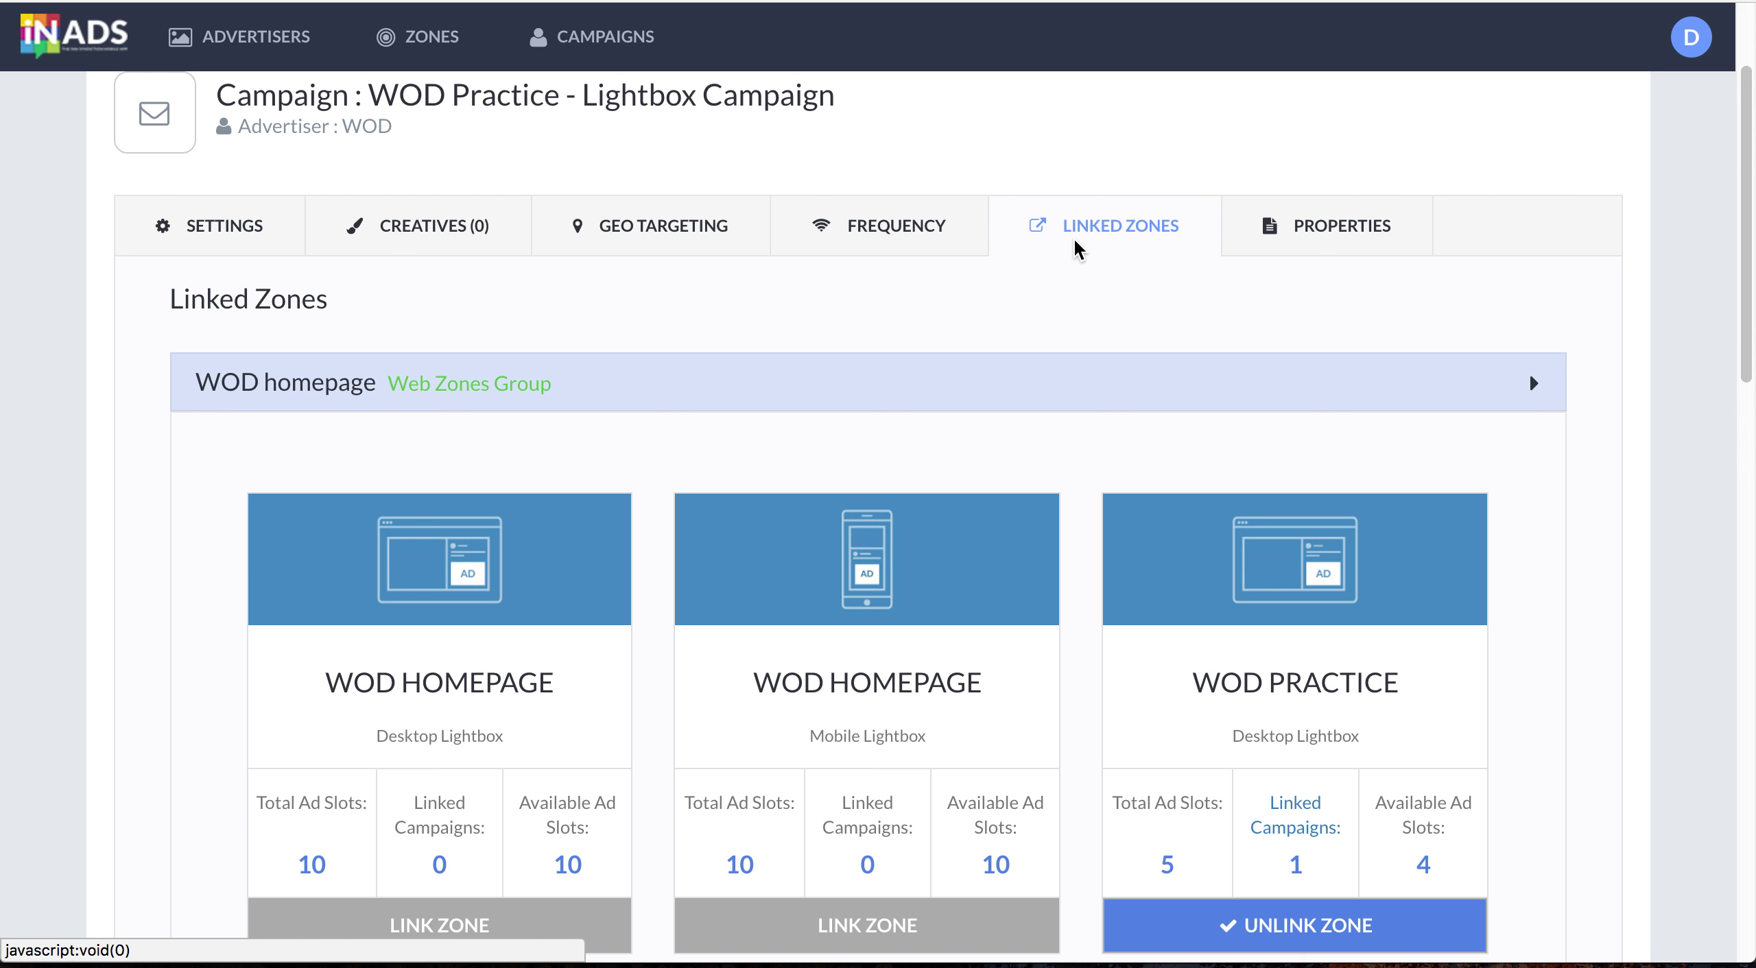
scroll(1081, 459, down, 7)
scroll(1081, 460, up, 1)
scroll(1081, 459, down, 2)
scroll(1080, 460, up, 10)
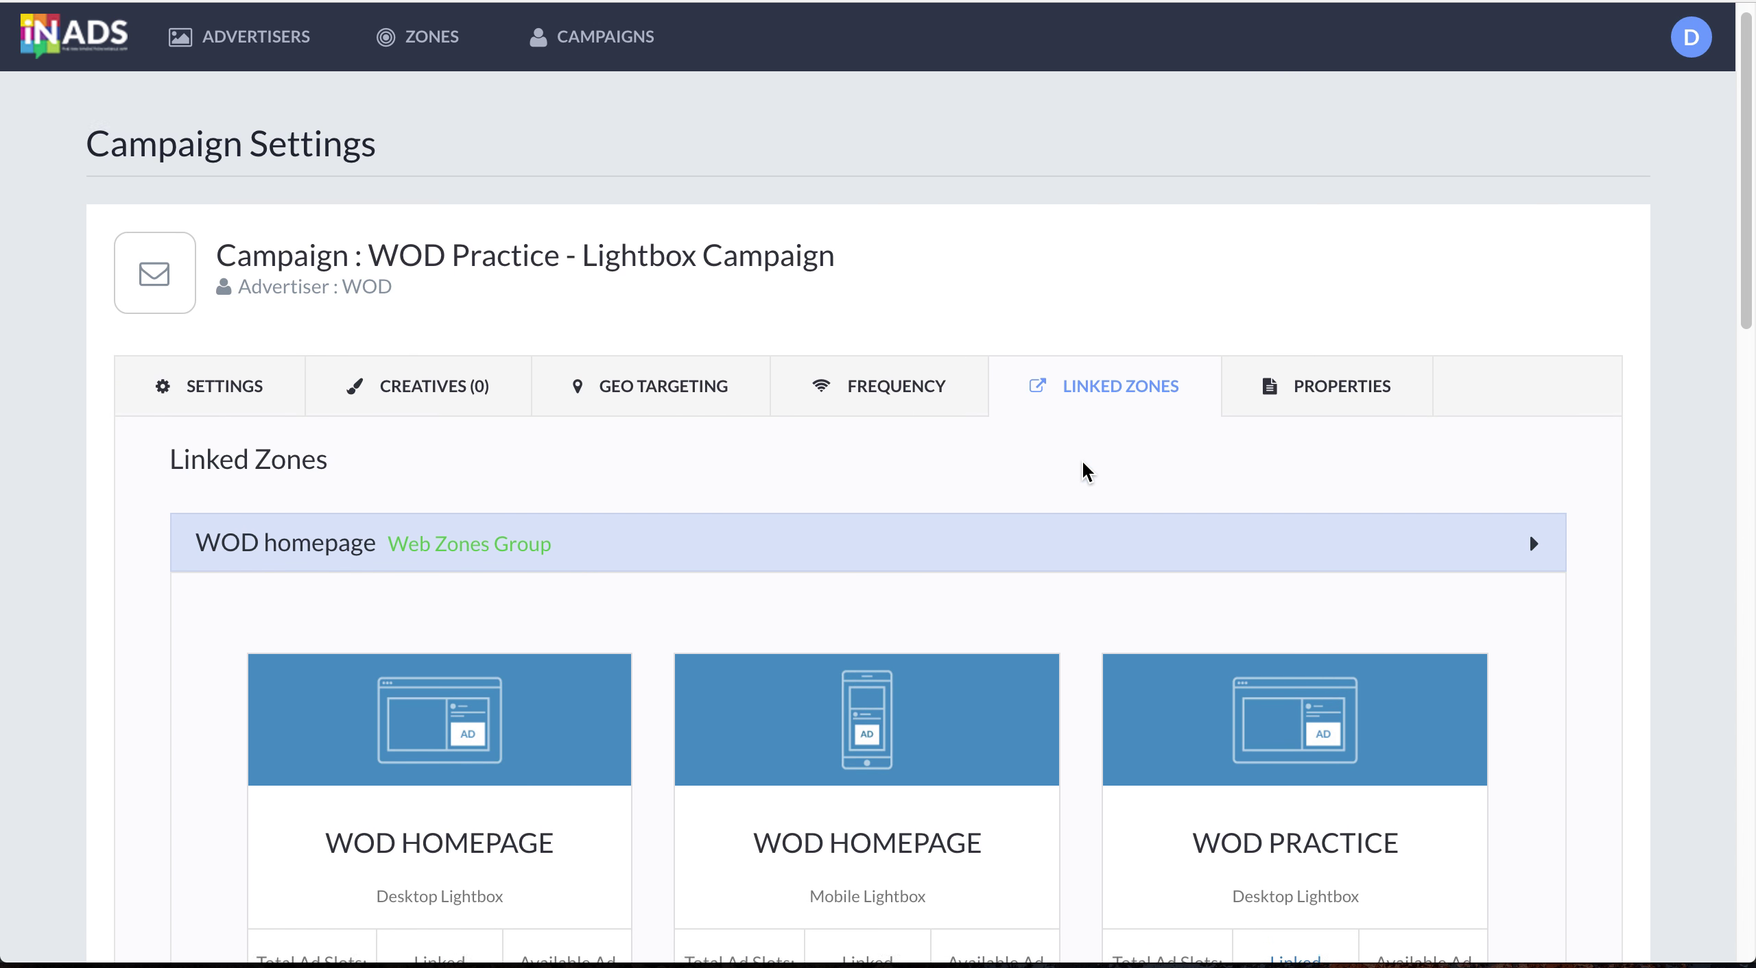
click(1329, 415)
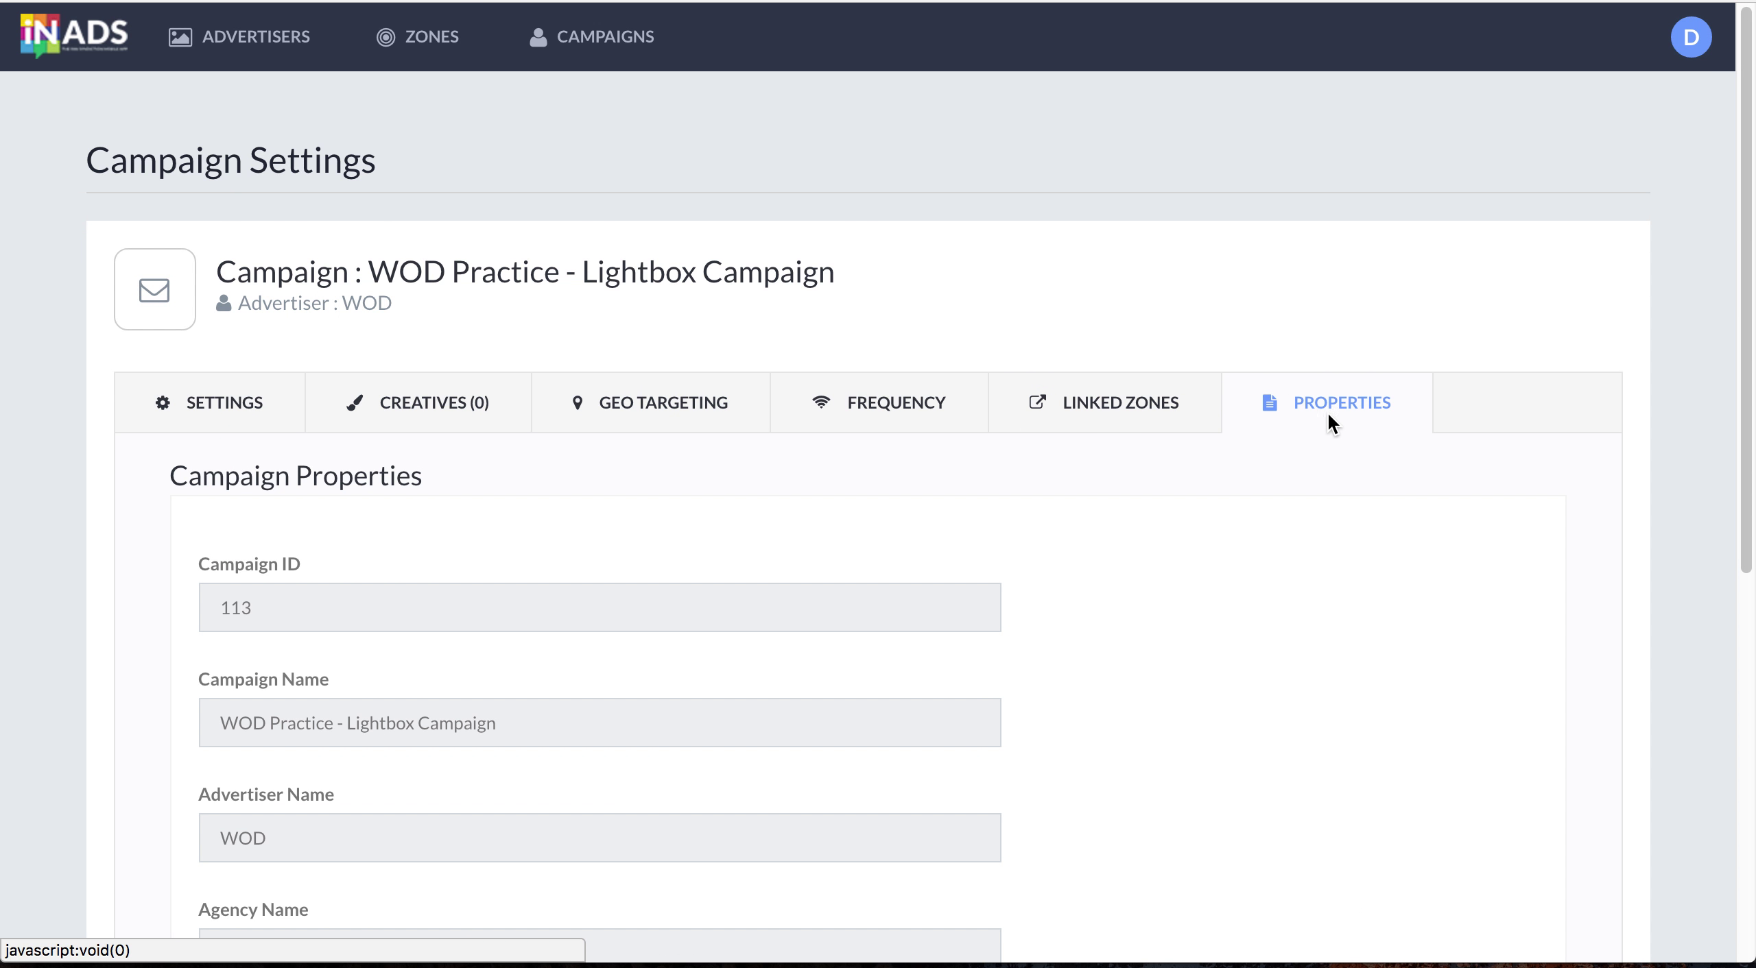
drag(607, 498, 590, 341)
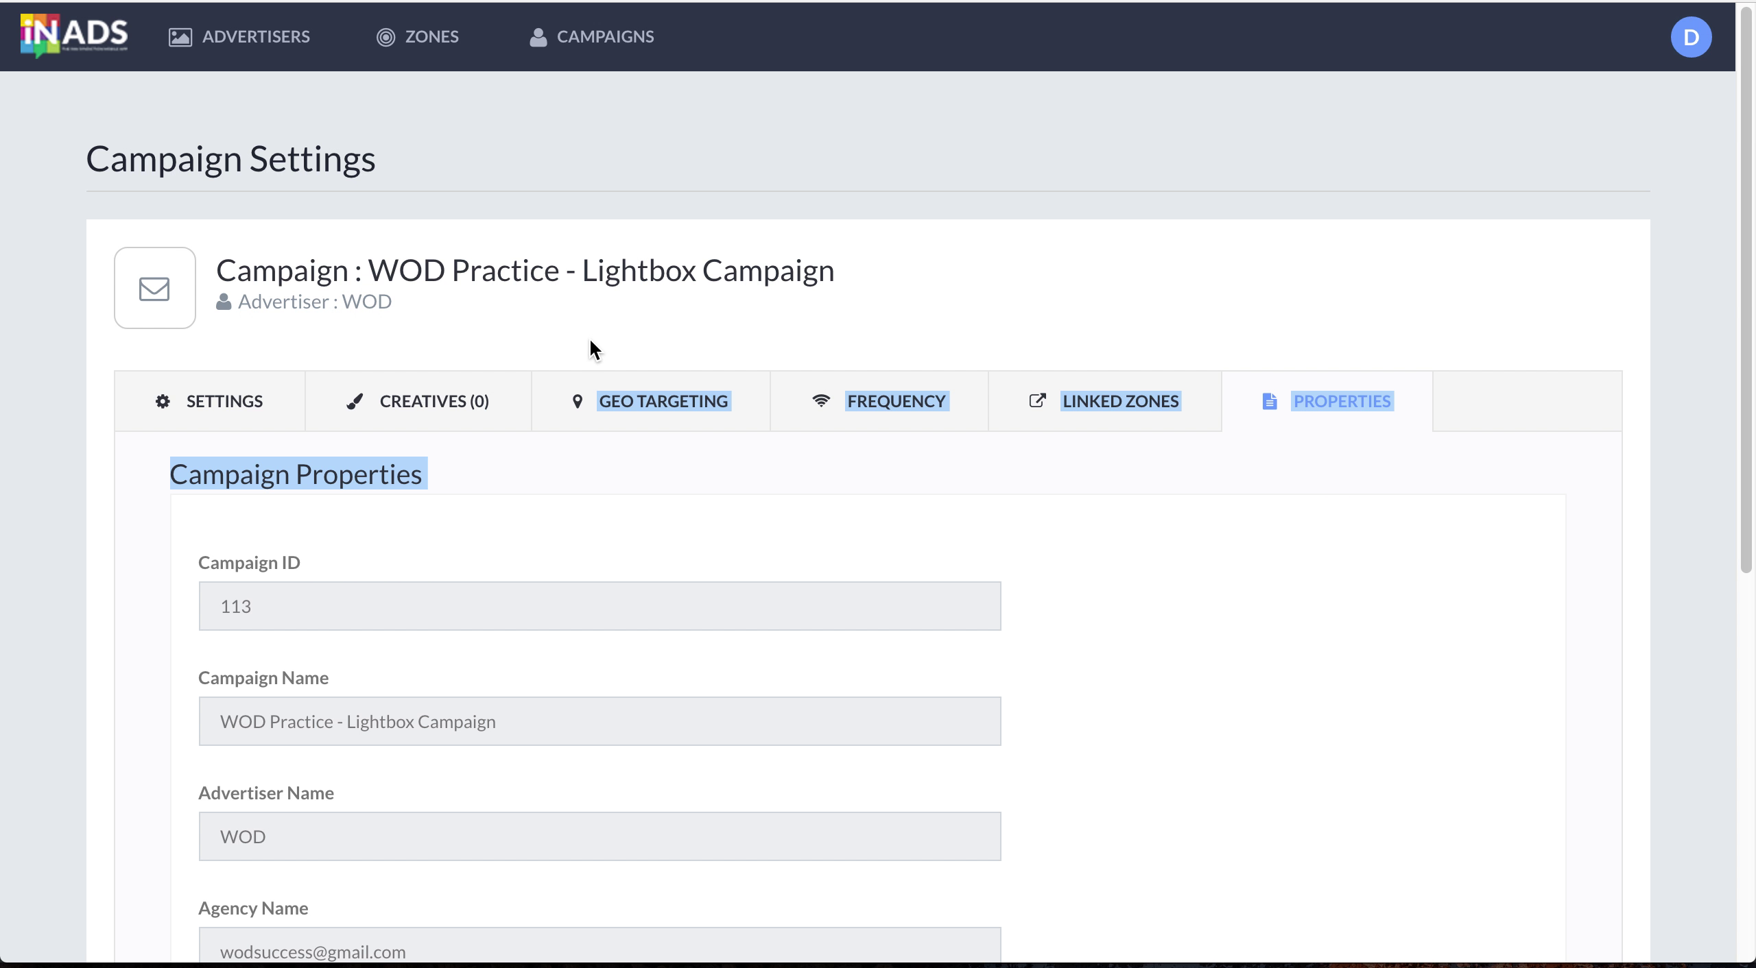
click(639, 397)
Step: Return to the campaign's creatives and start a new creative
click(427, 403)
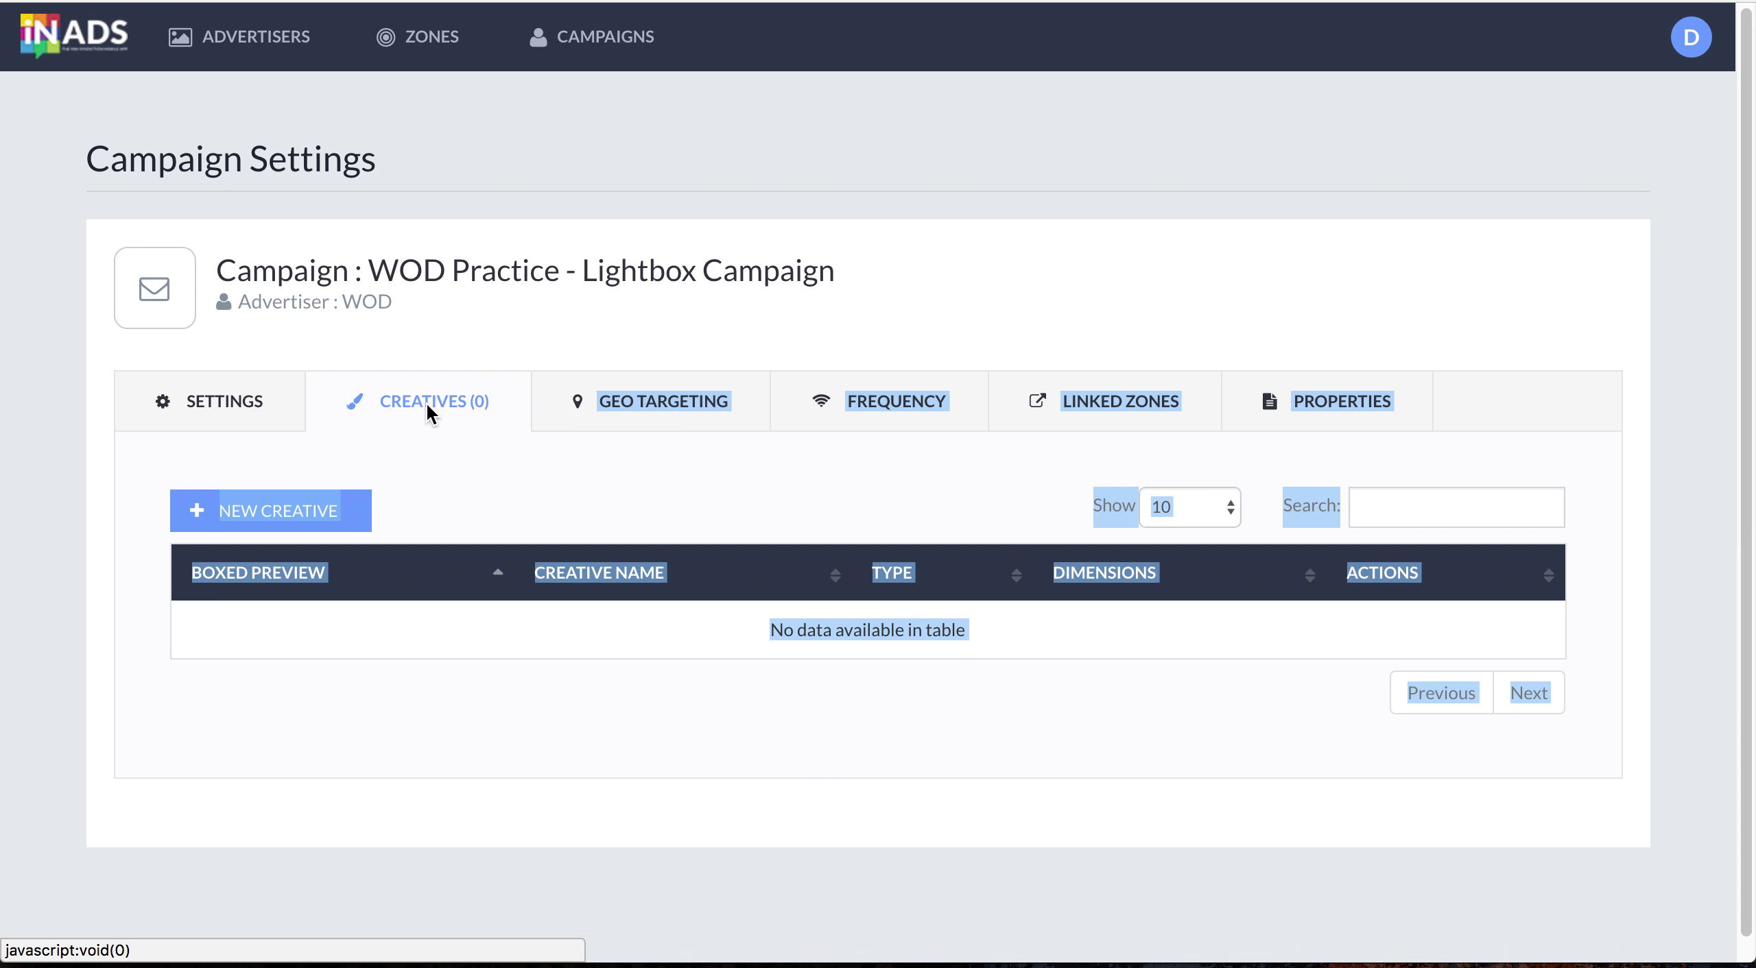
scroll(483, 456, down, 1)
scroll(483, 455, up, 1)
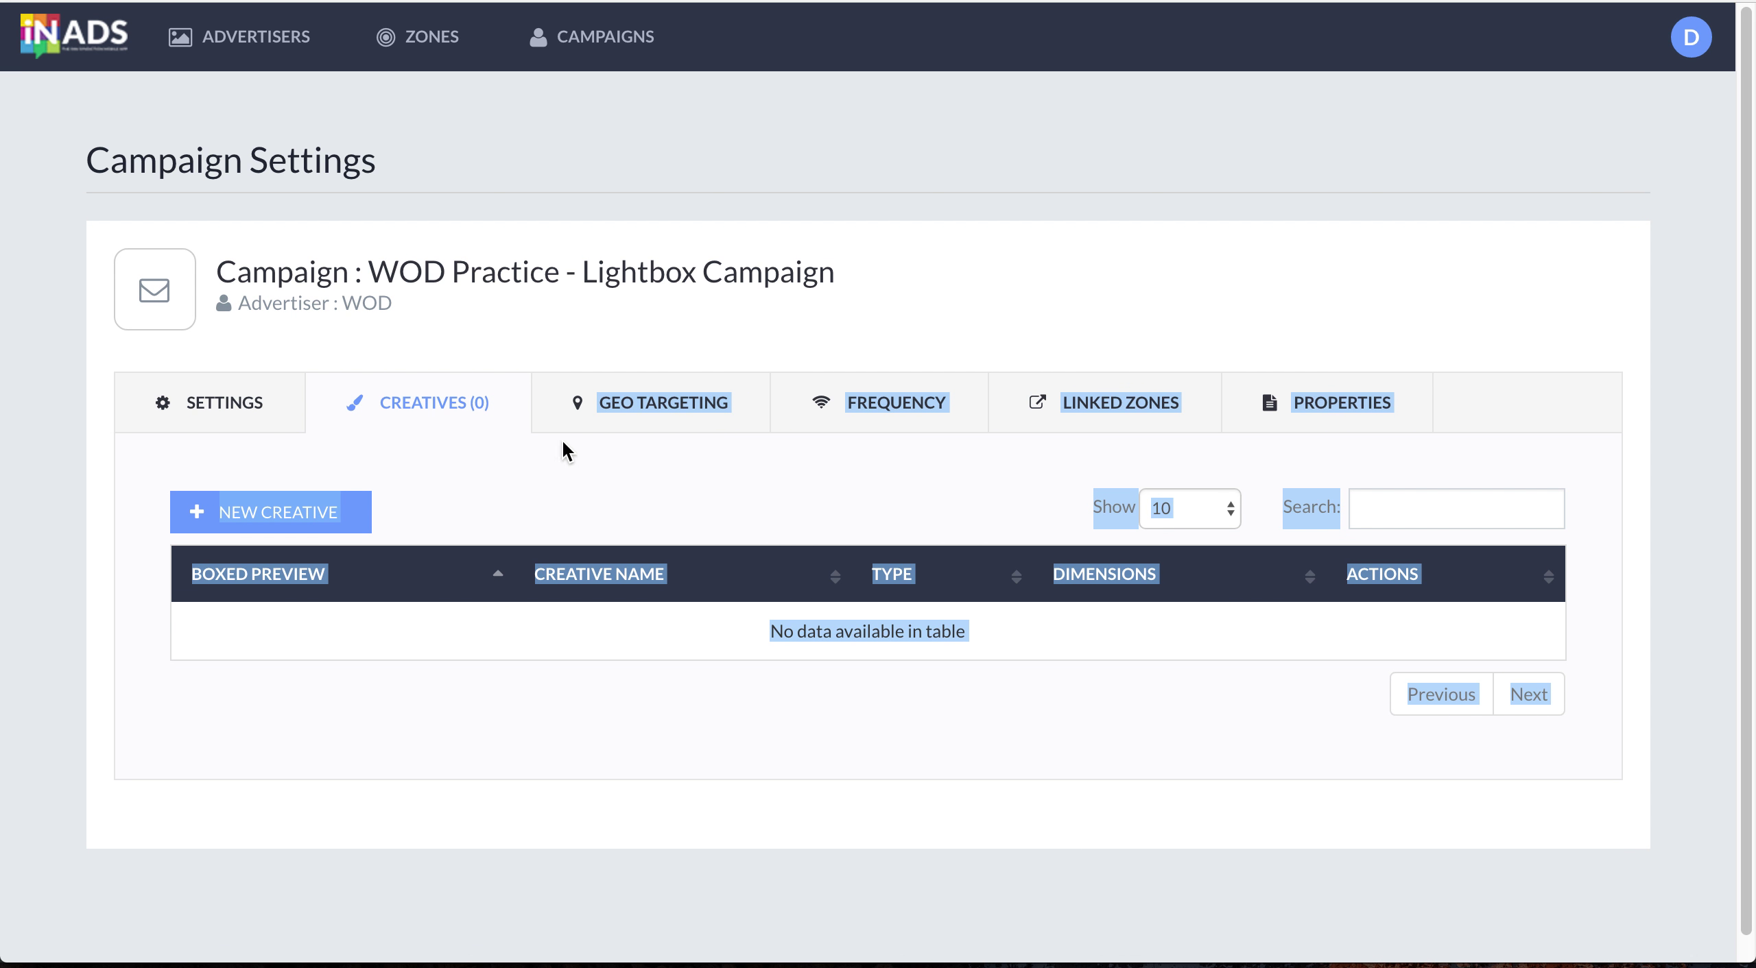
click(437, 442)
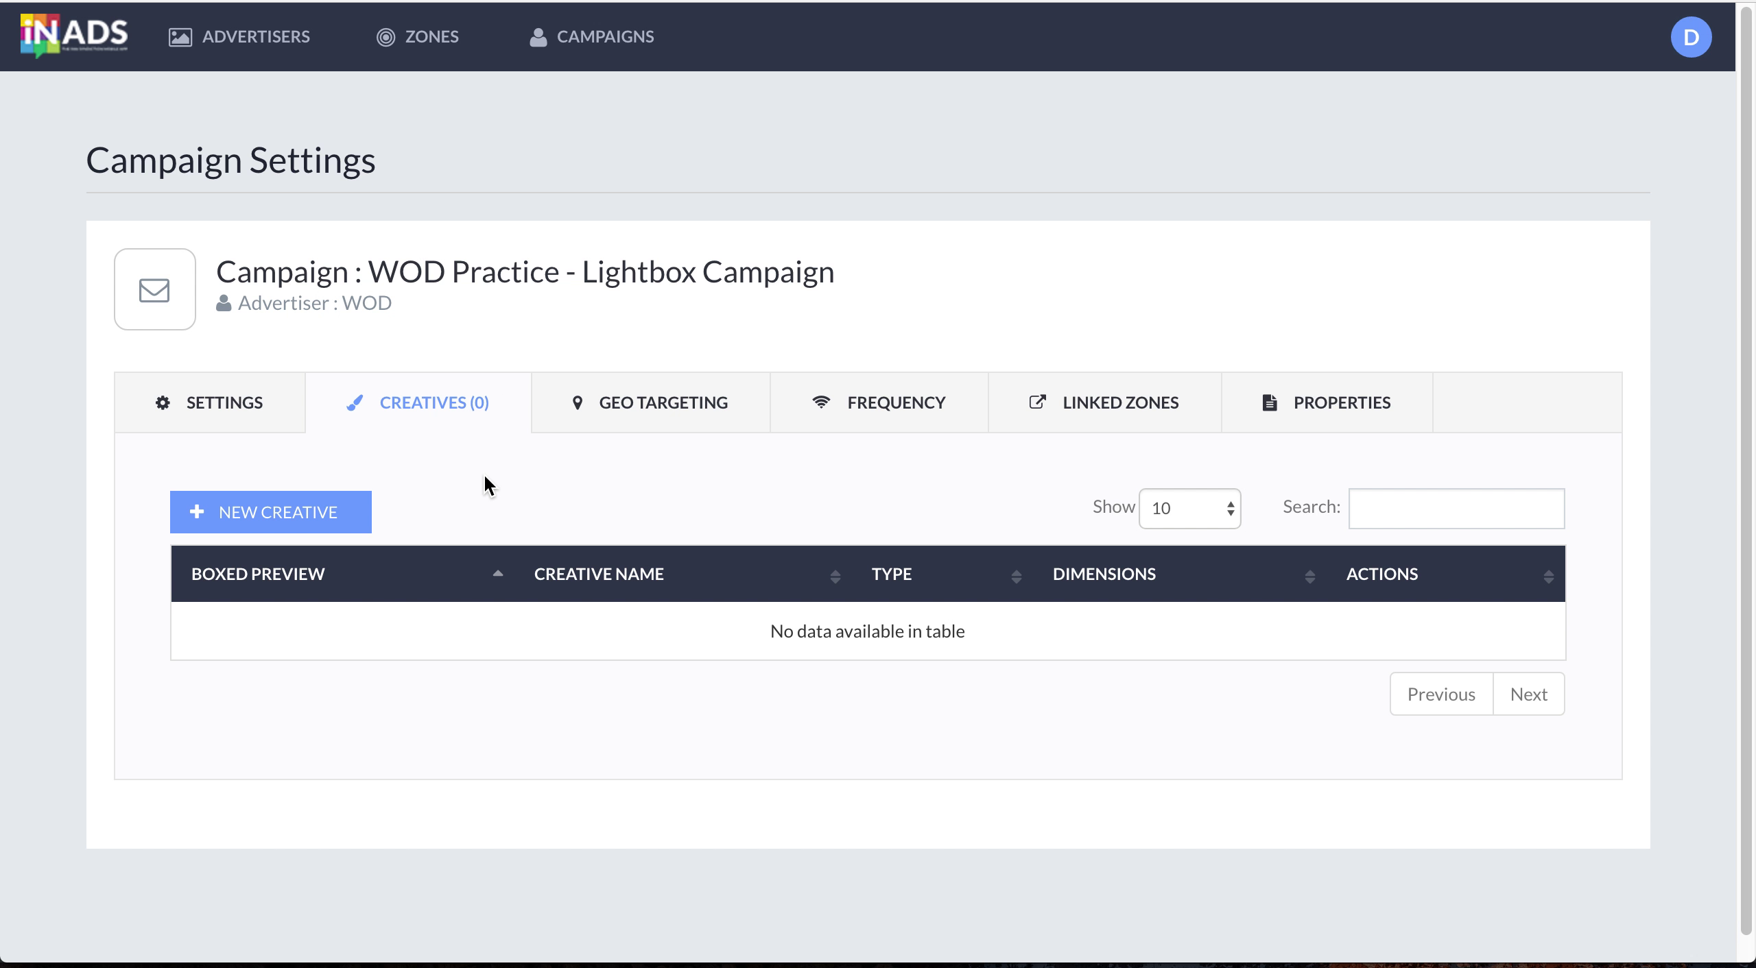
click(283, 520)
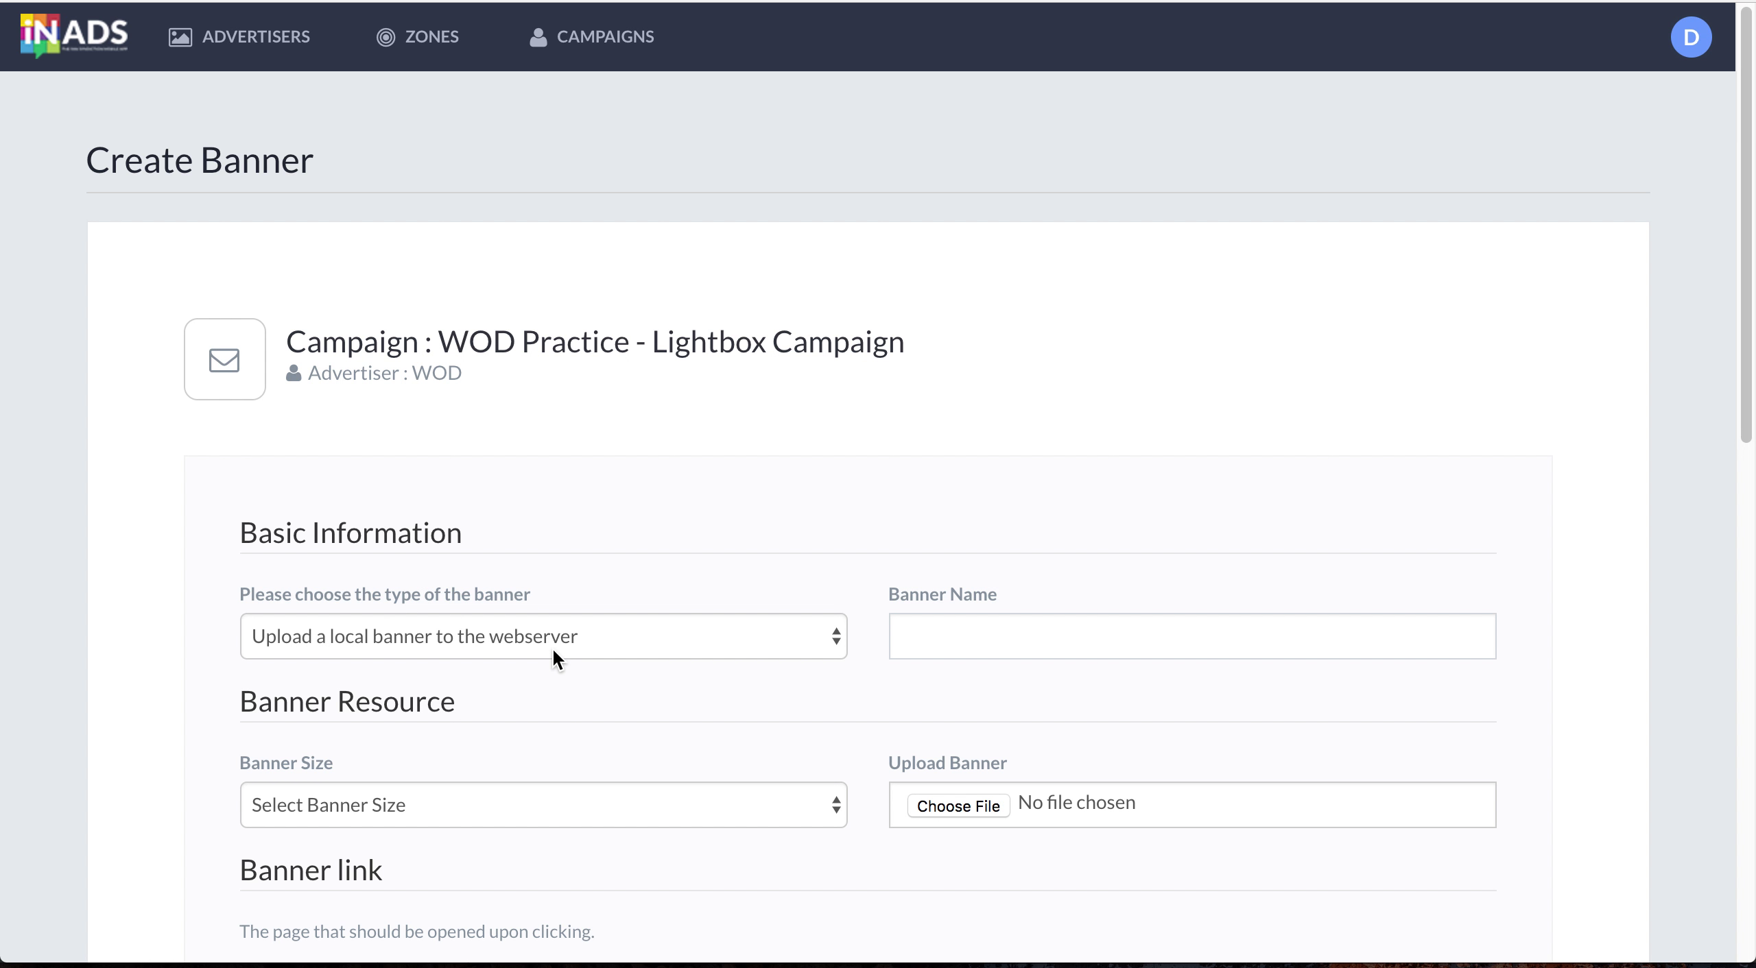
Step: Keep the banner type as "Upload a local banner to the webserver" and name the banner "lightbox ad"
click(551, 648)
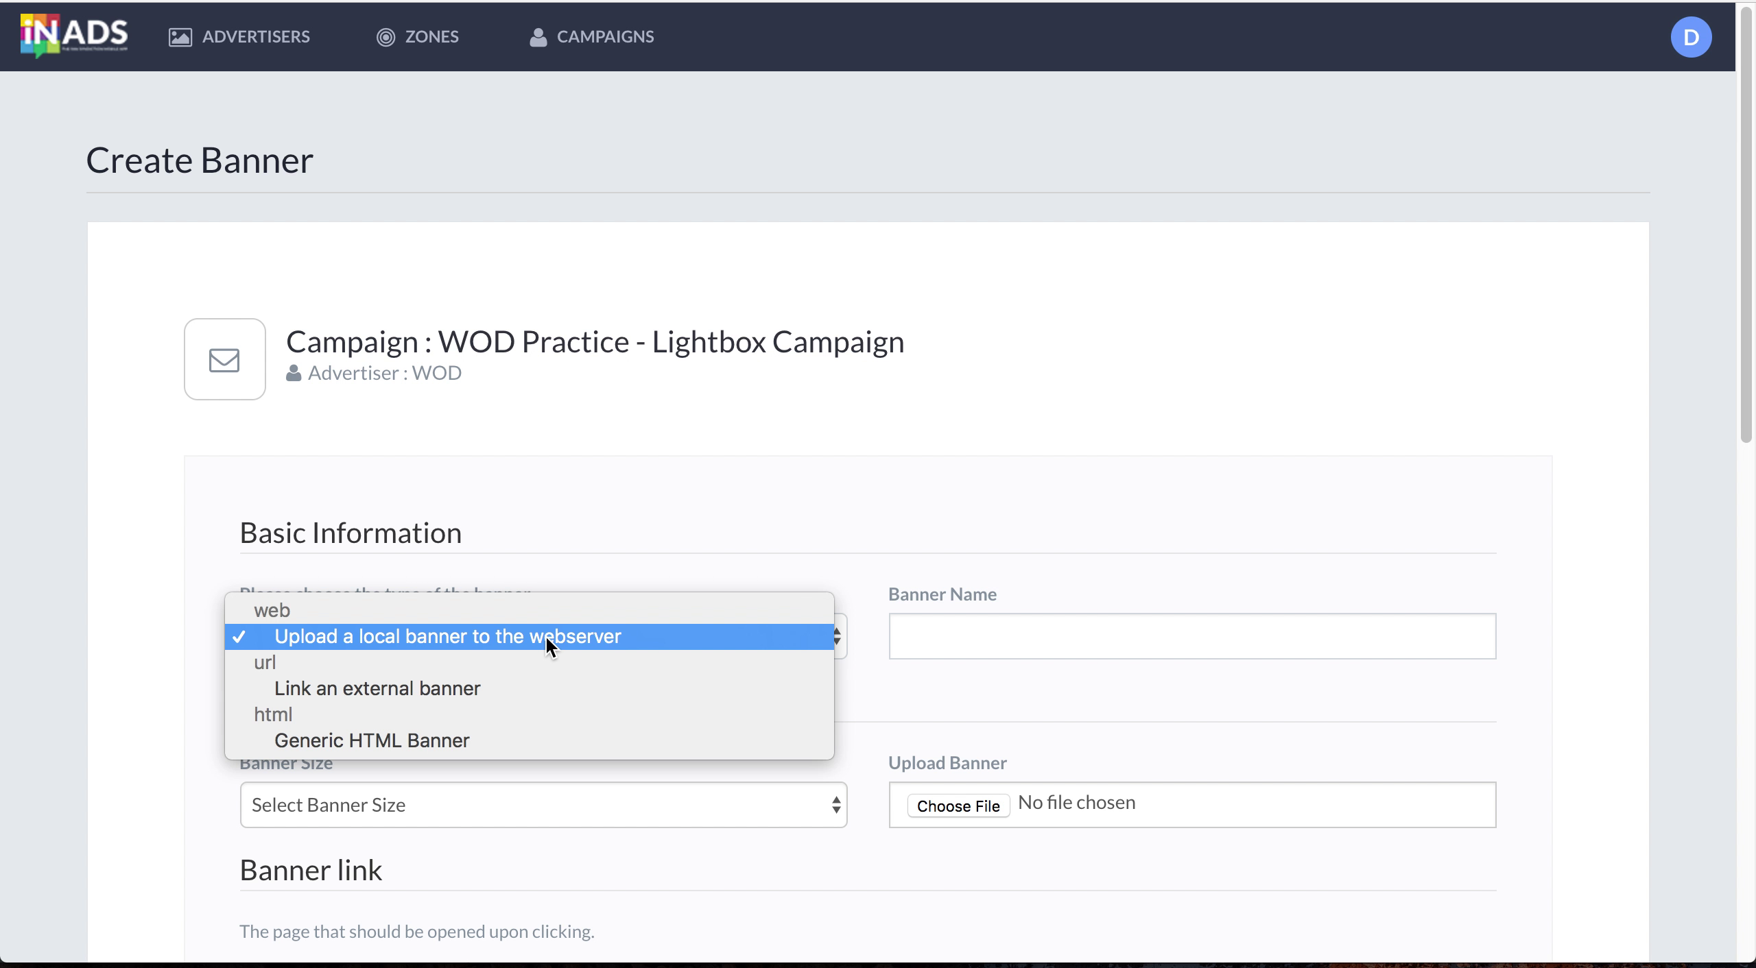
click(546, 637)
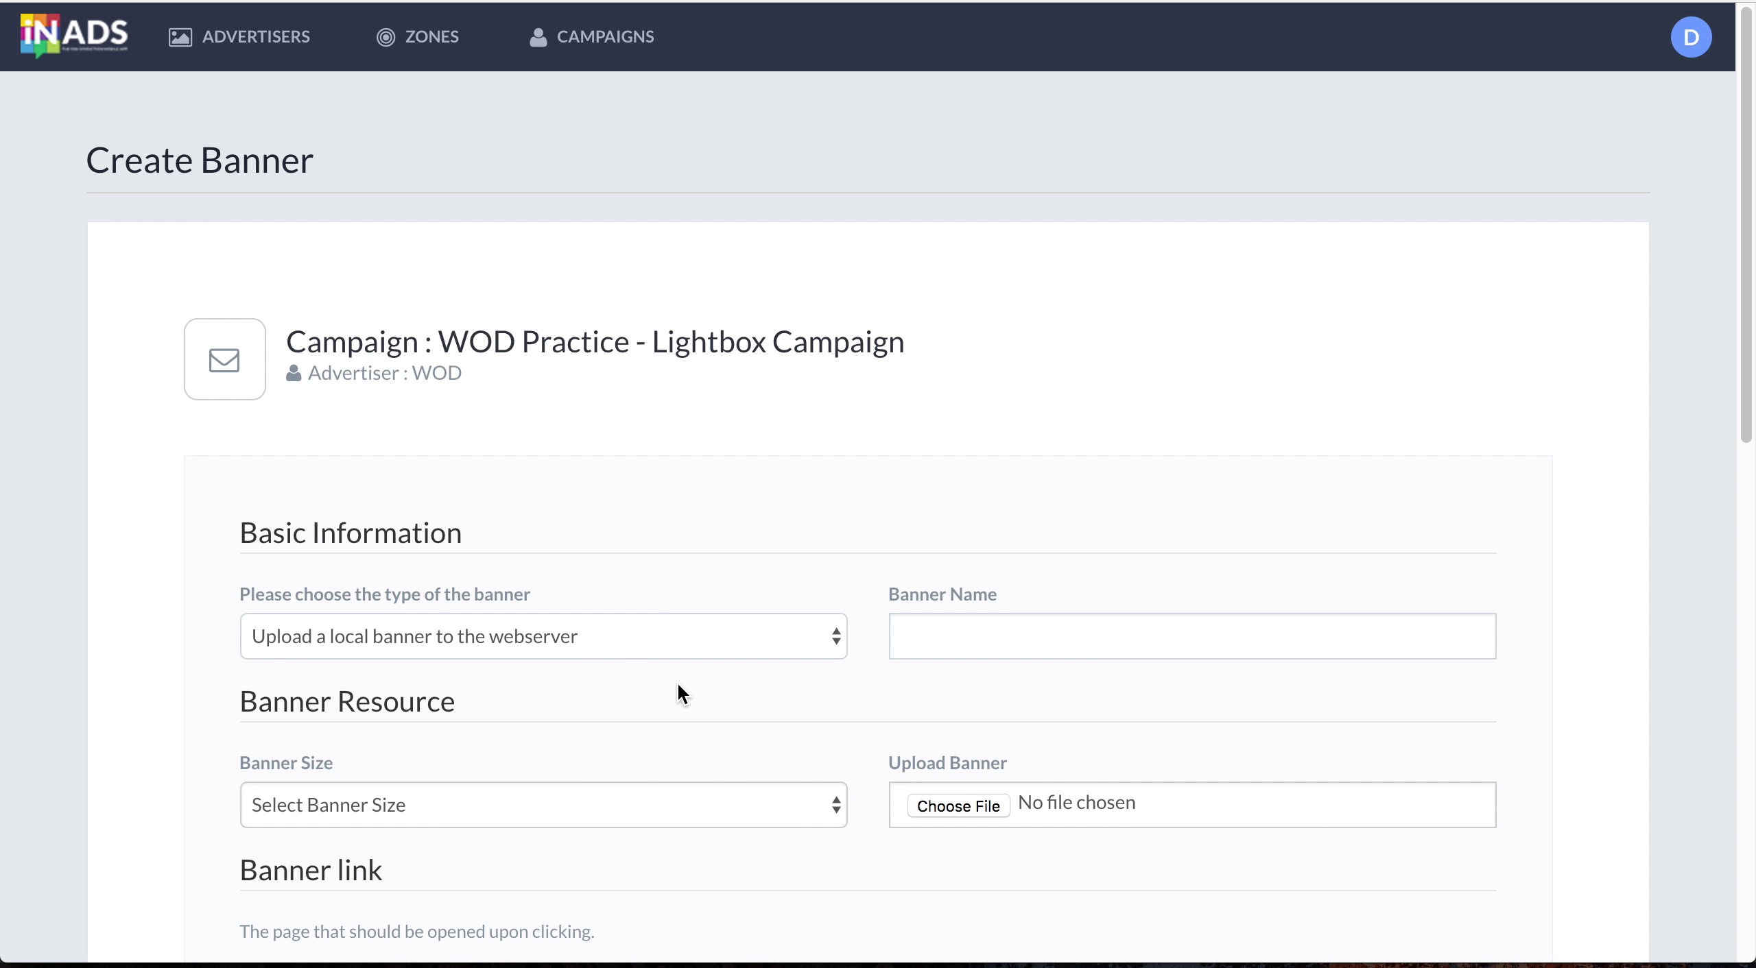
click(934, 634)
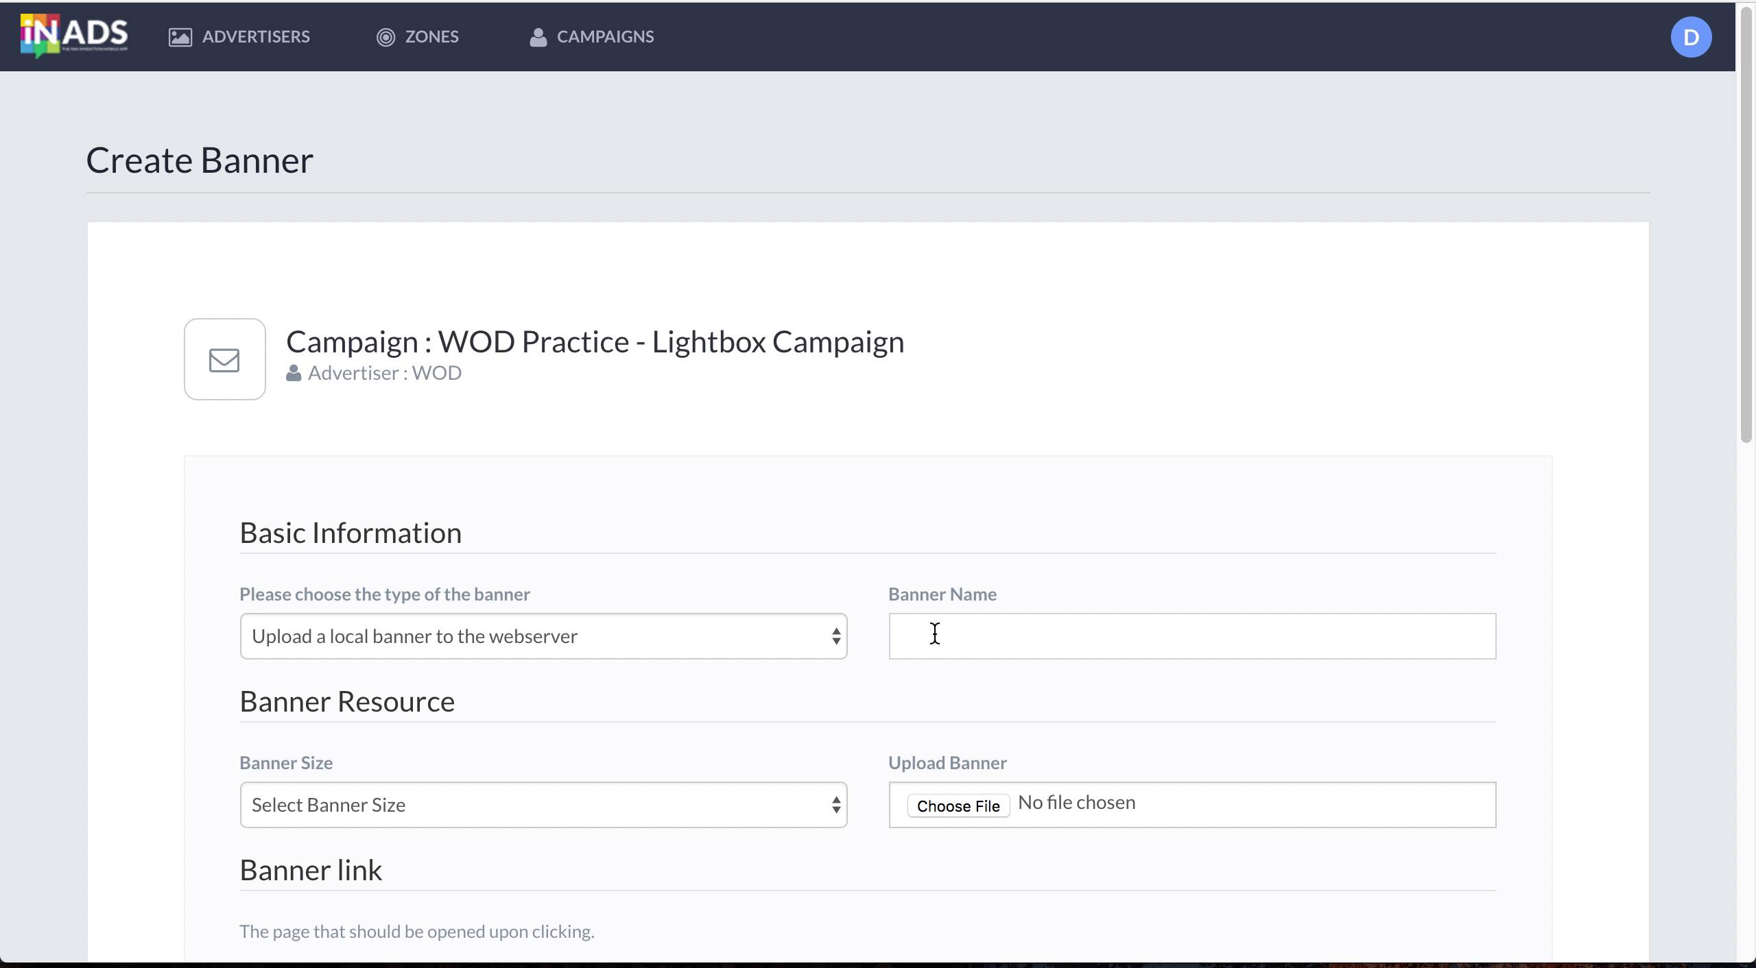
text(lightbox ad)
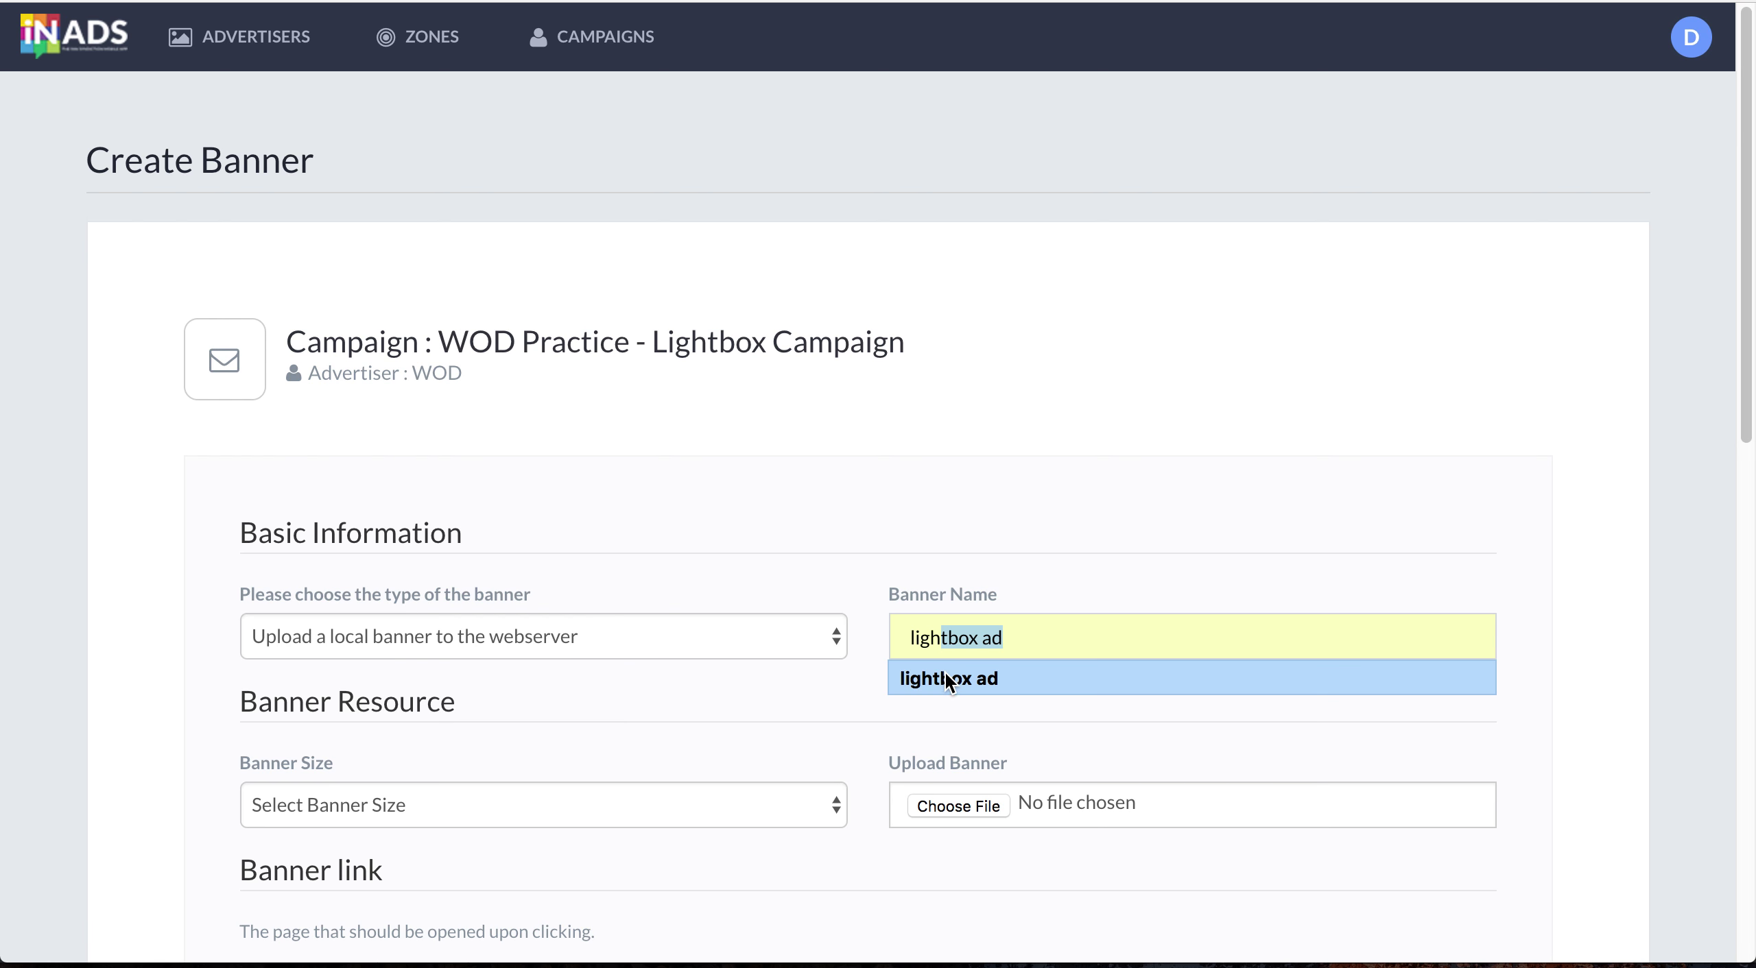
click(946, 674)
Step: Set the banner size to lightbox (336x280) and attach Lightbox_336x280-G.png from Downloads as the banner file
scroll(776, 741, down, 2)
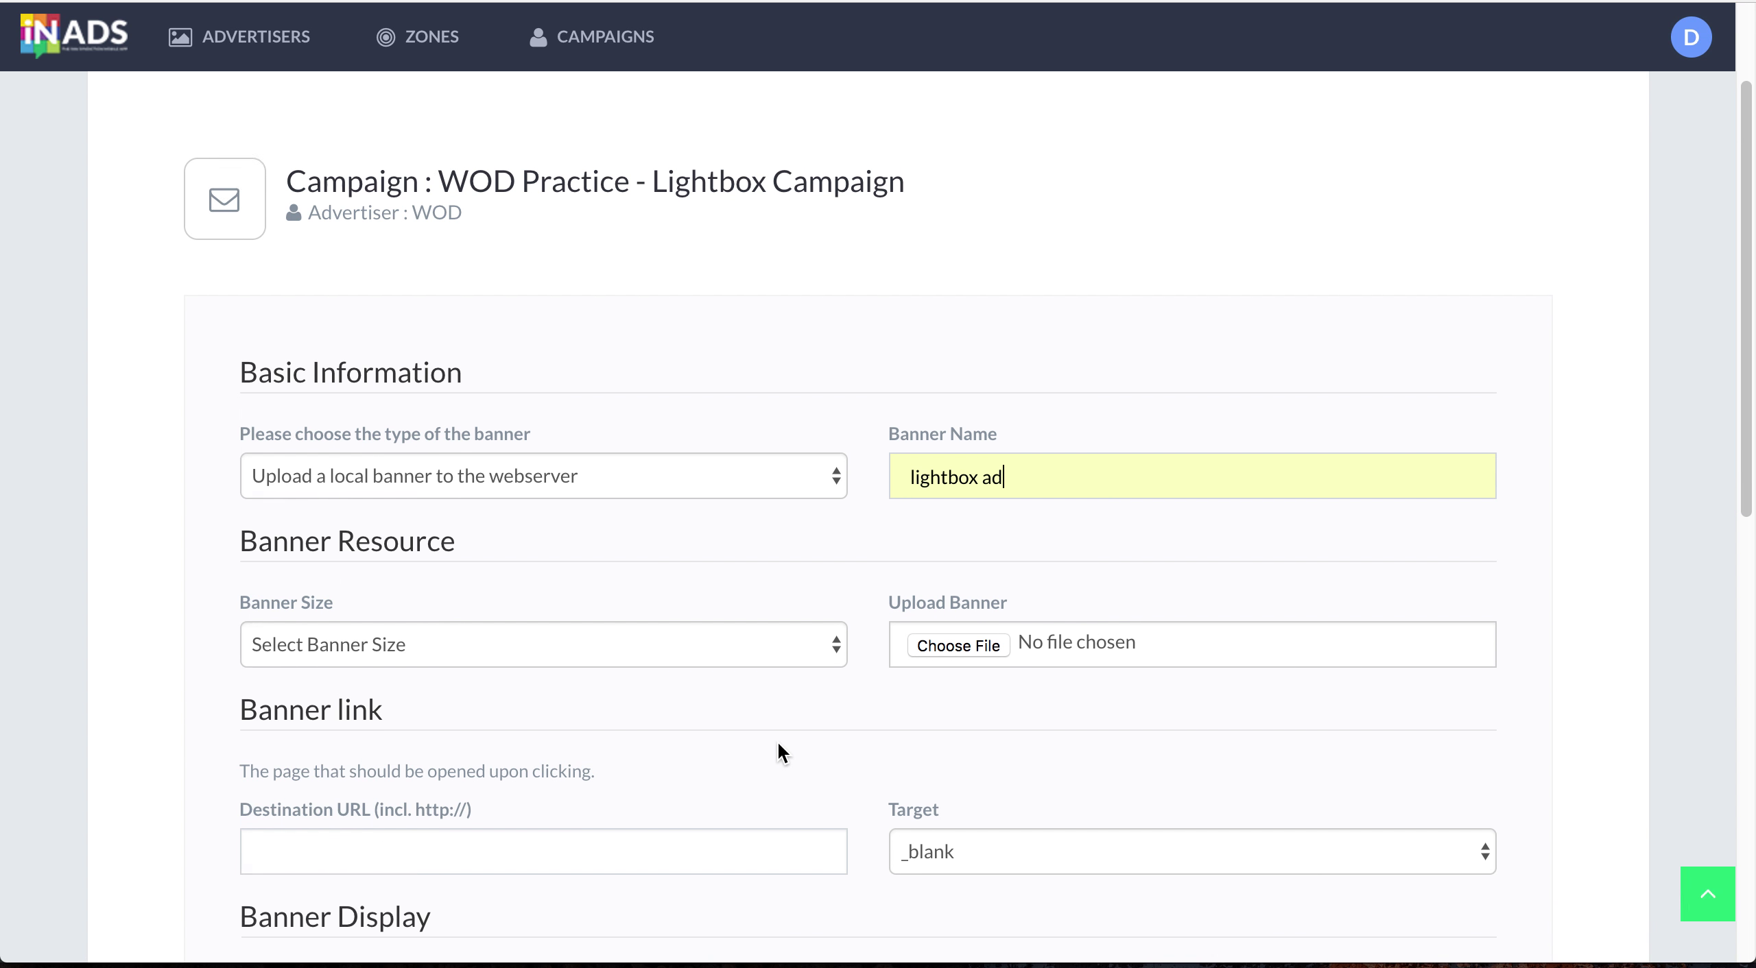
click(755, 631)
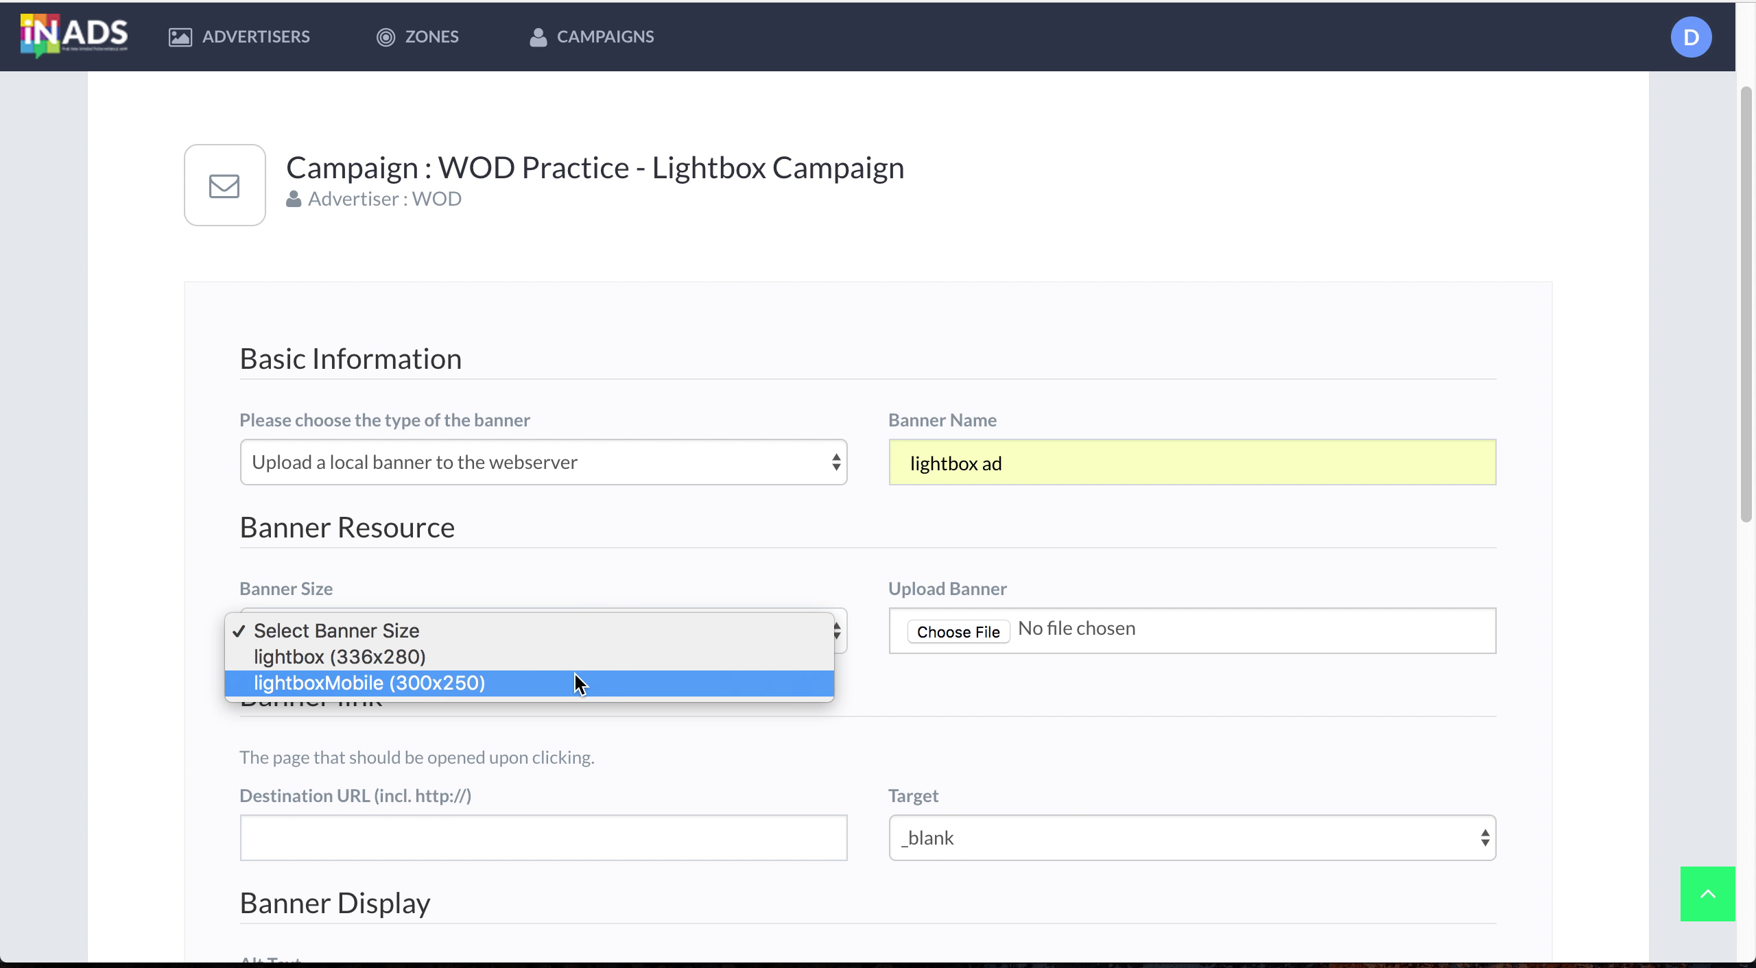
click(477, 658)
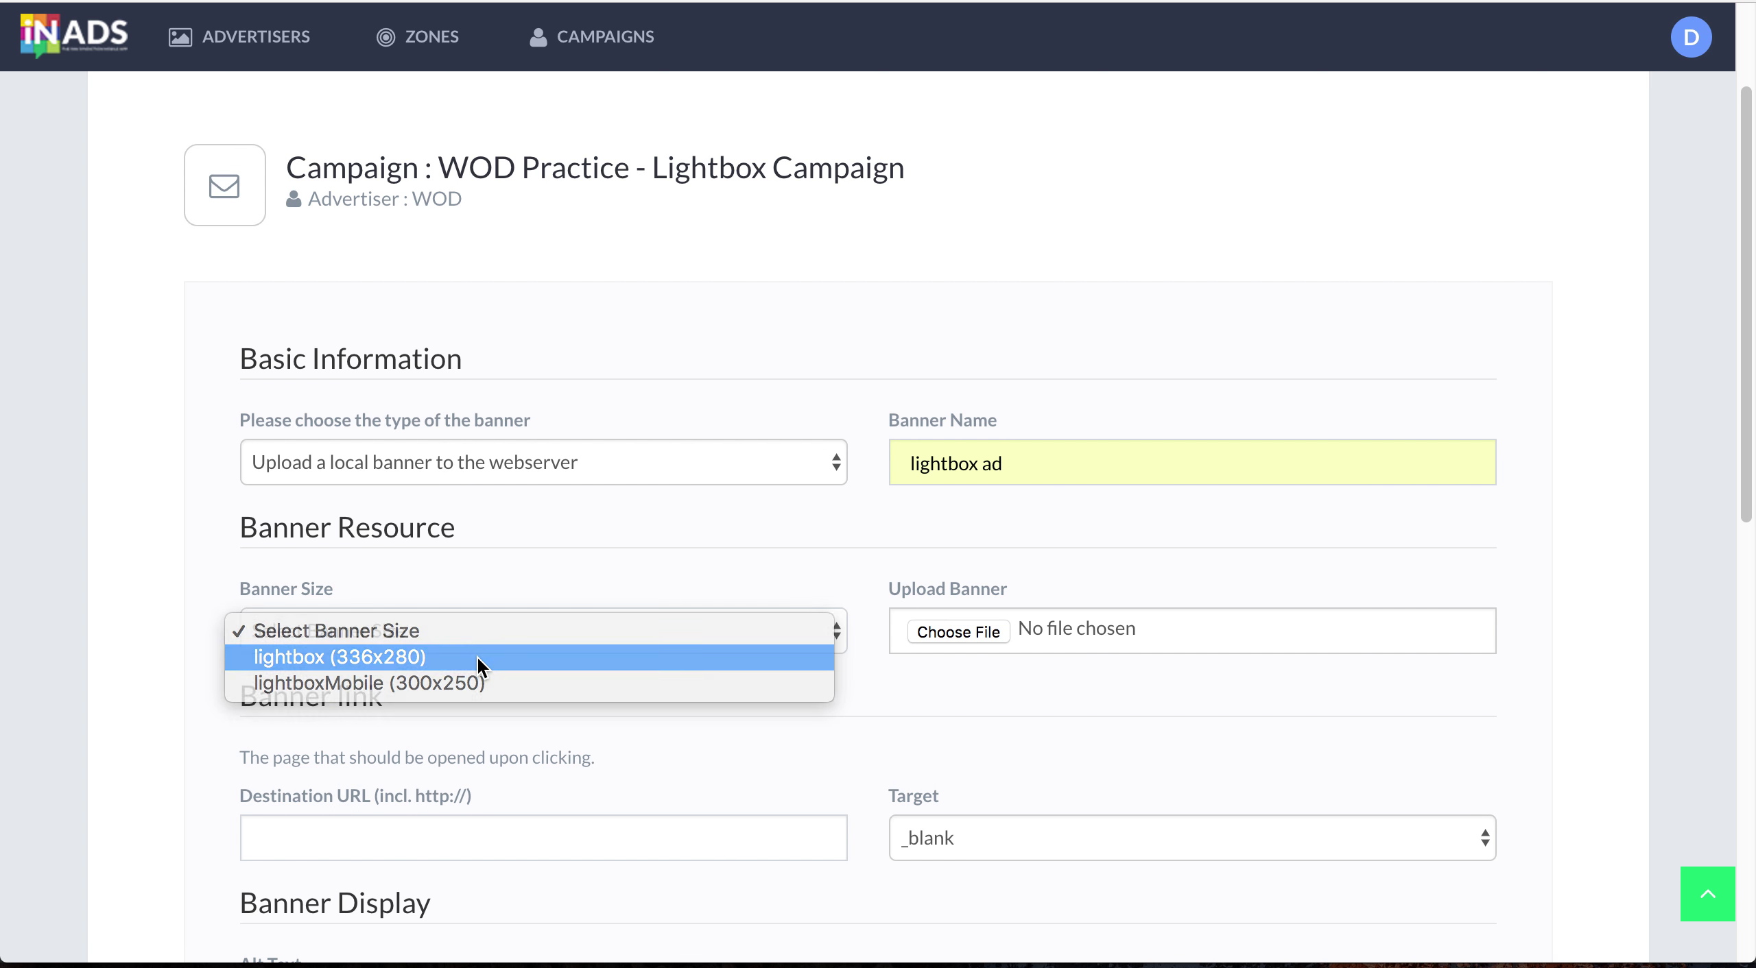
click(947, 632)
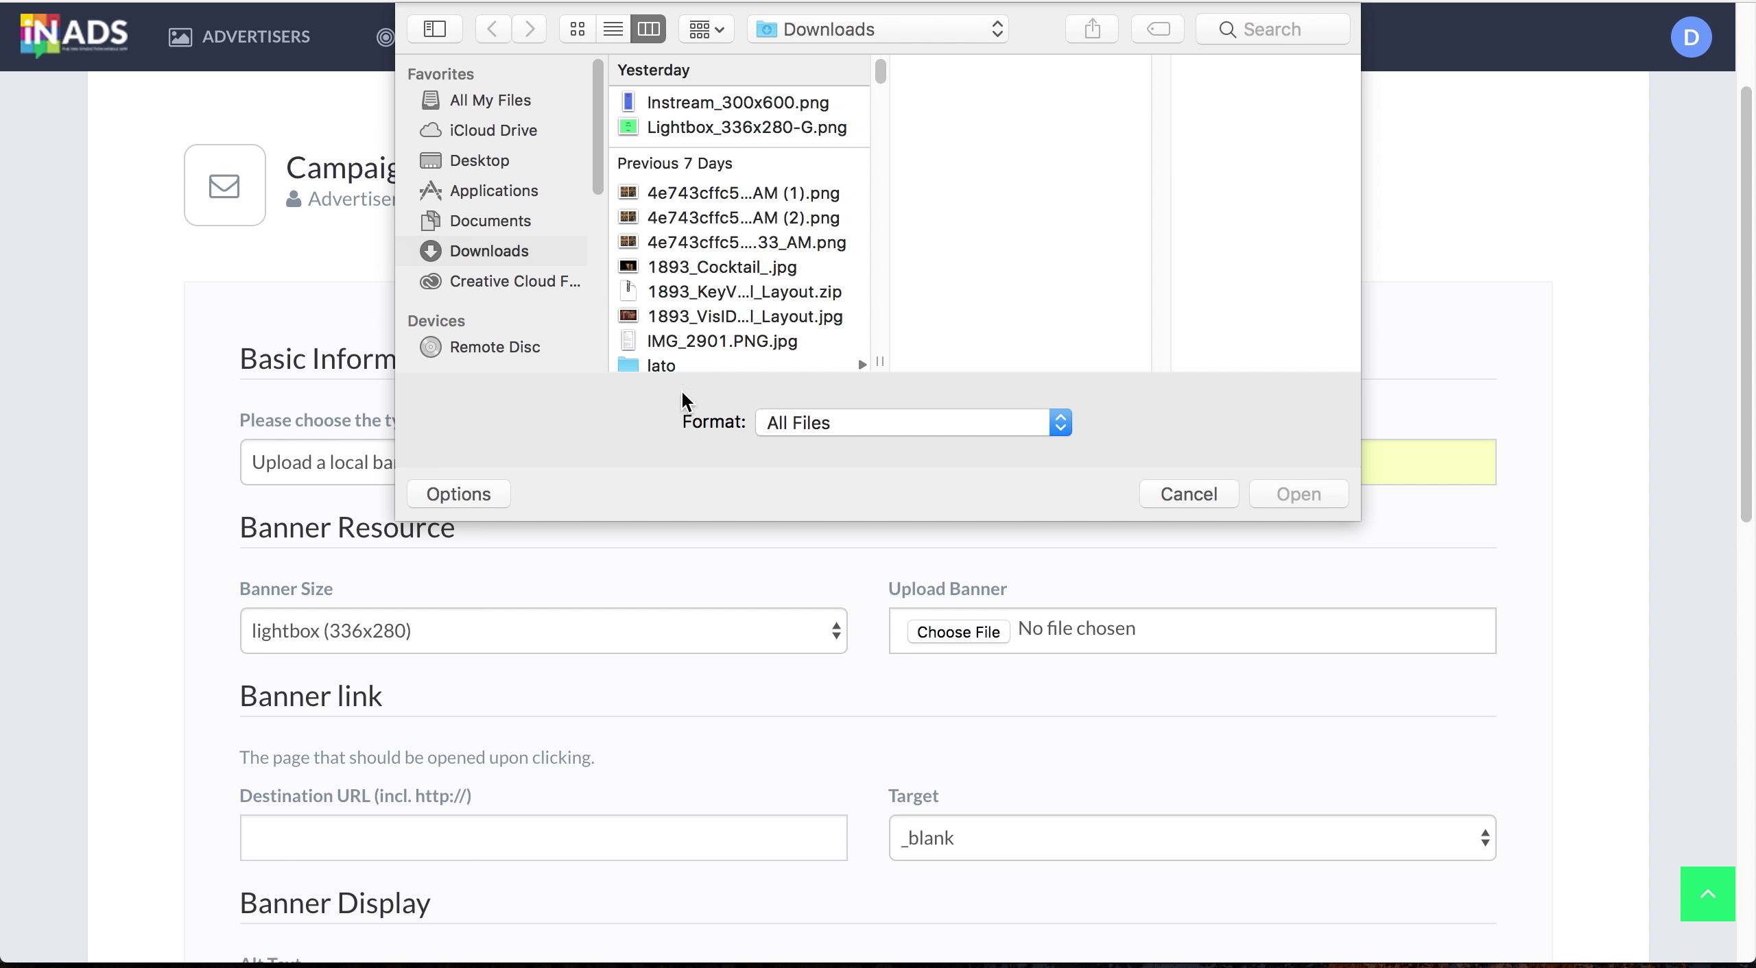
click(674, 120)
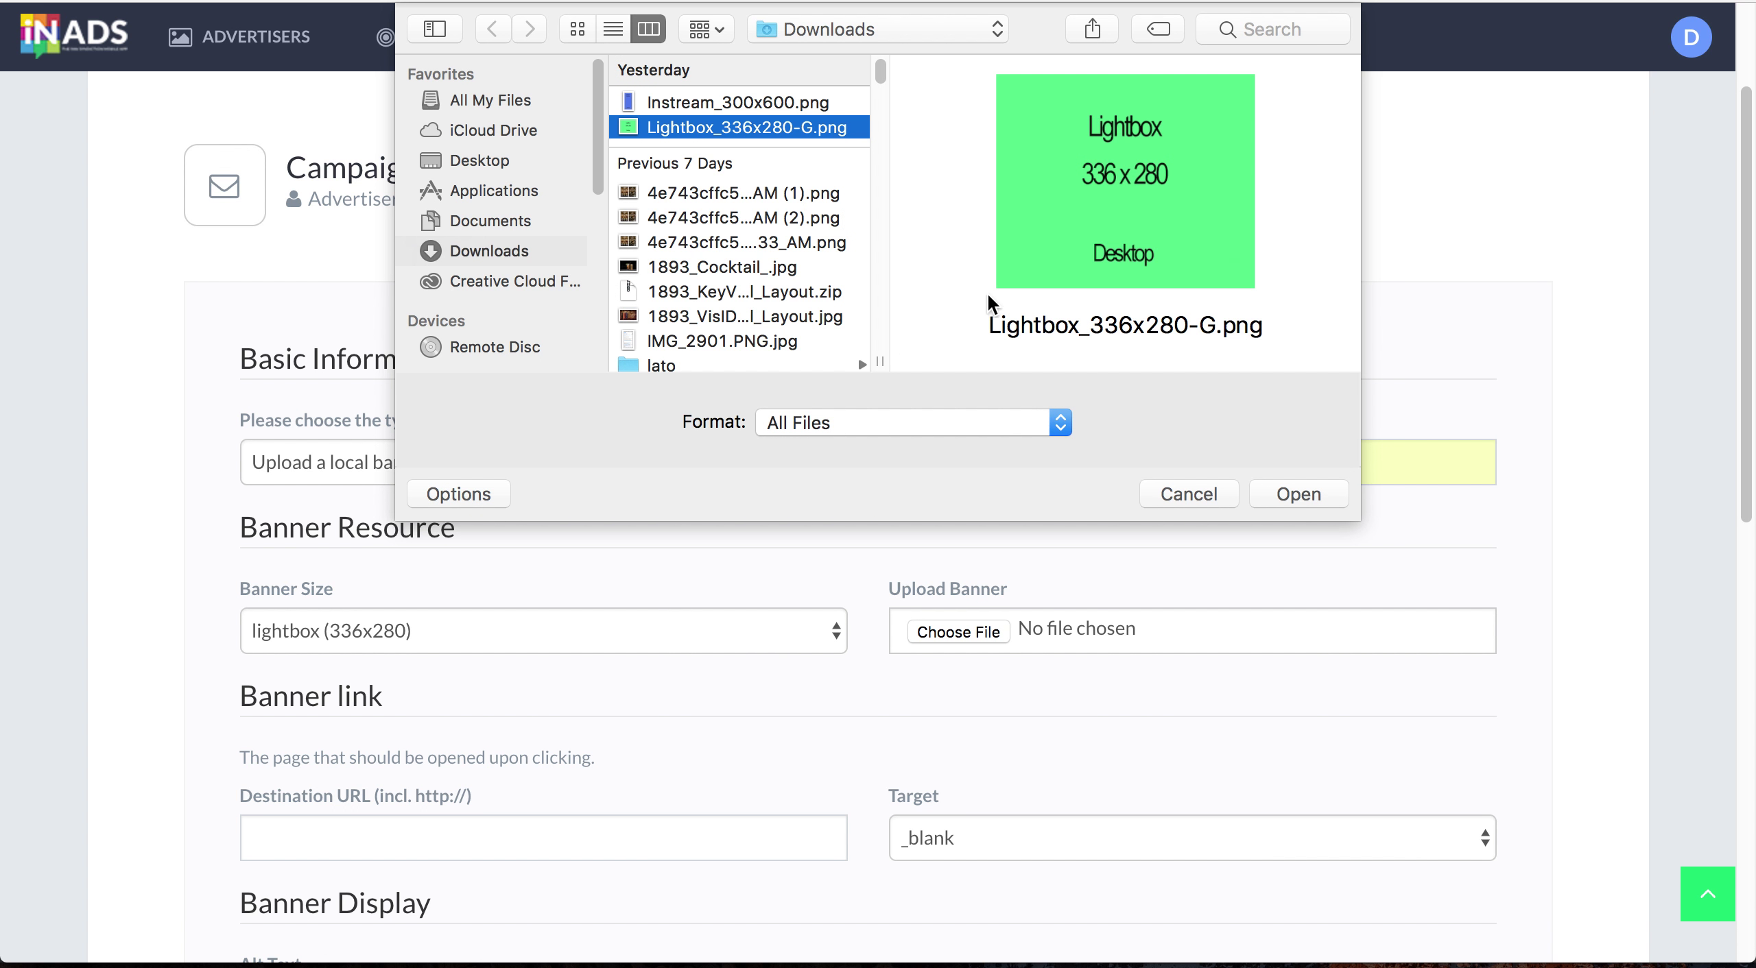
click(1290, 495)
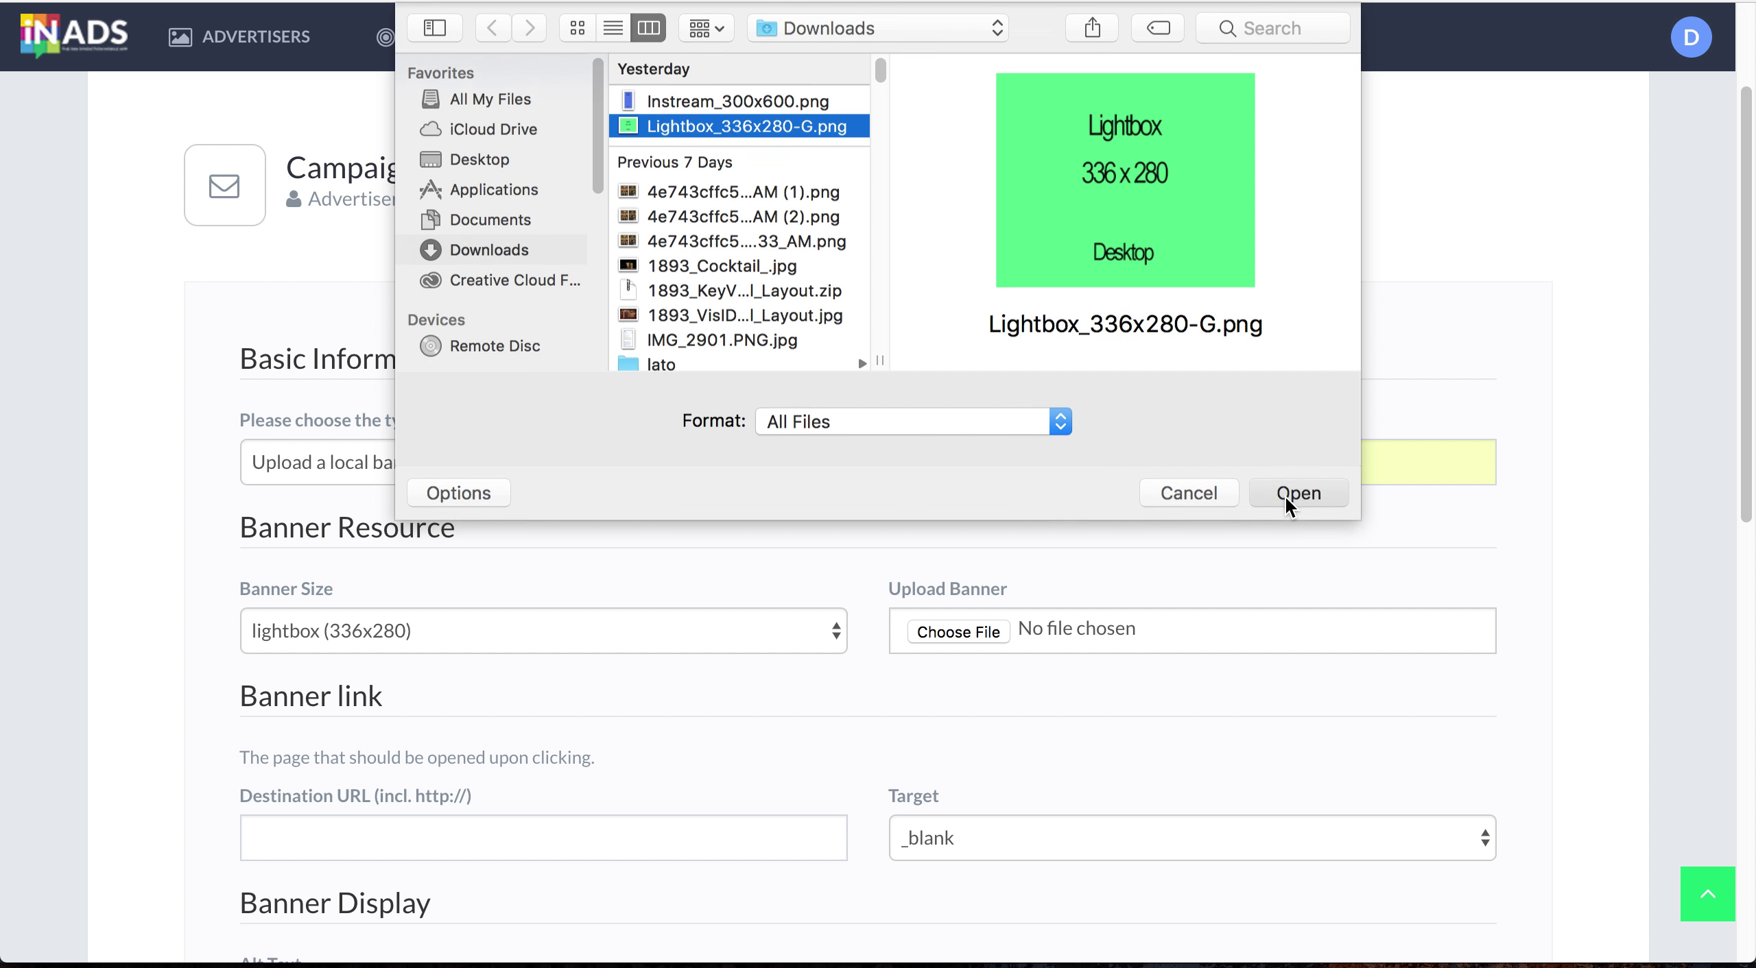
scroll(1090, 740, down, 4)
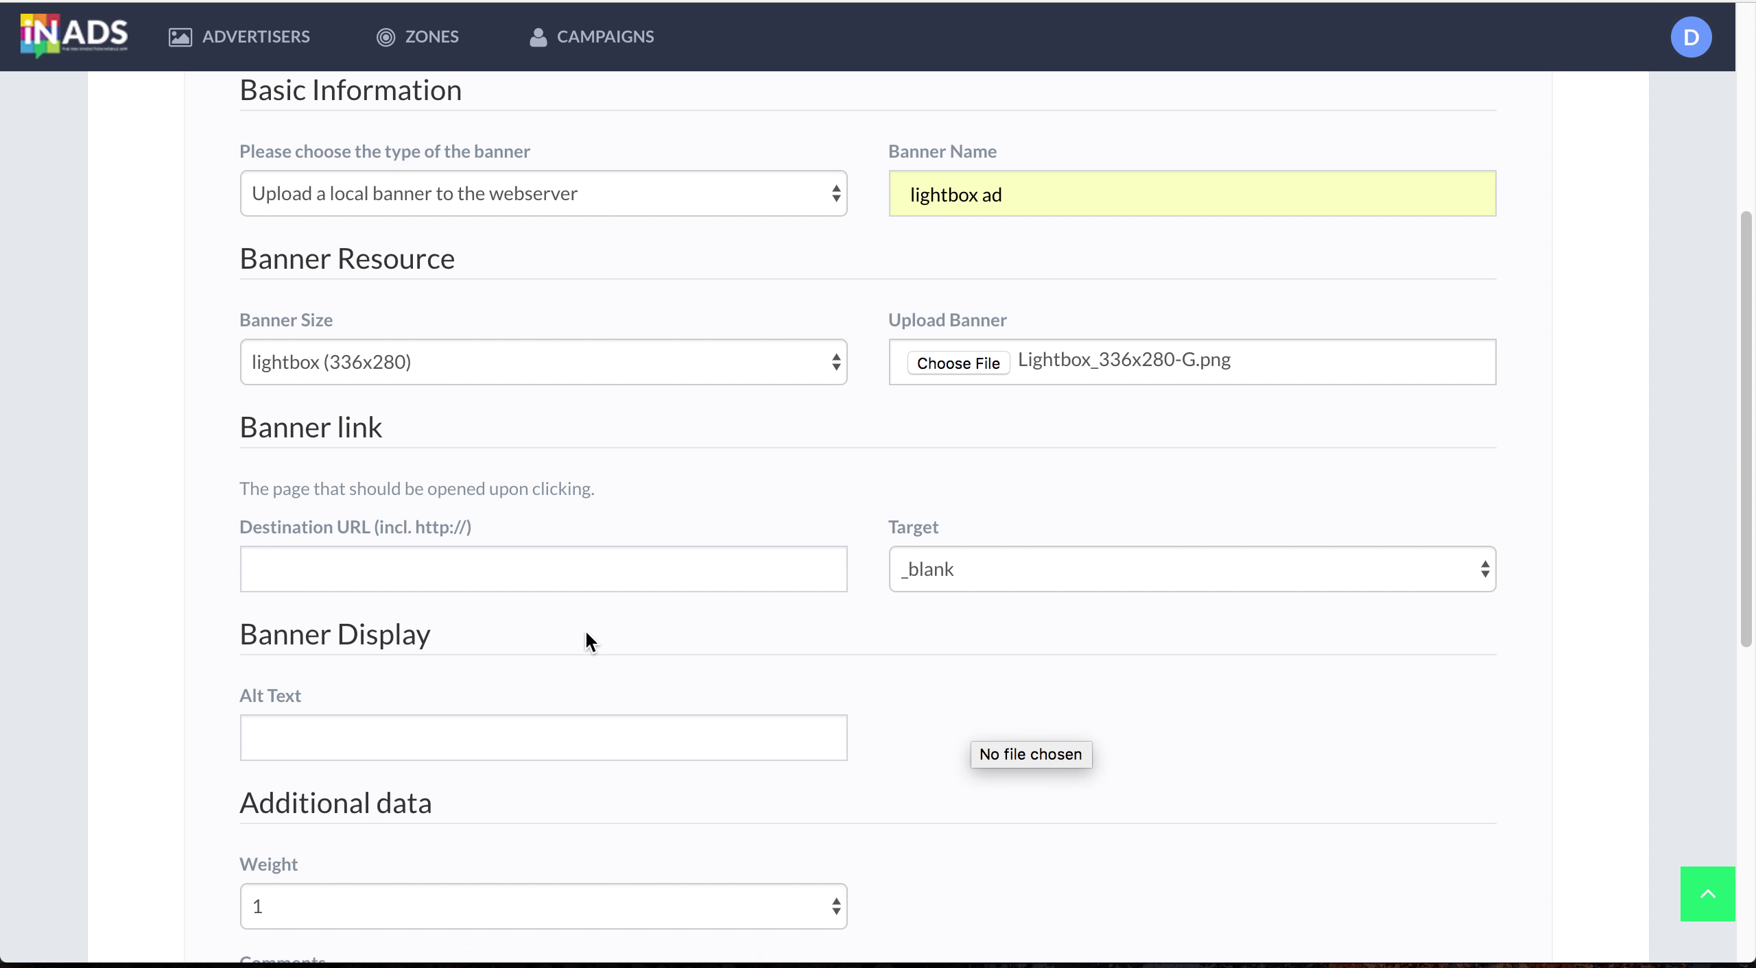
click(335, 564)
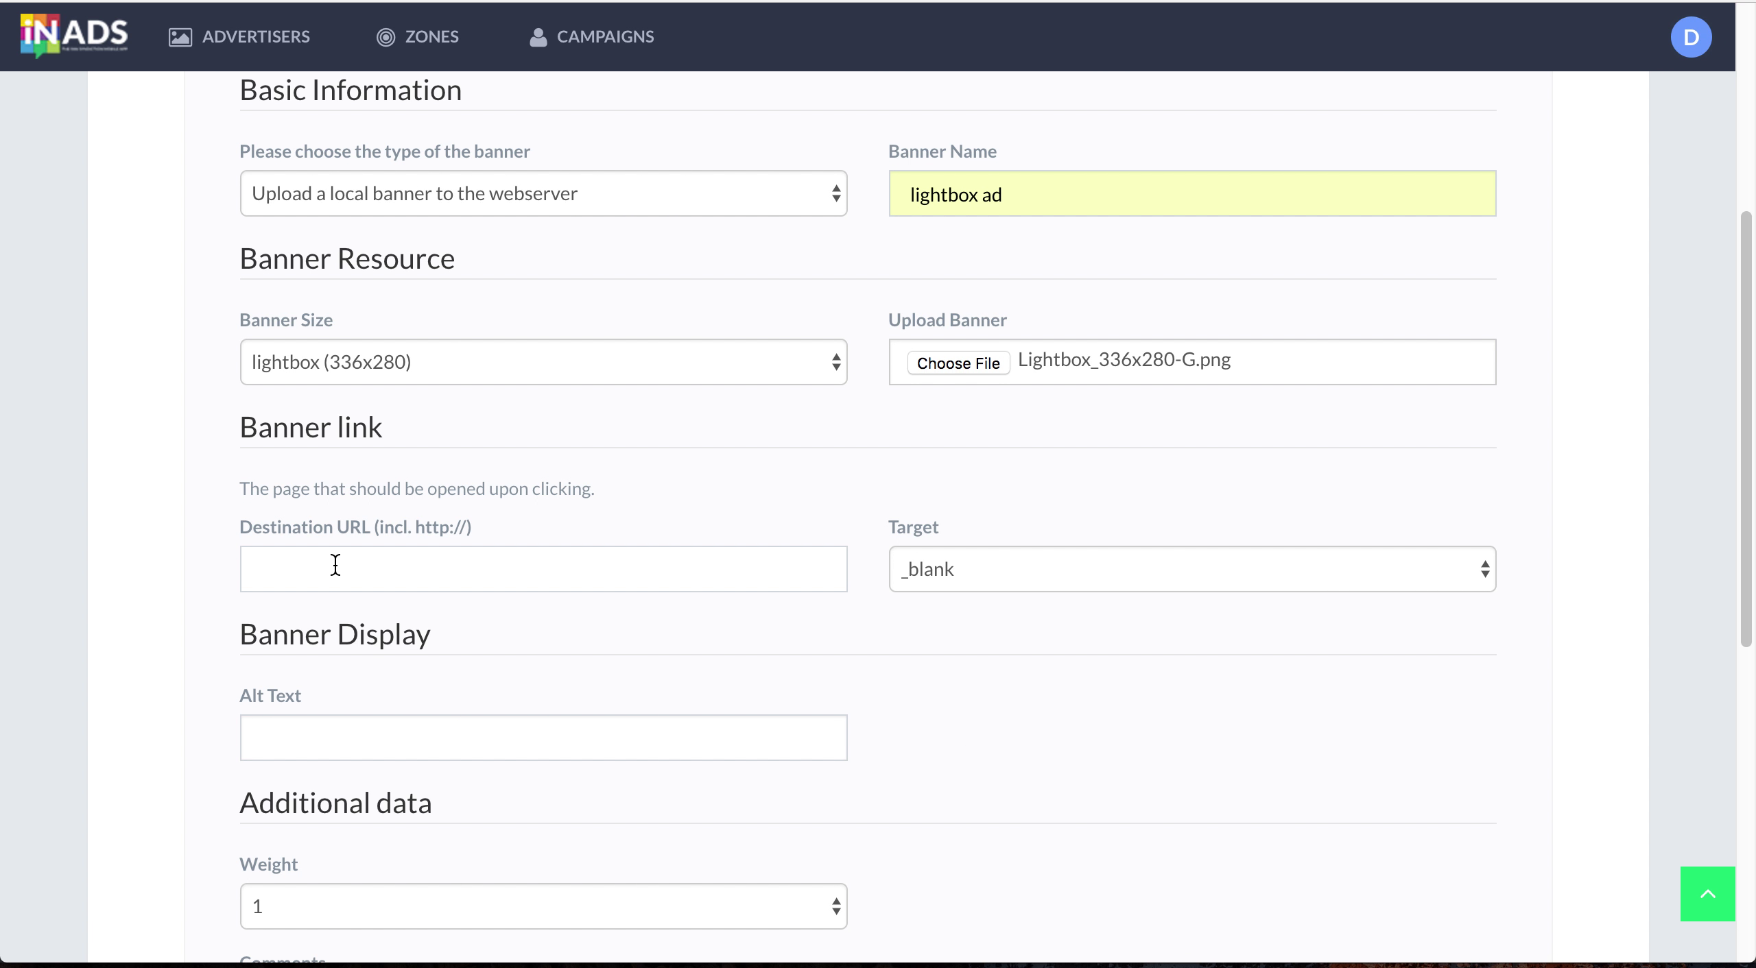
text(h)
click(343, 615)
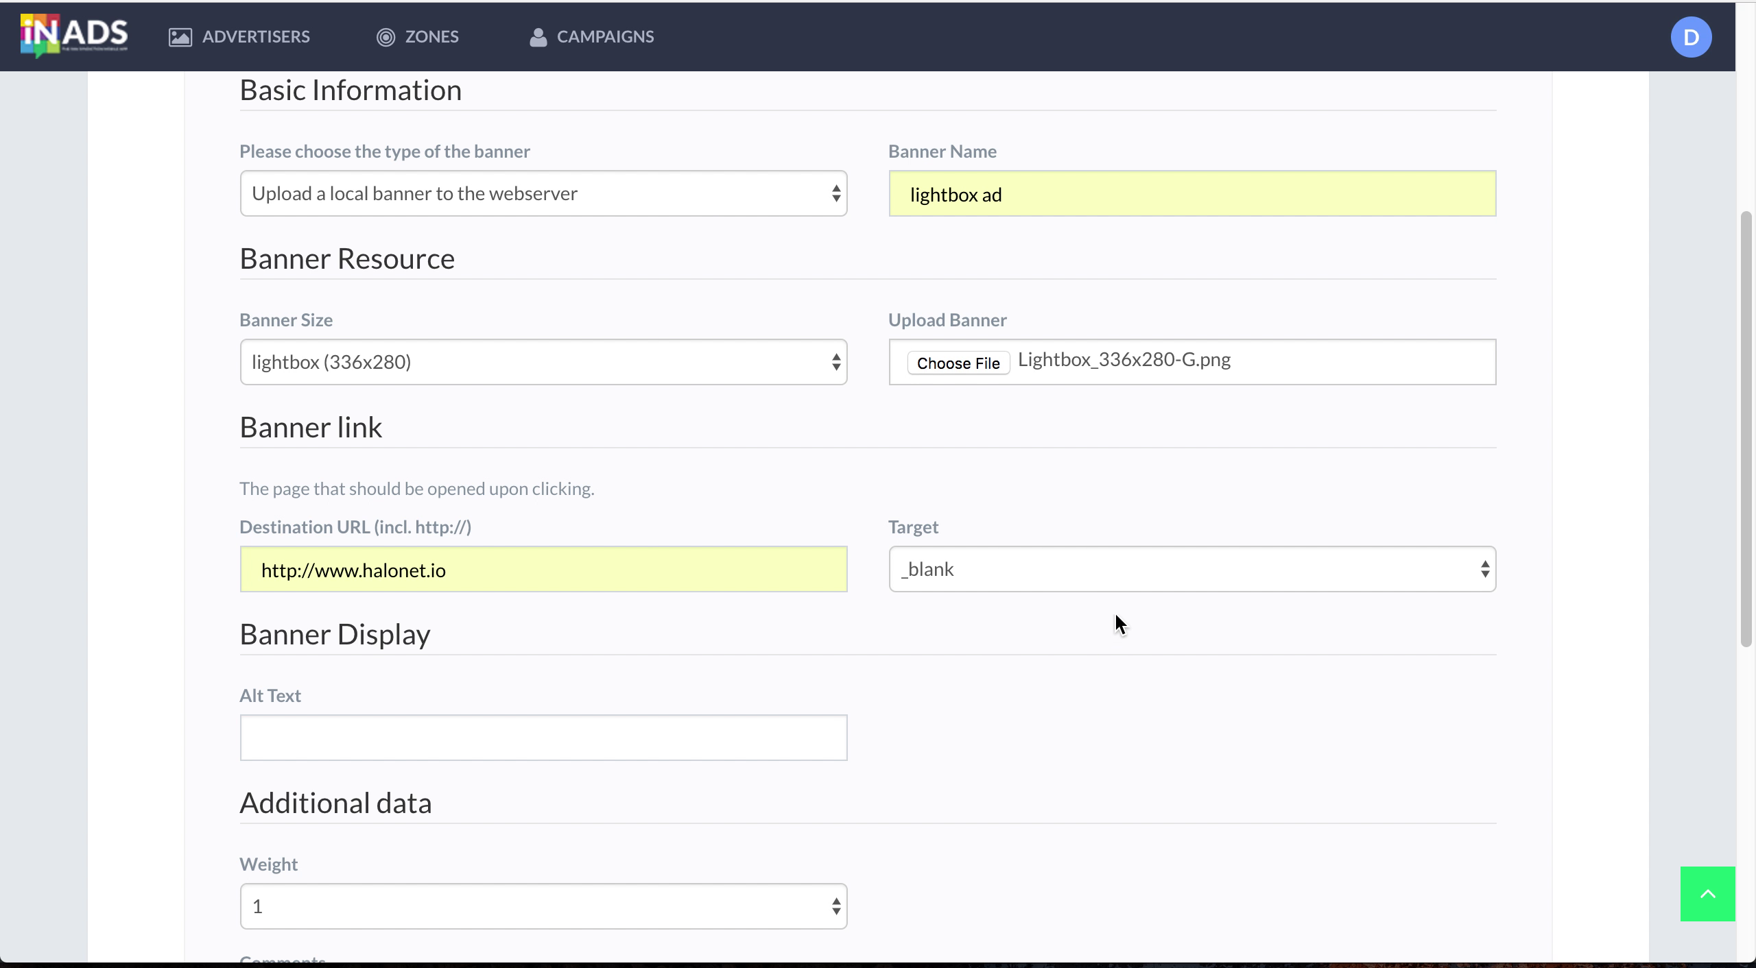
click(1102, 578)
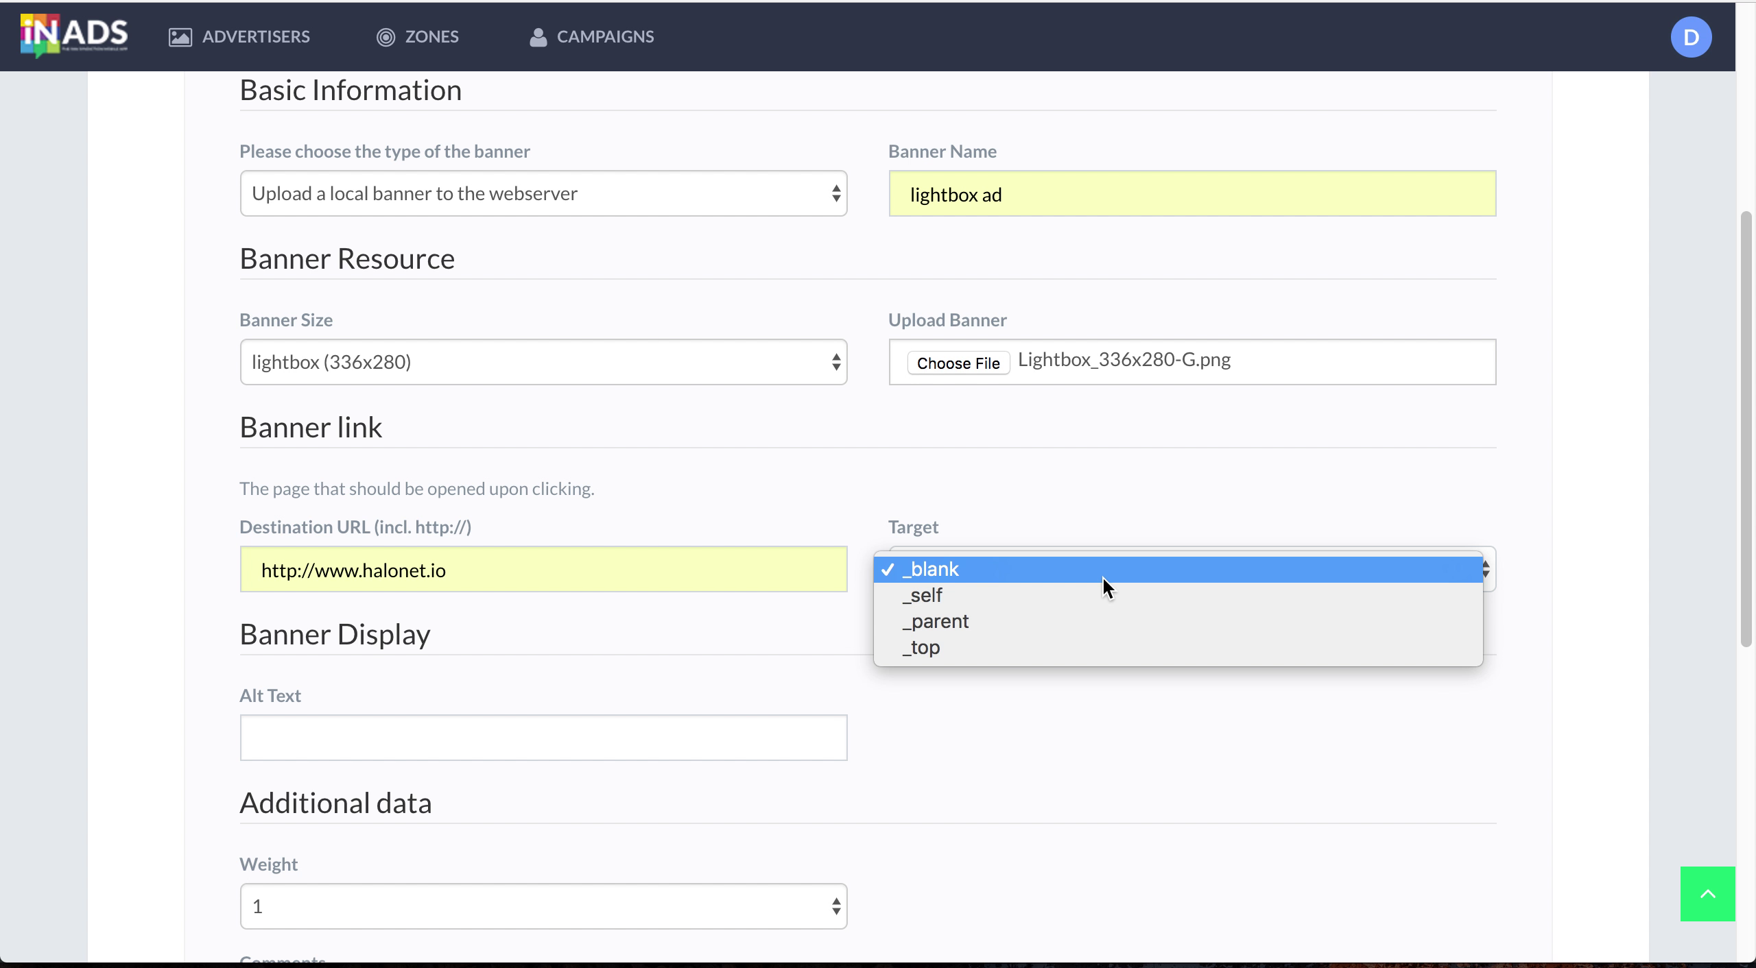
click(1103, 576)
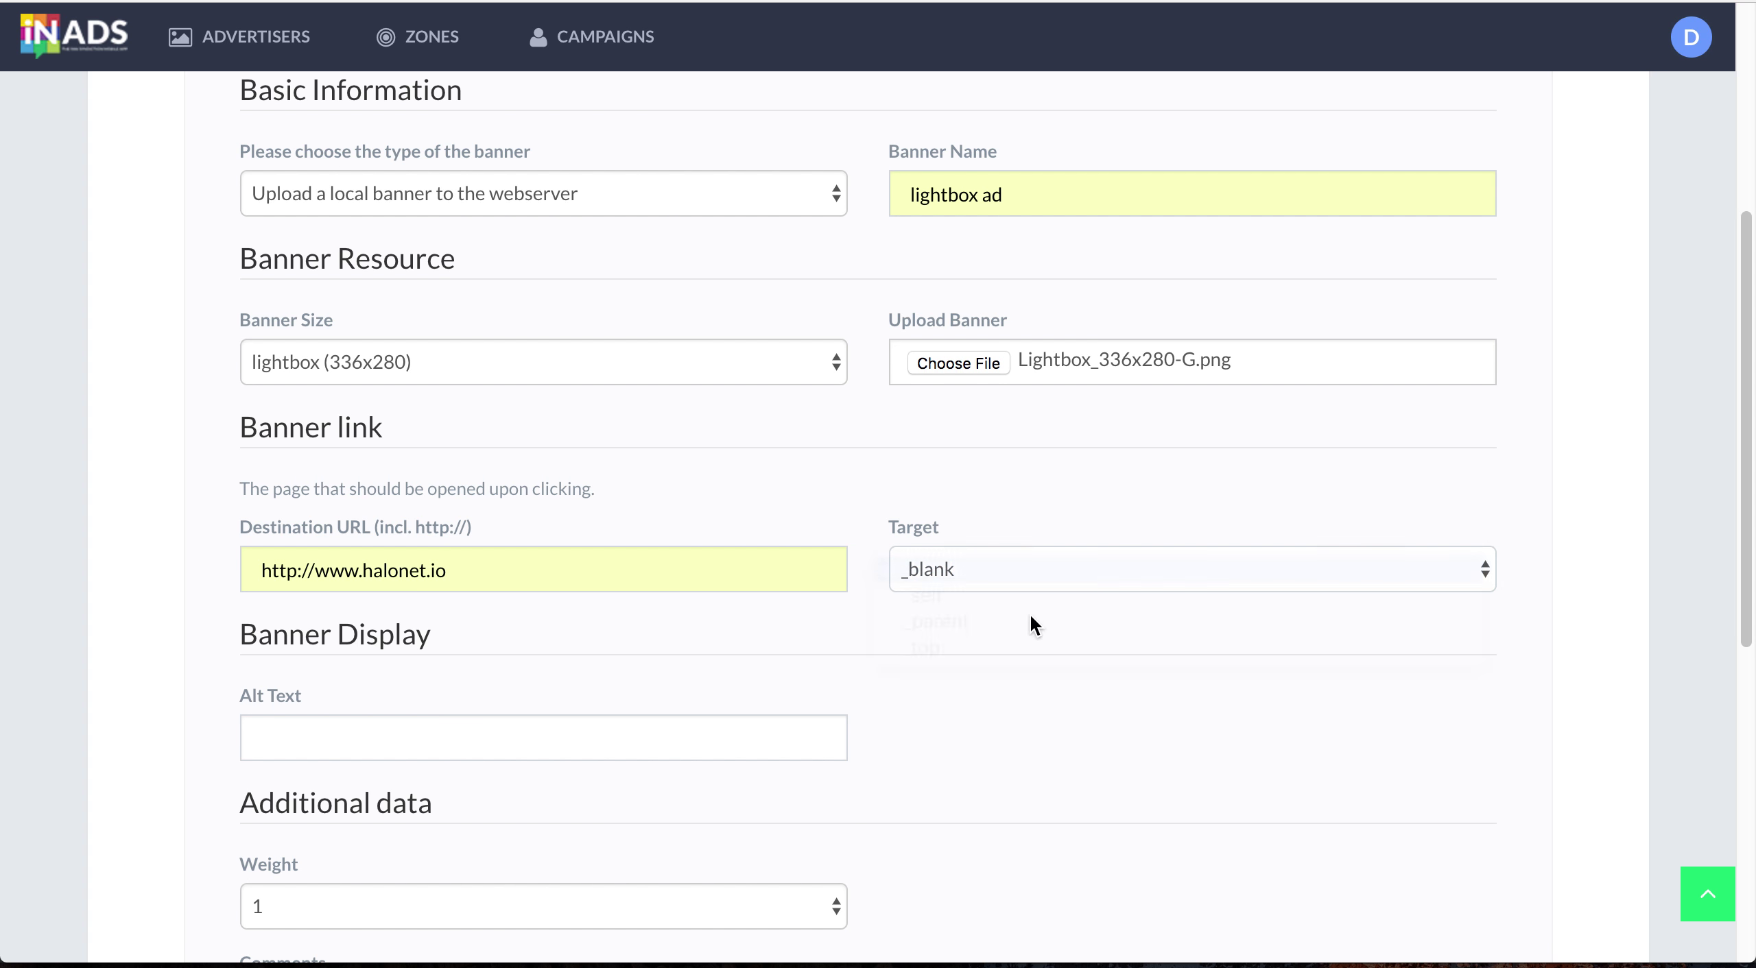
Step: Enter "lighbox ad" as the banner's alt text
click(398, 741)
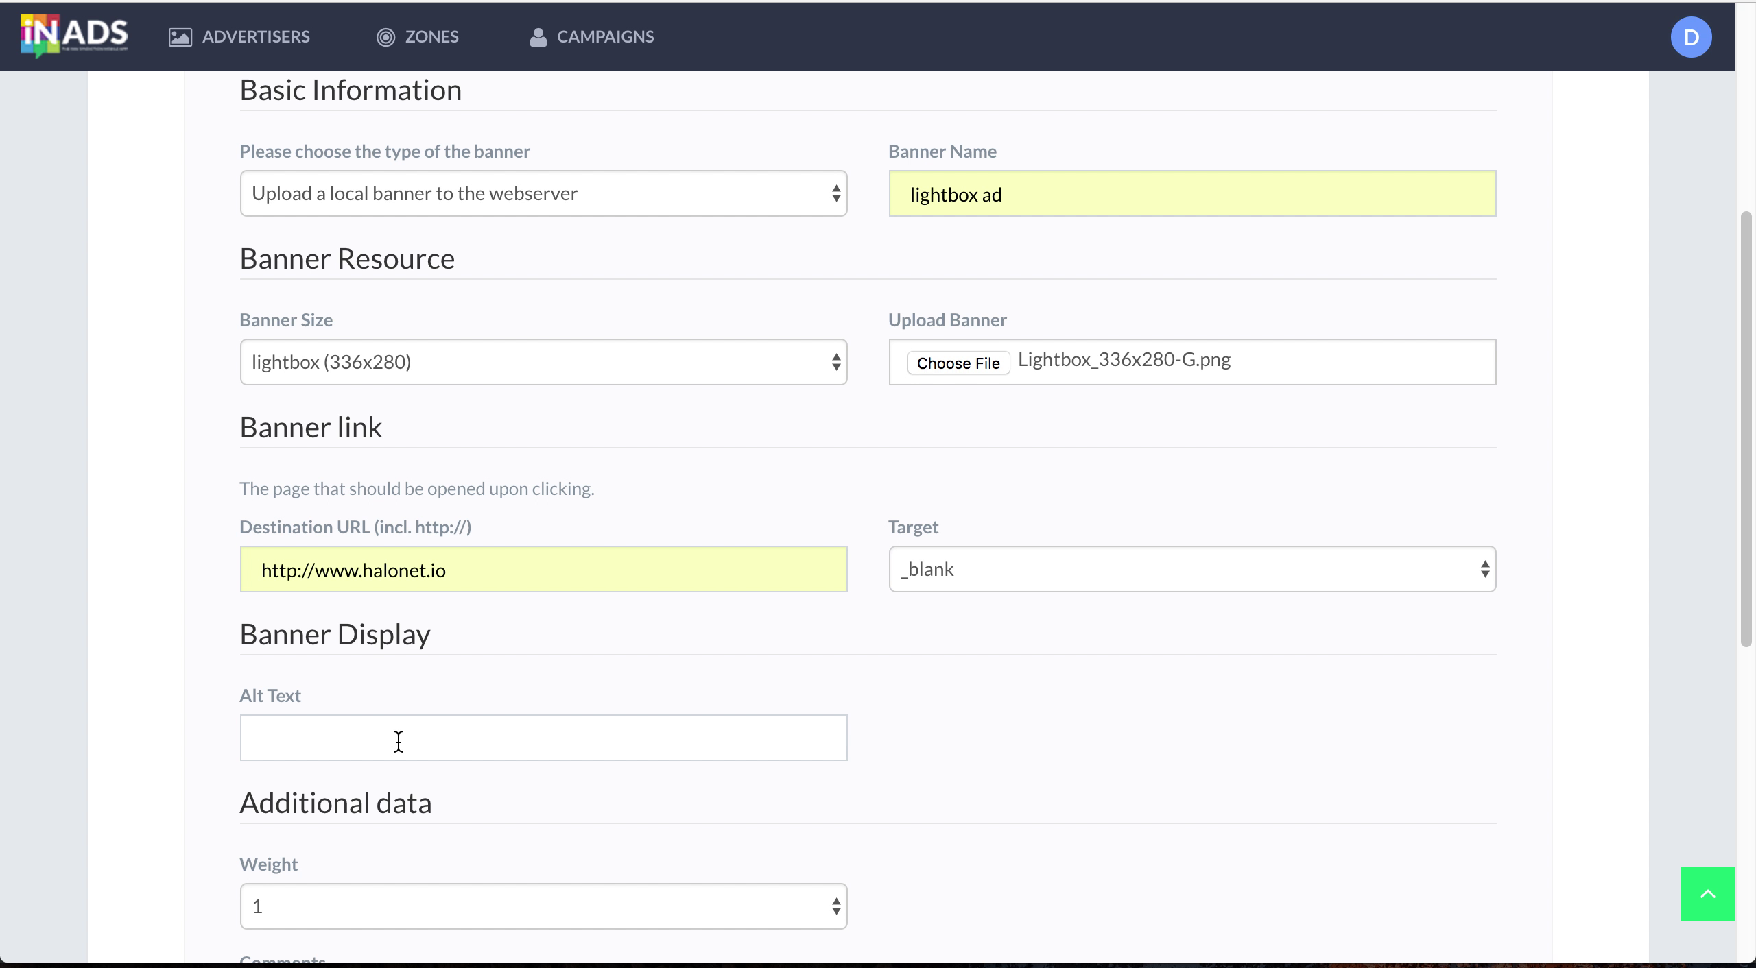
text(lighbox ad)
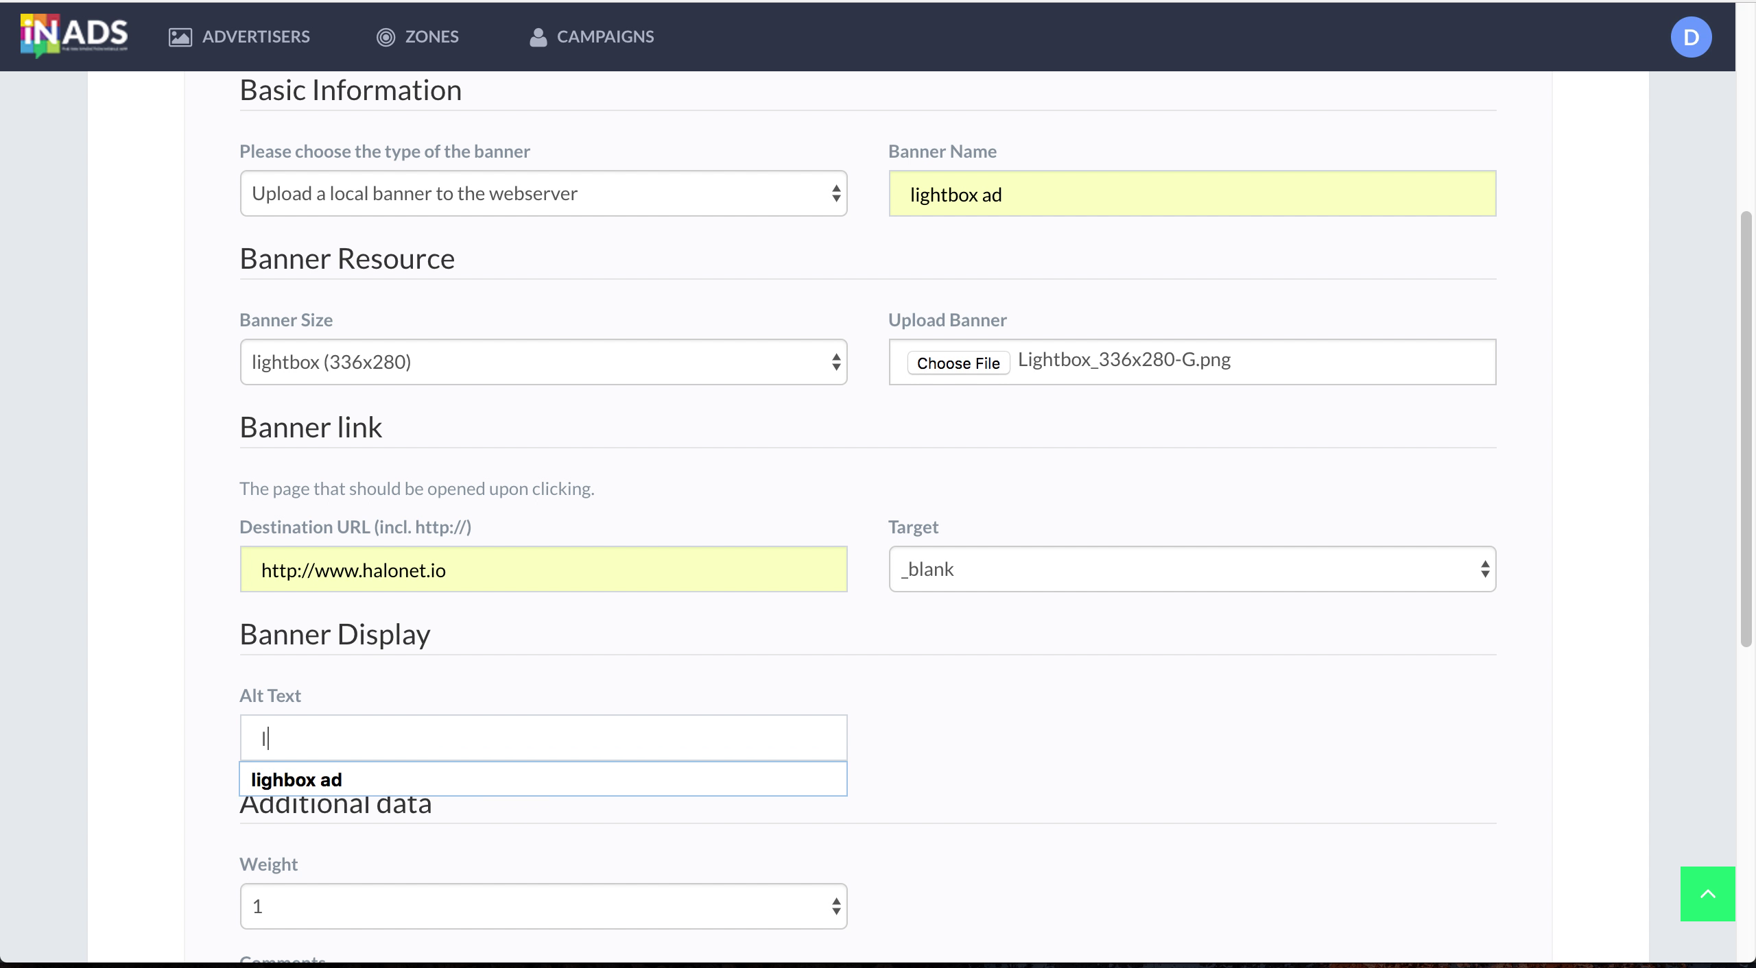
click(361, 780)
Step: Set the banner's weight to 5, leave the comments empty and submit the new banner
scroll(909, 789, down, 3)
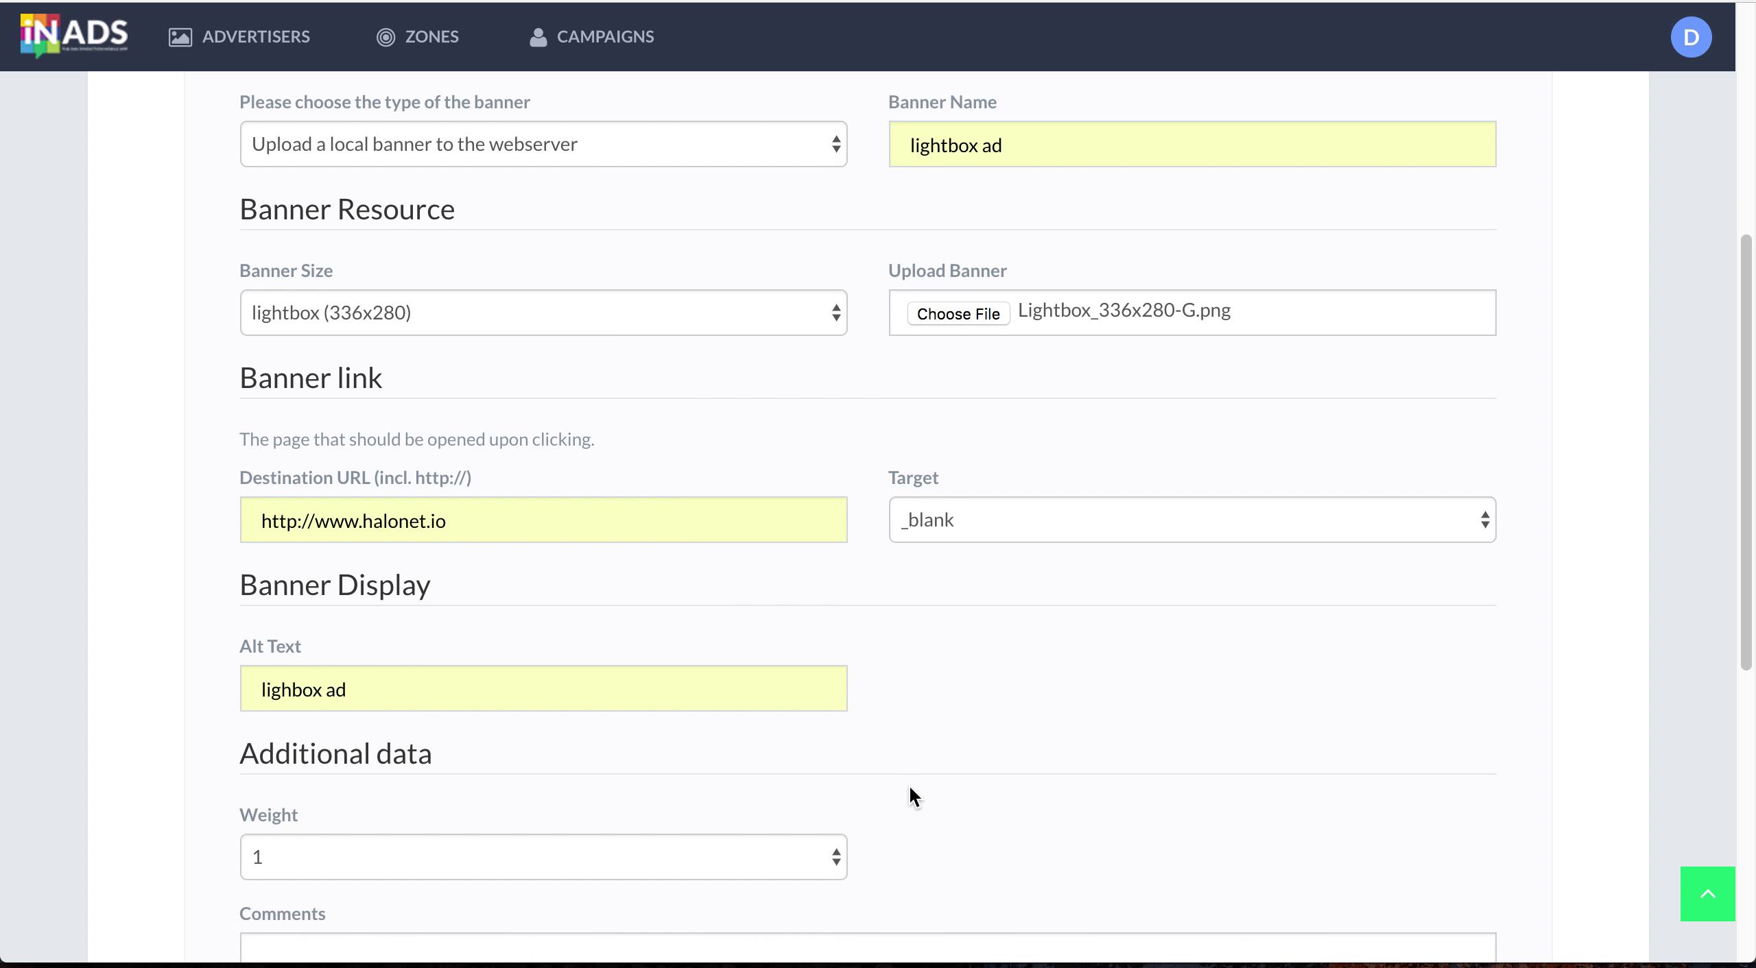
scroll(909, 794, down, 5)
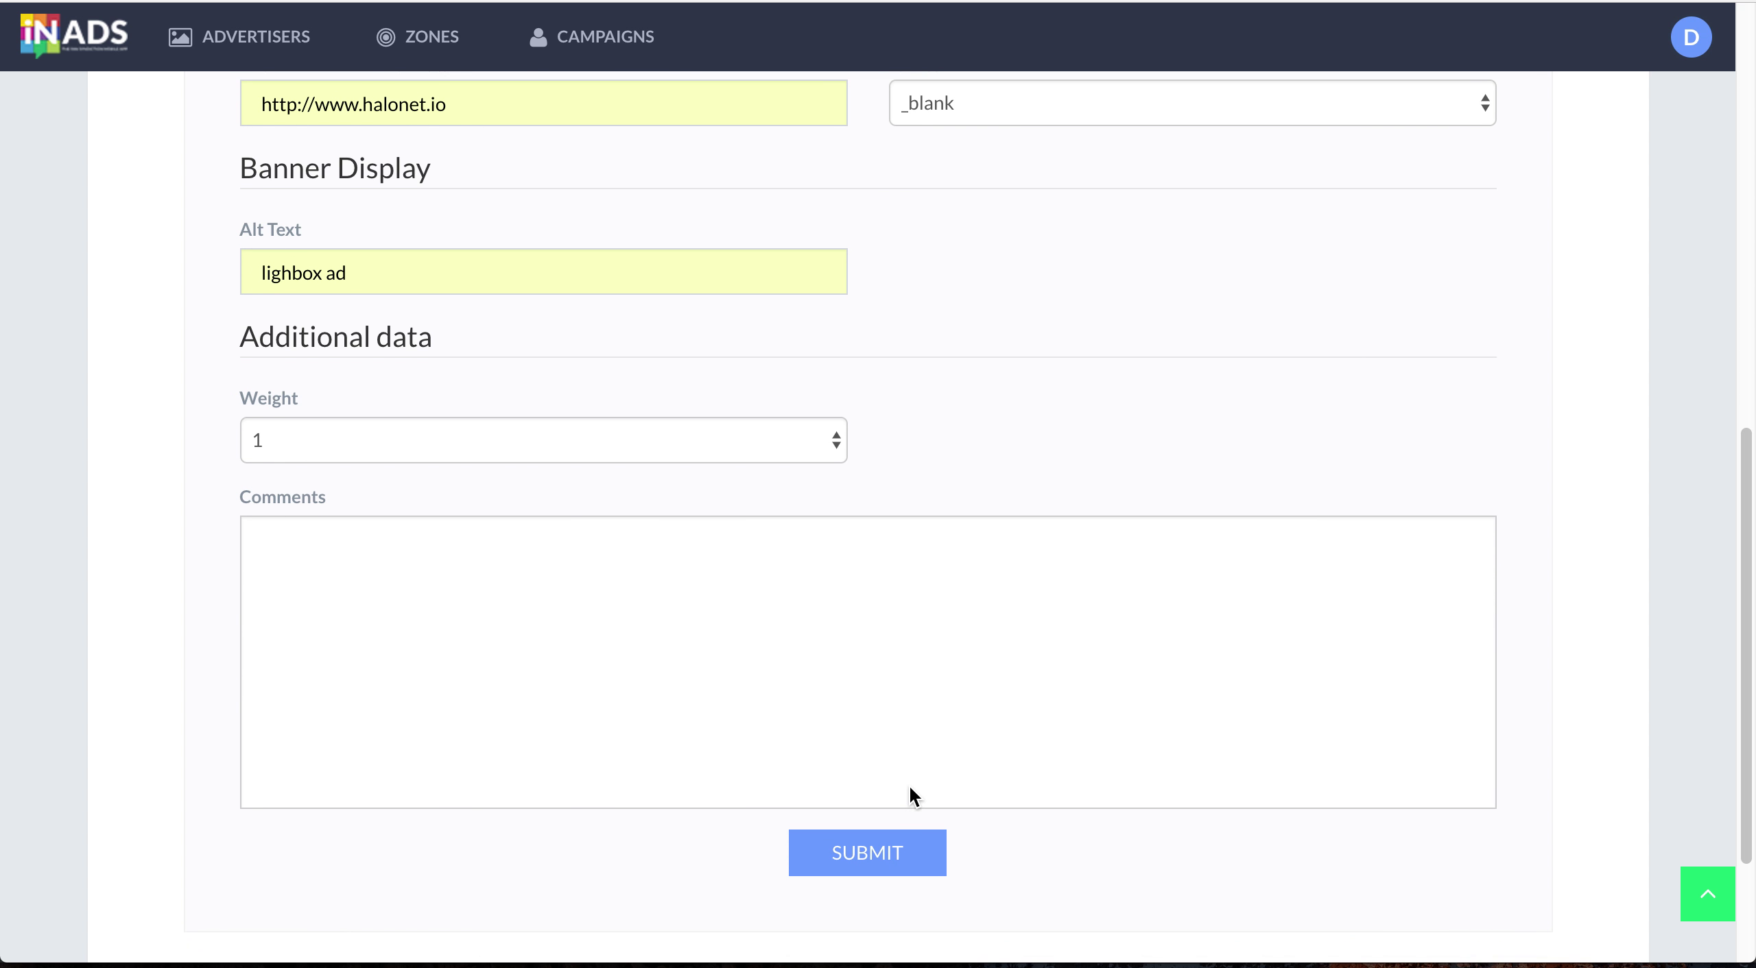
scroll(995, 427, up, 2)
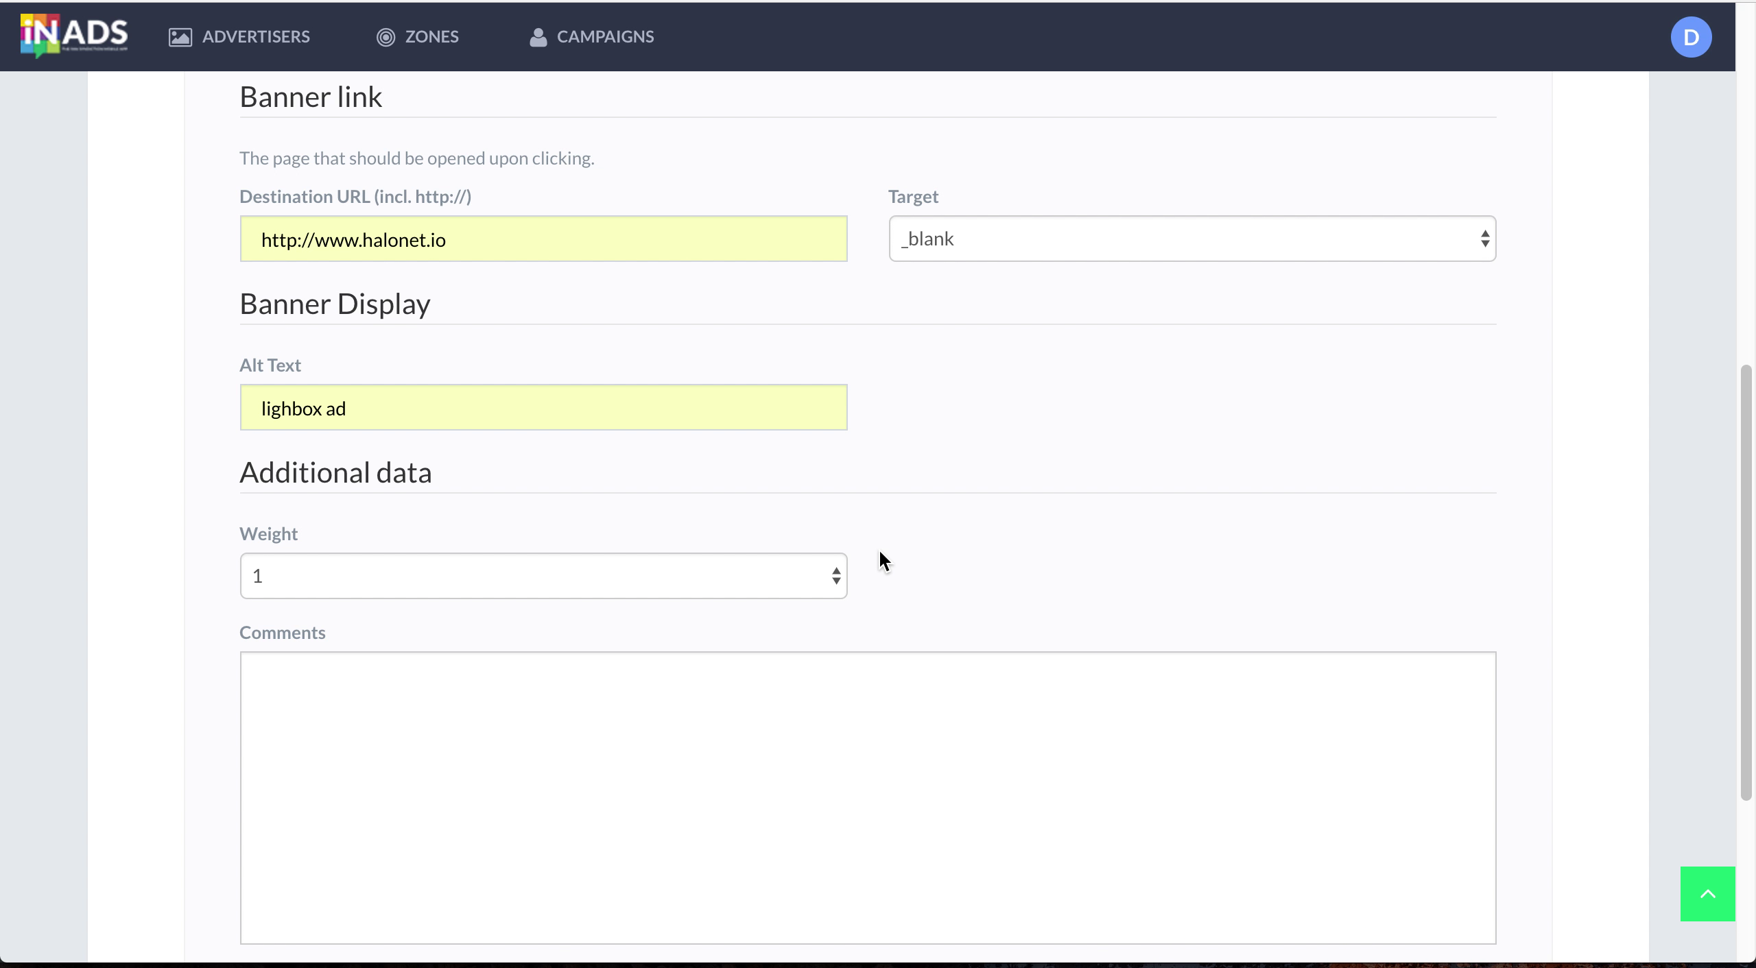
click(837, 575)
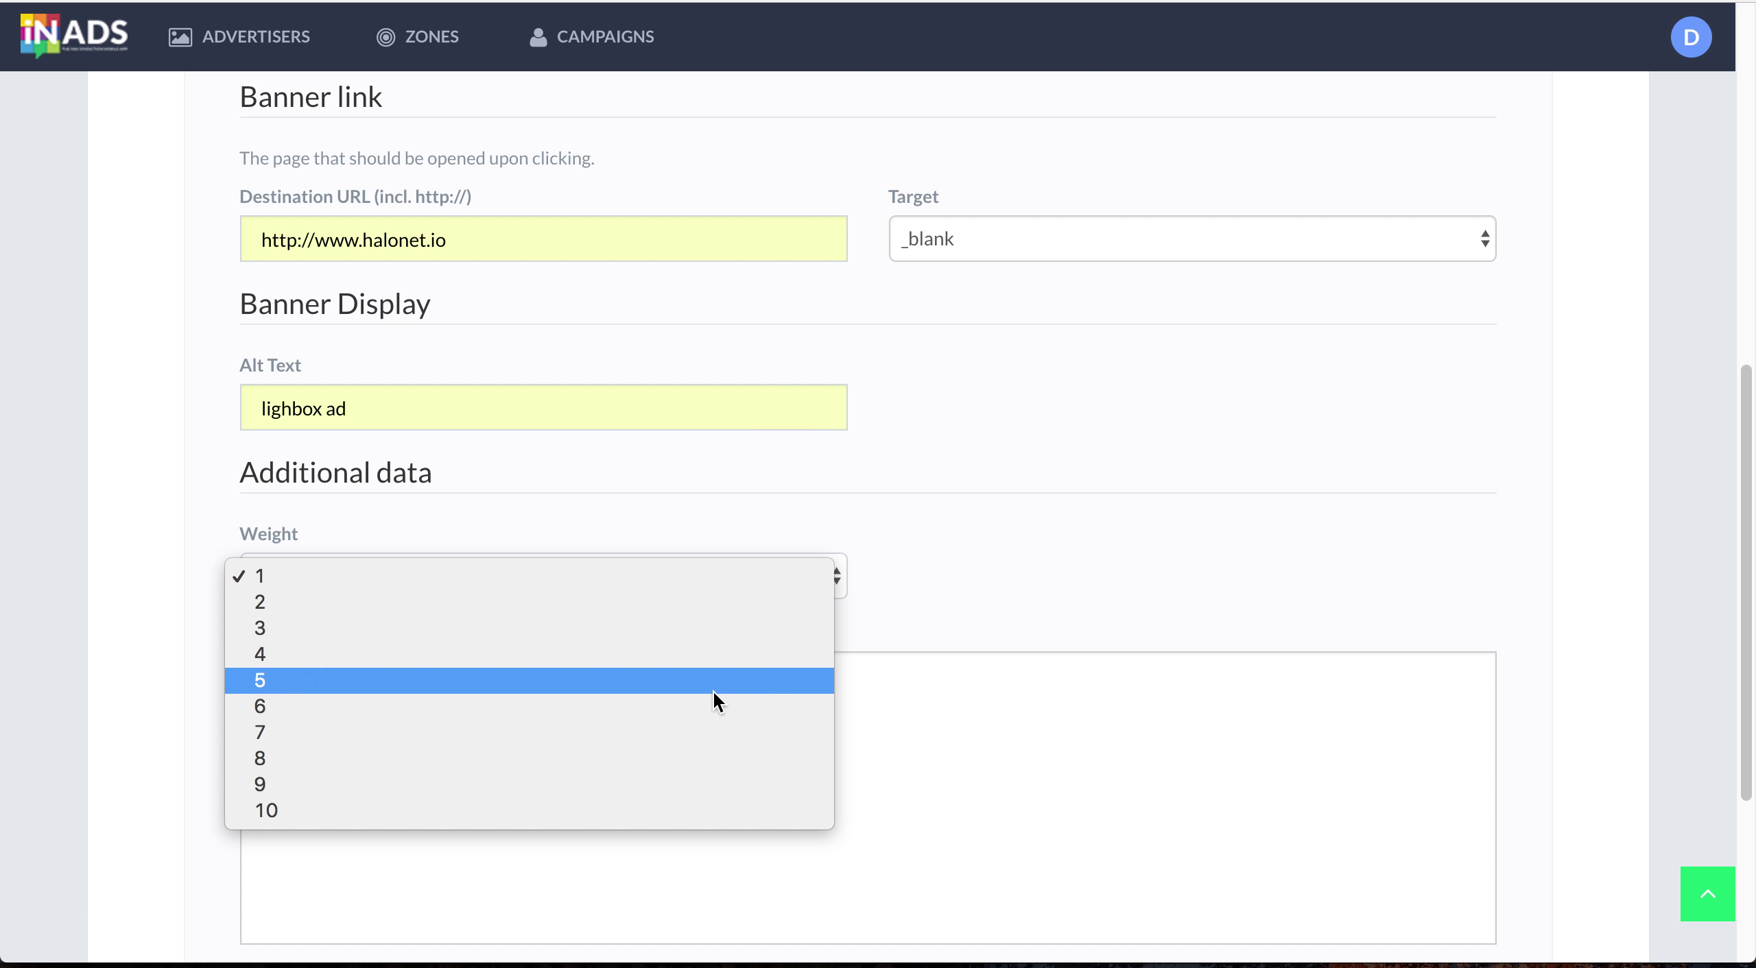
click(557, 685)
scroll(705, 744, down, 5)
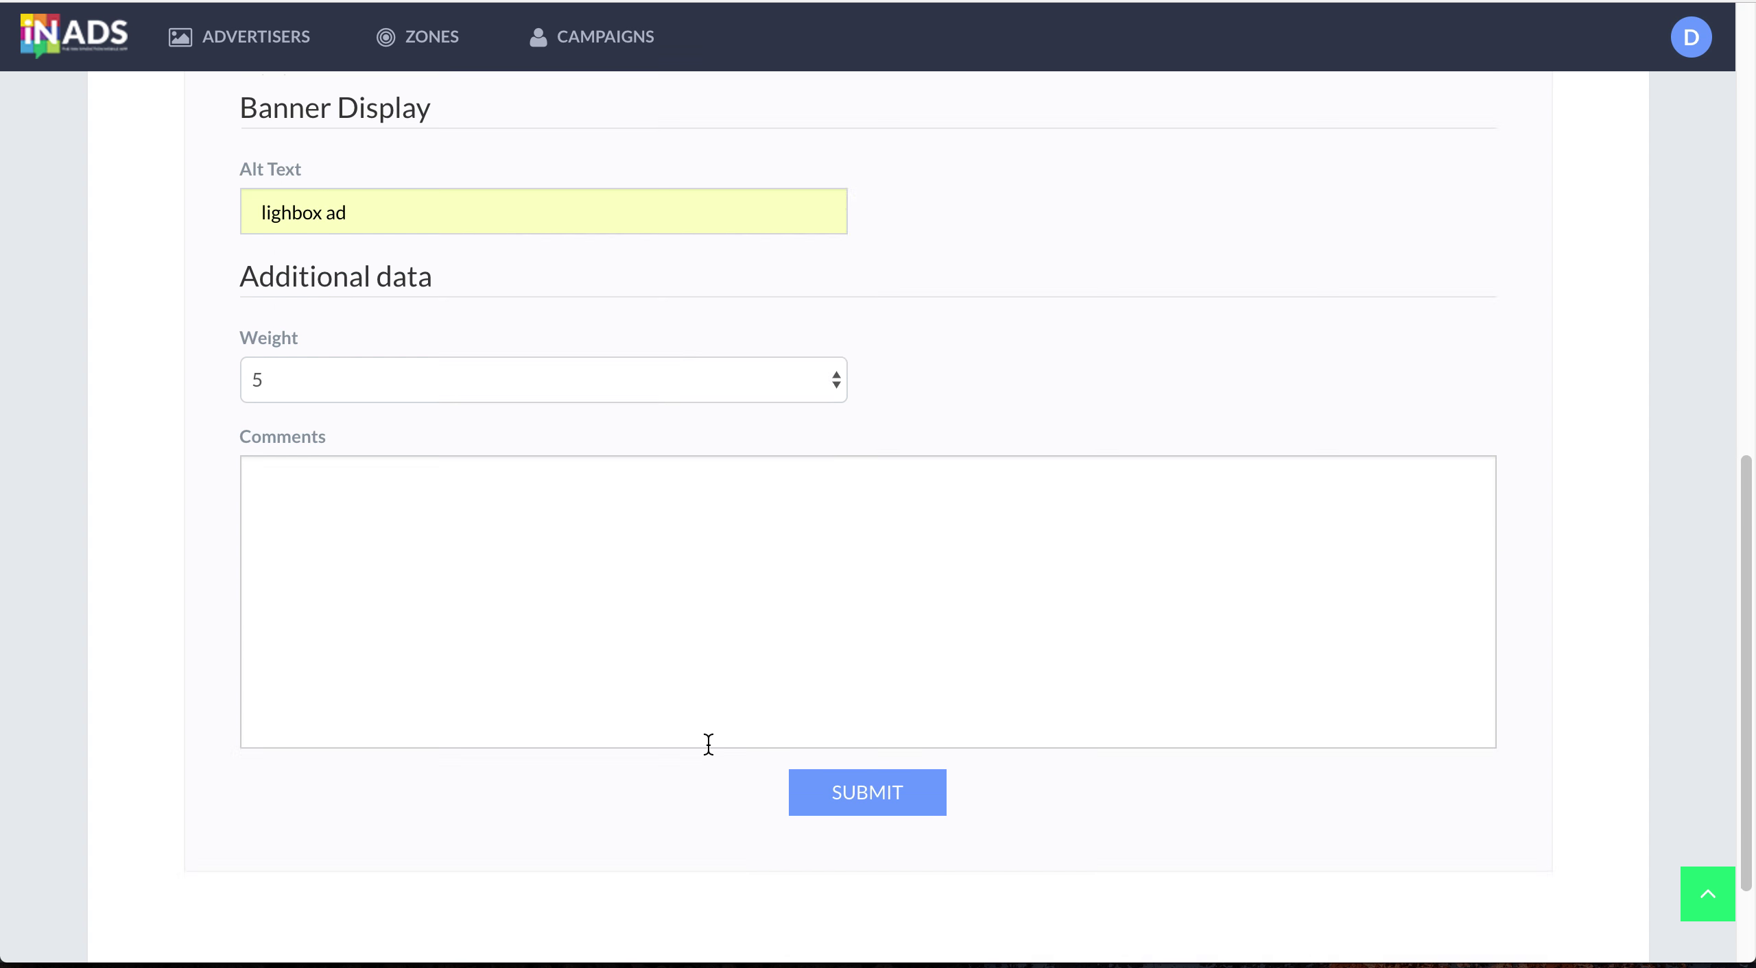
click(860, 710)
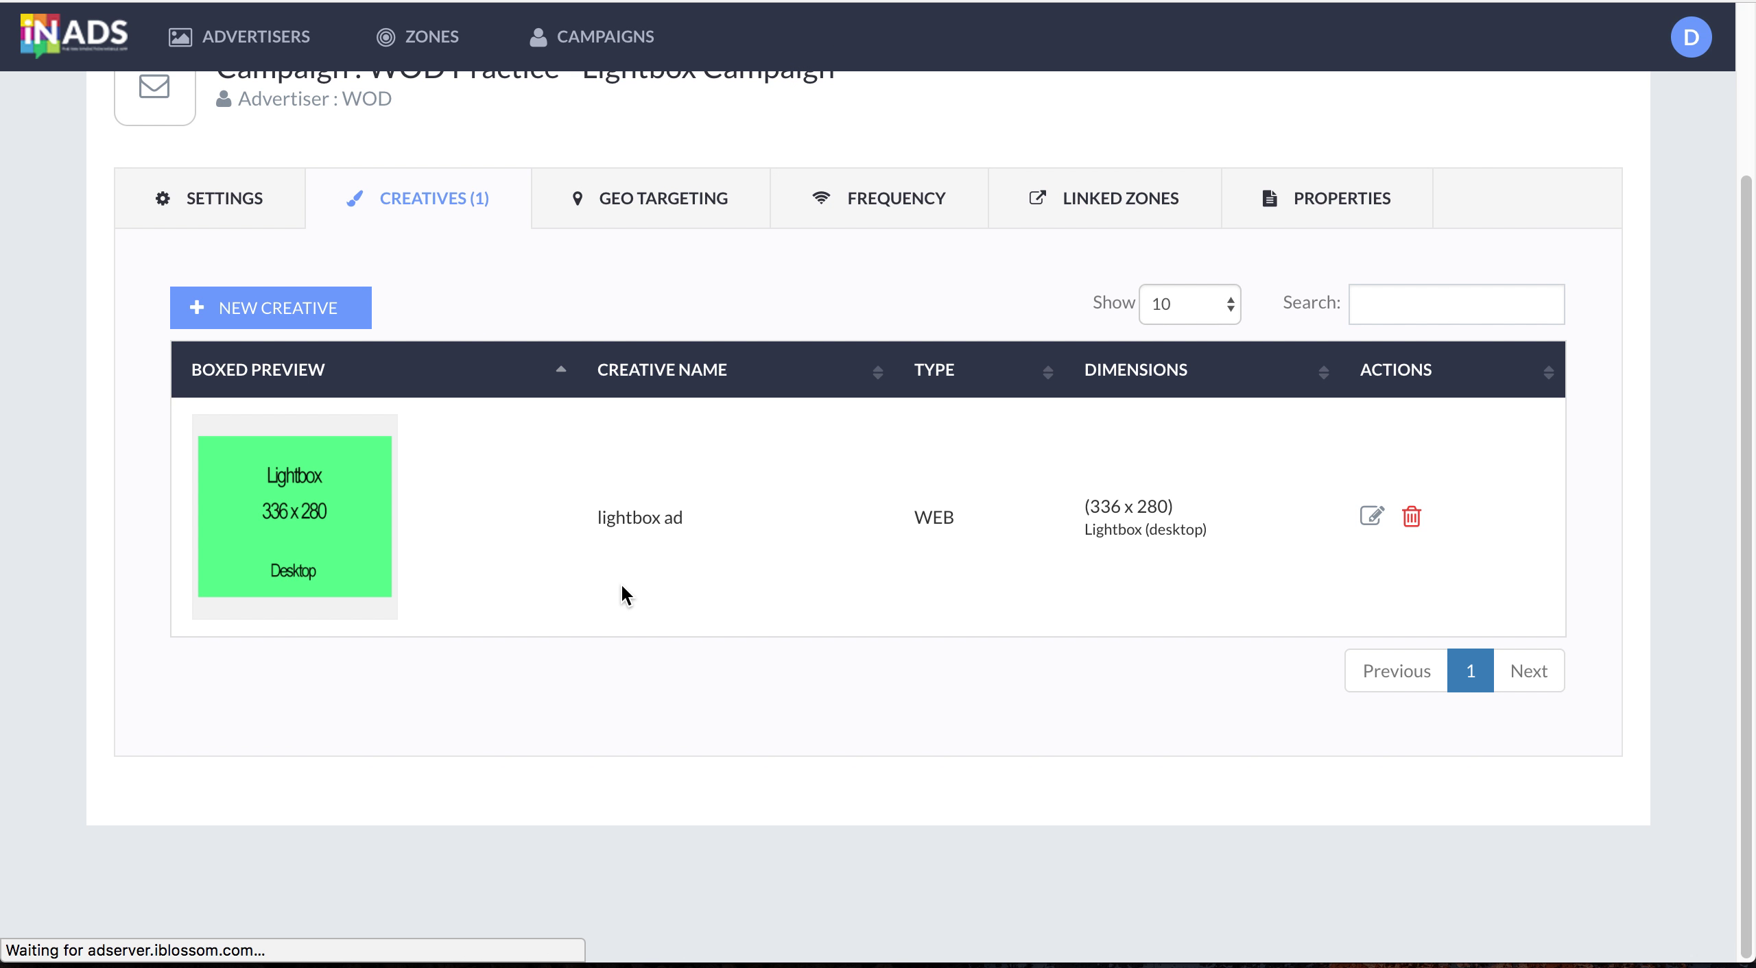
Step: Review the lightbox campaign's creative list, frequency, geo targeting and general settings through to the comments
scroll(752, 610, down, 1)
scroll(751, 611, up, 3)
scroll(752, 610, down, 1)
click(879, 343)
click(663, 338)
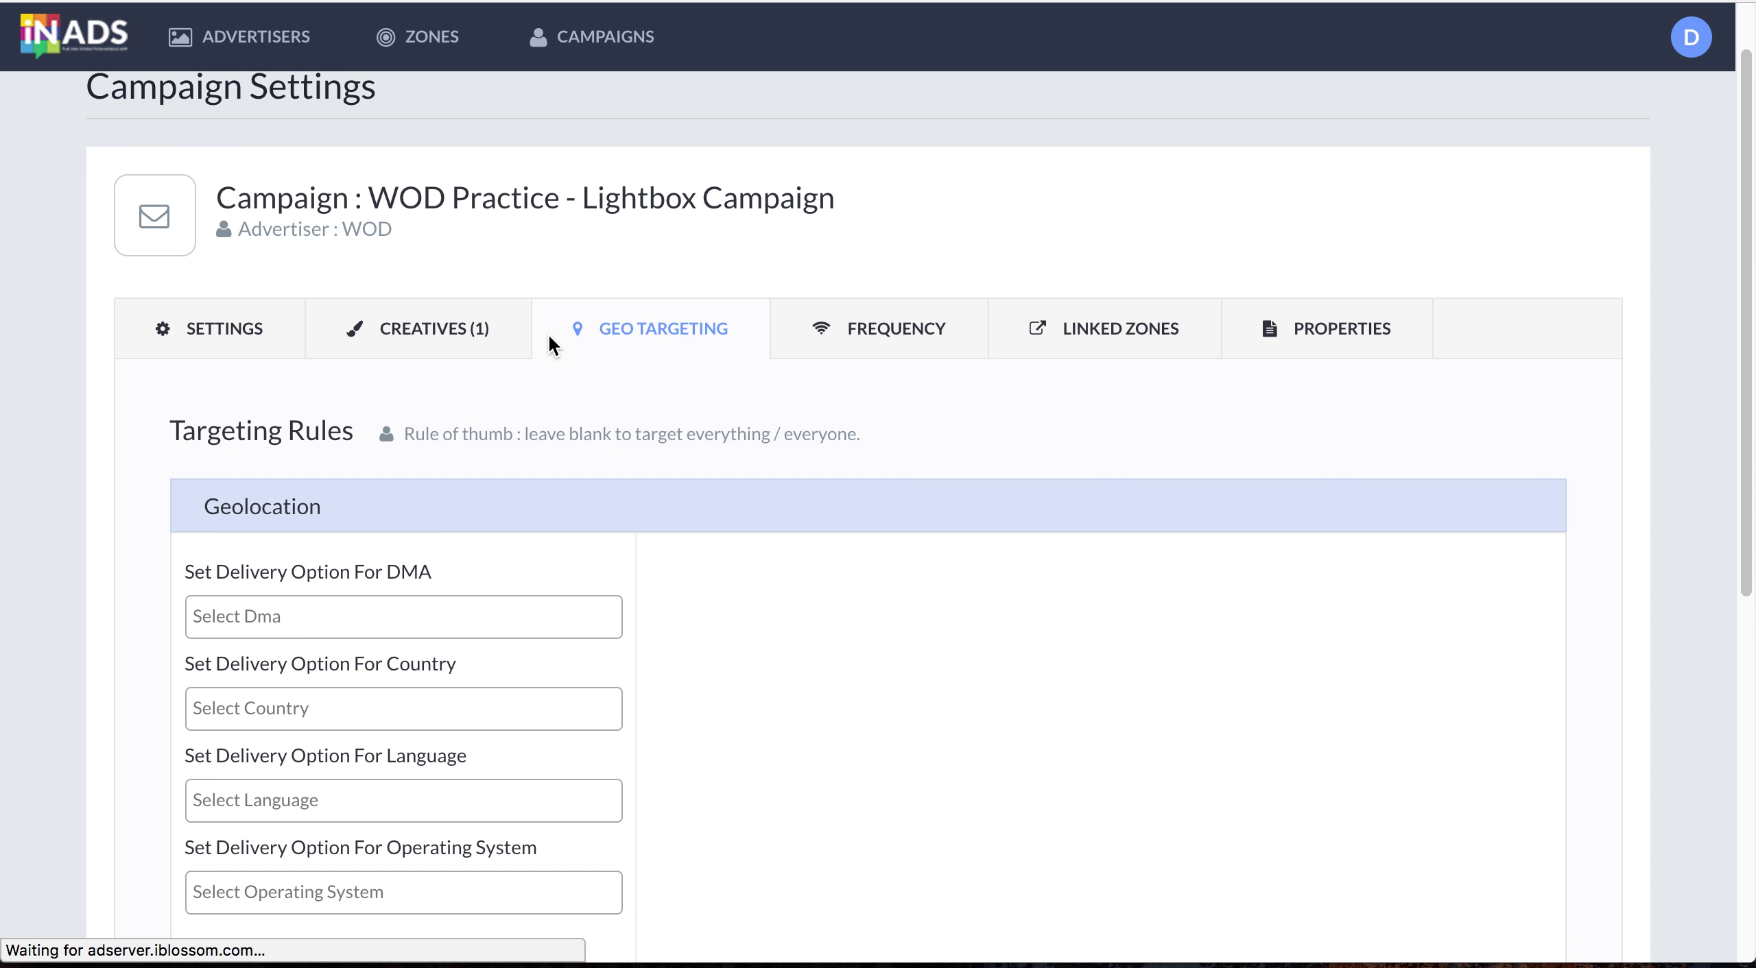
click(432, 330)
click(227, 332)
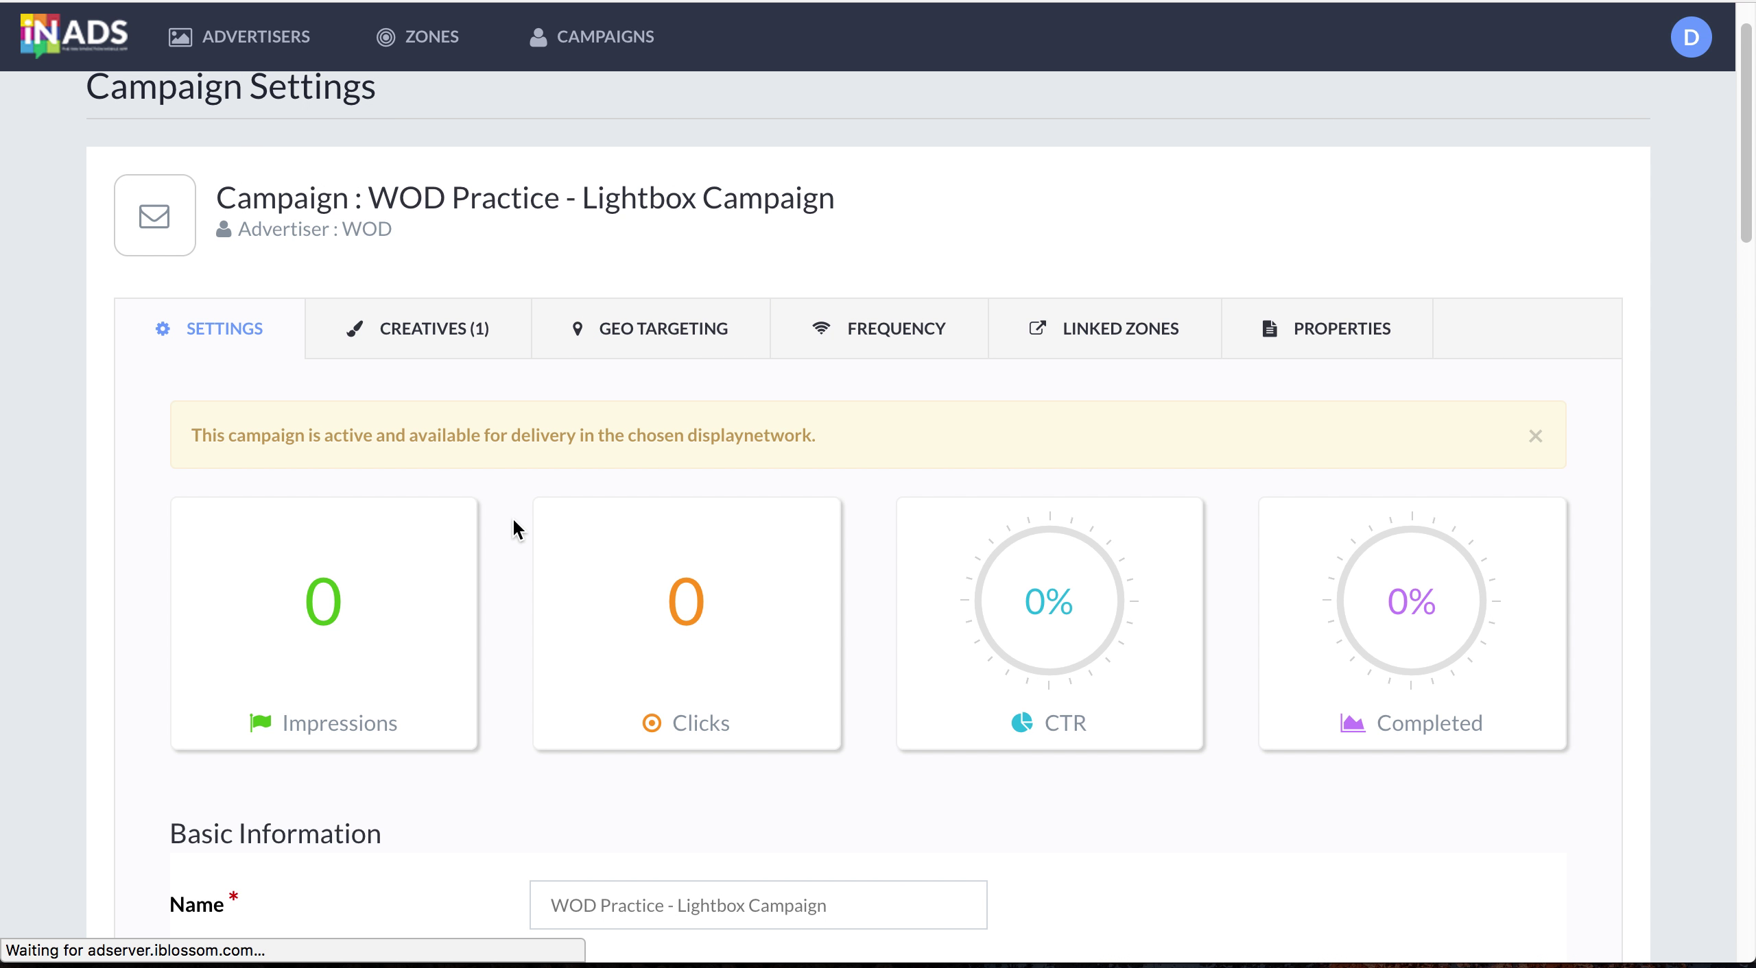
scroll(513, 517, down, 10)
scroll(513, 521, down, 16)
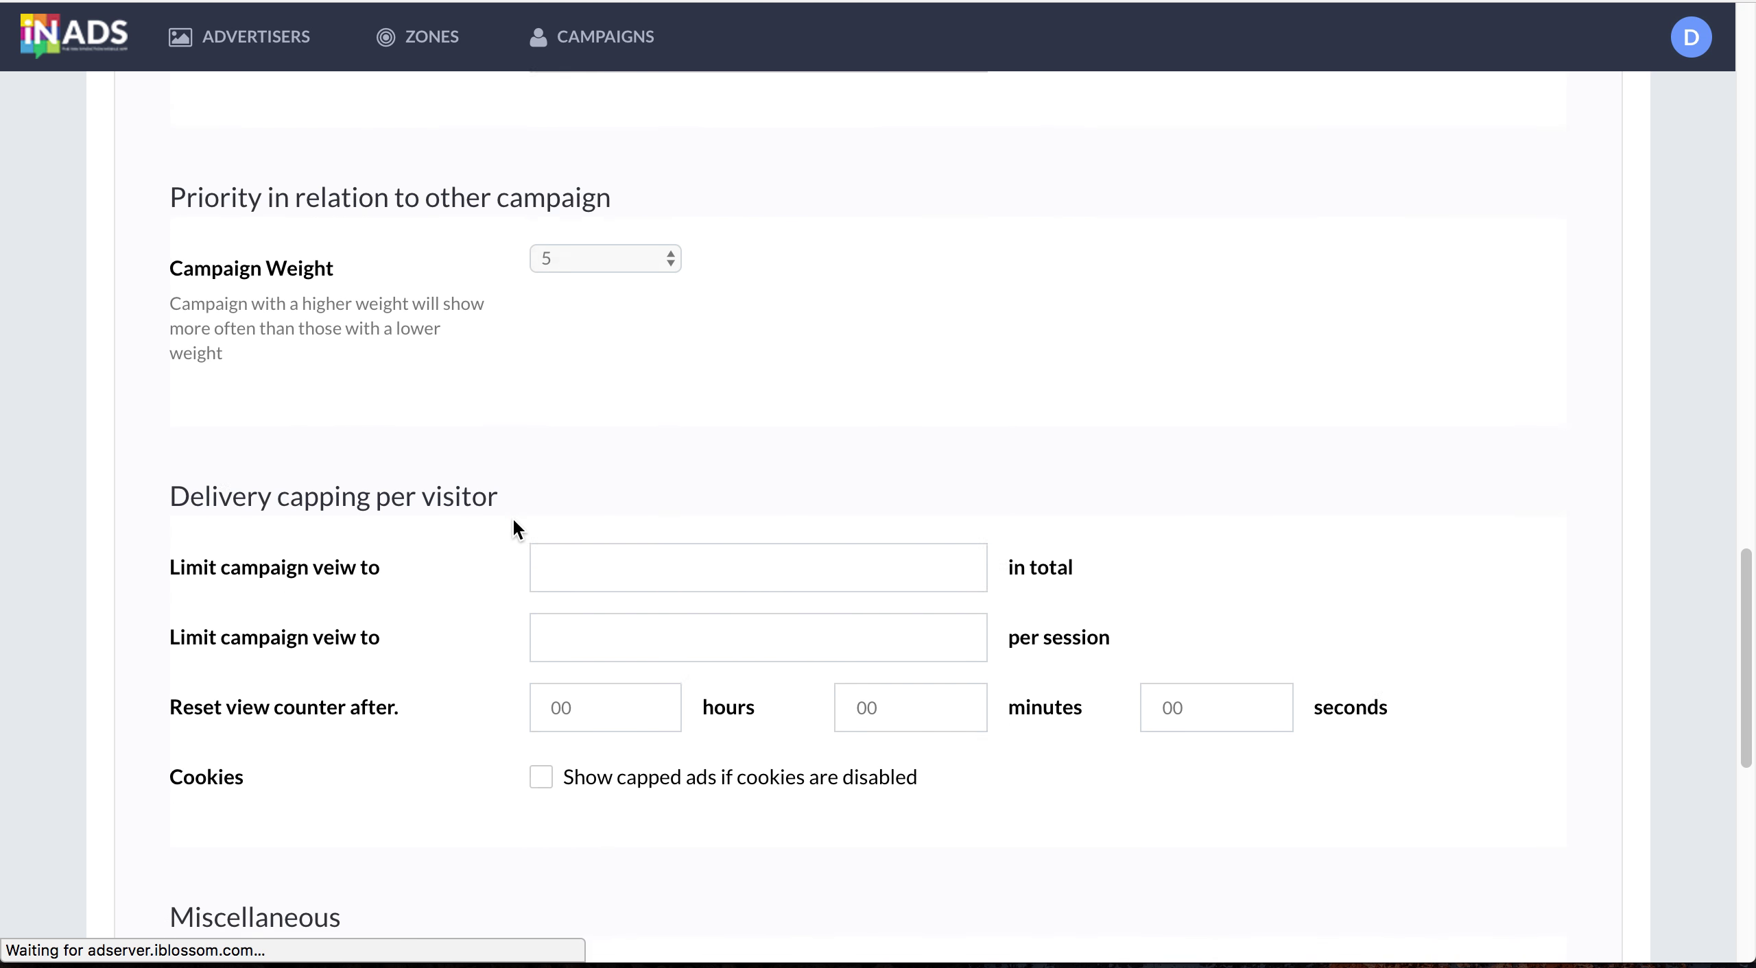
scroll(513, 517, down, 9)
click(1395, 701)
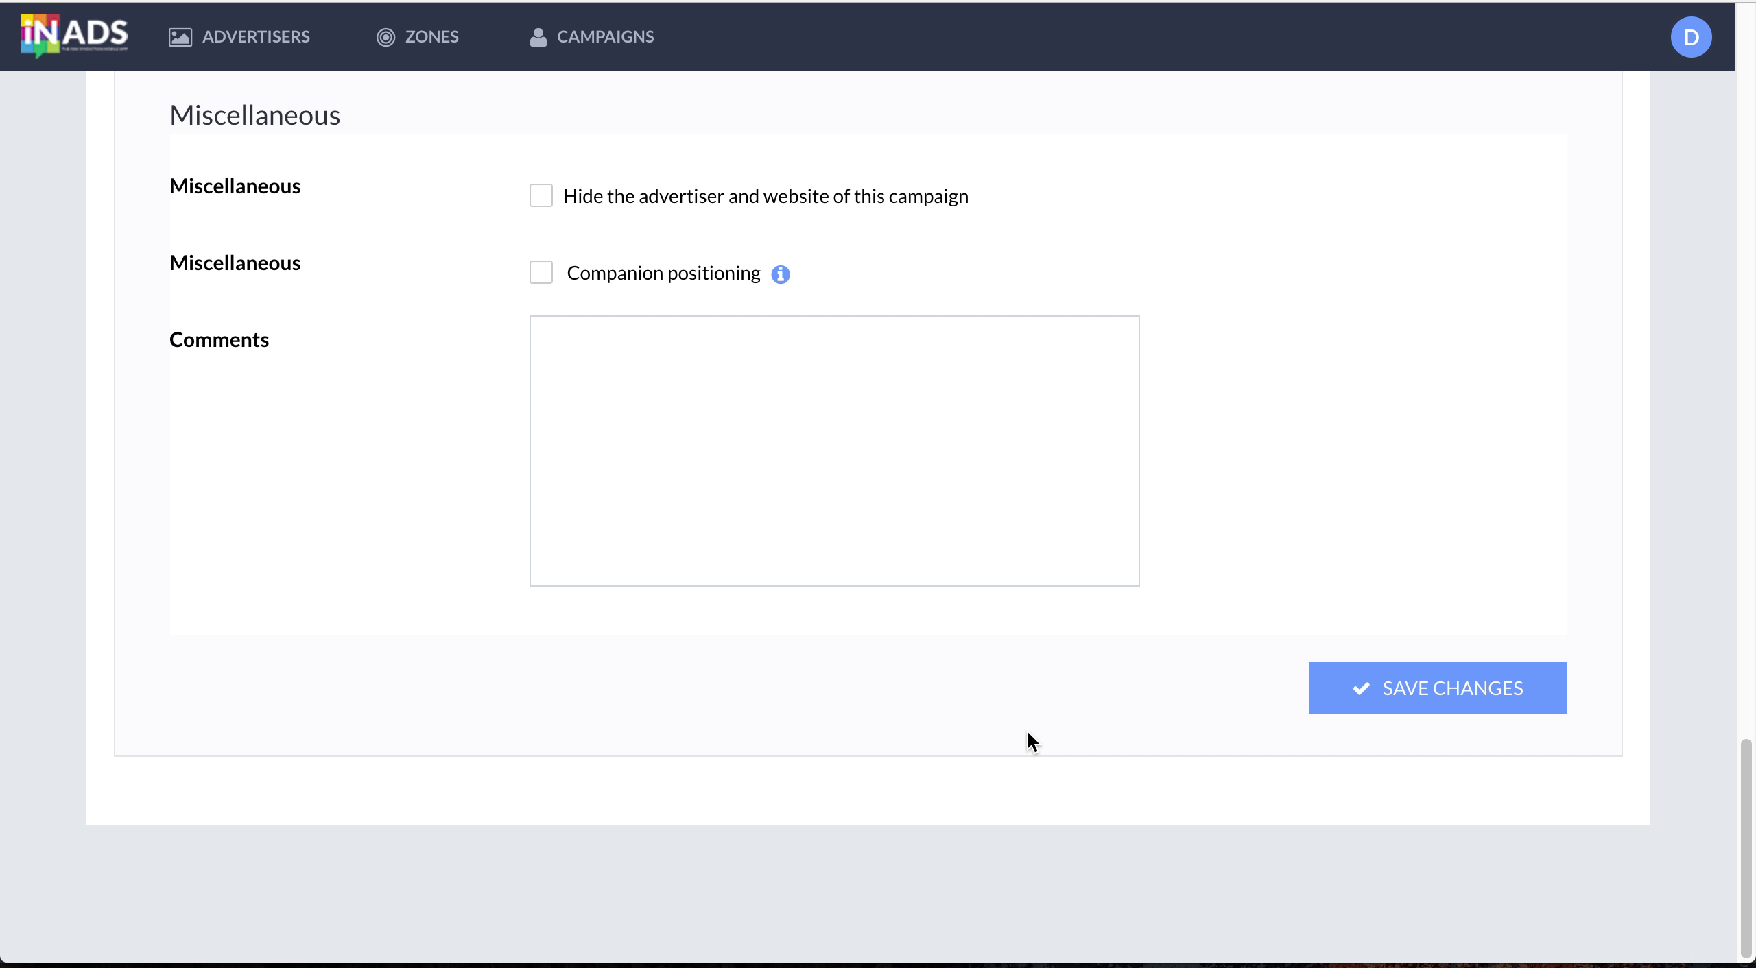
Step: Switch the lightbox campaign's status to ON and save the campaign changes
scroll(1027, 732, up, 20)
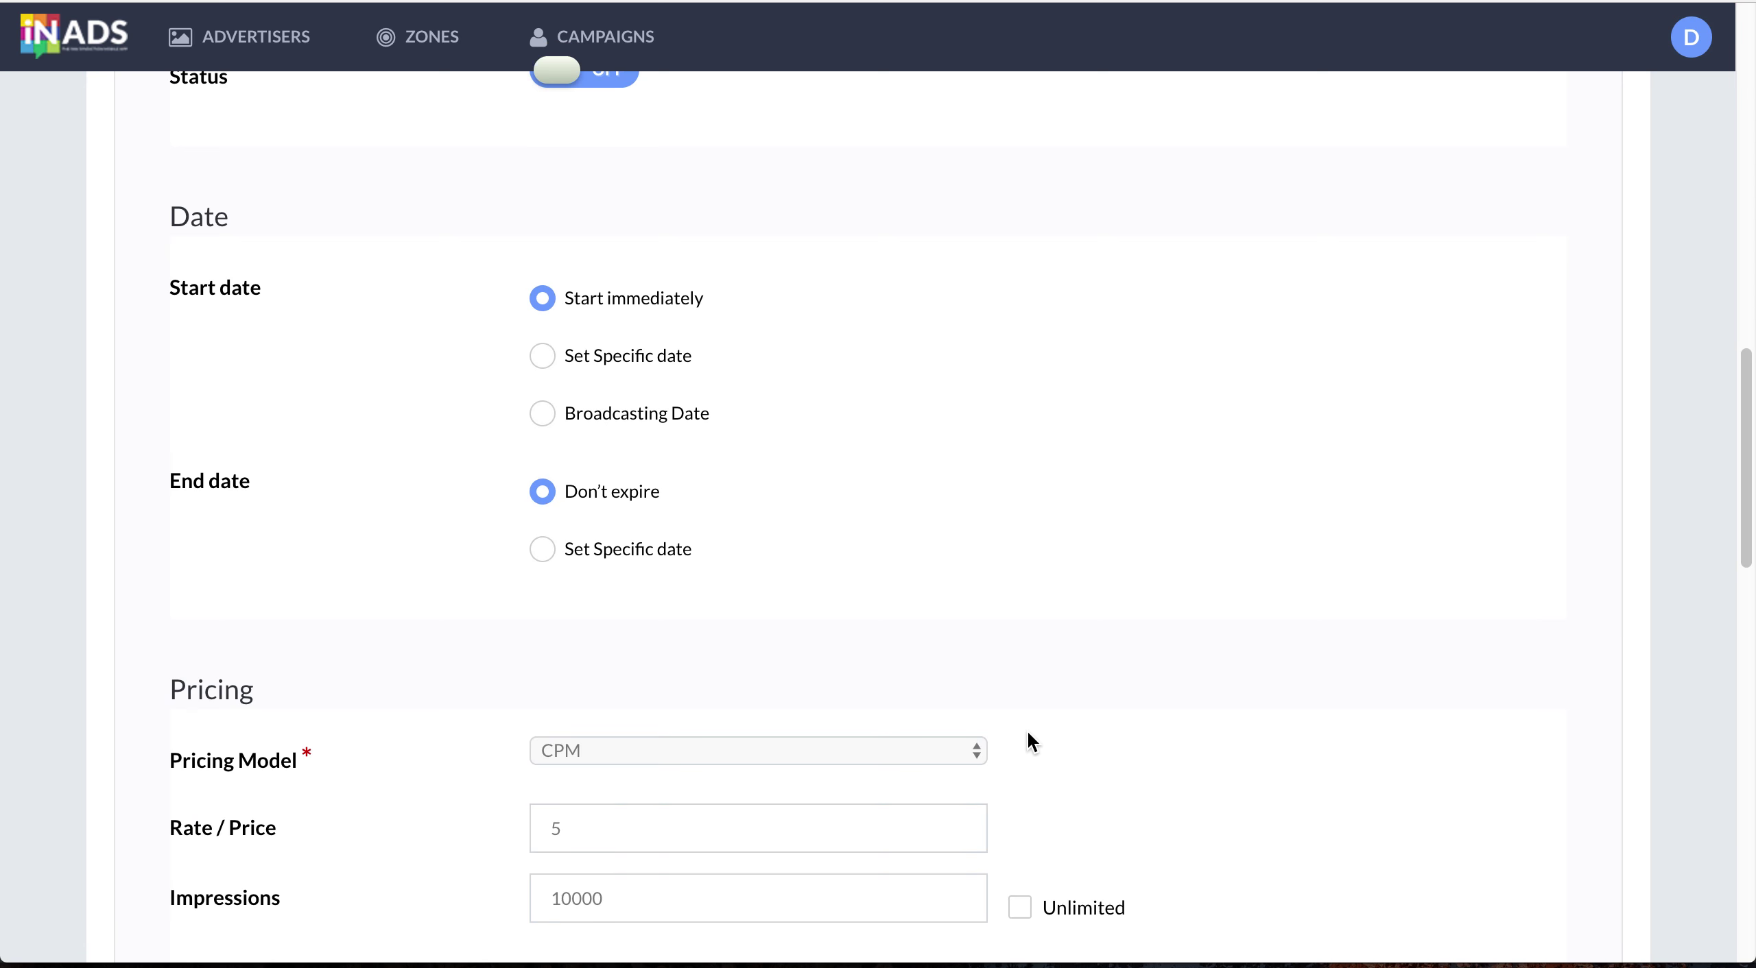
scroll(1027, 741, up, 4)
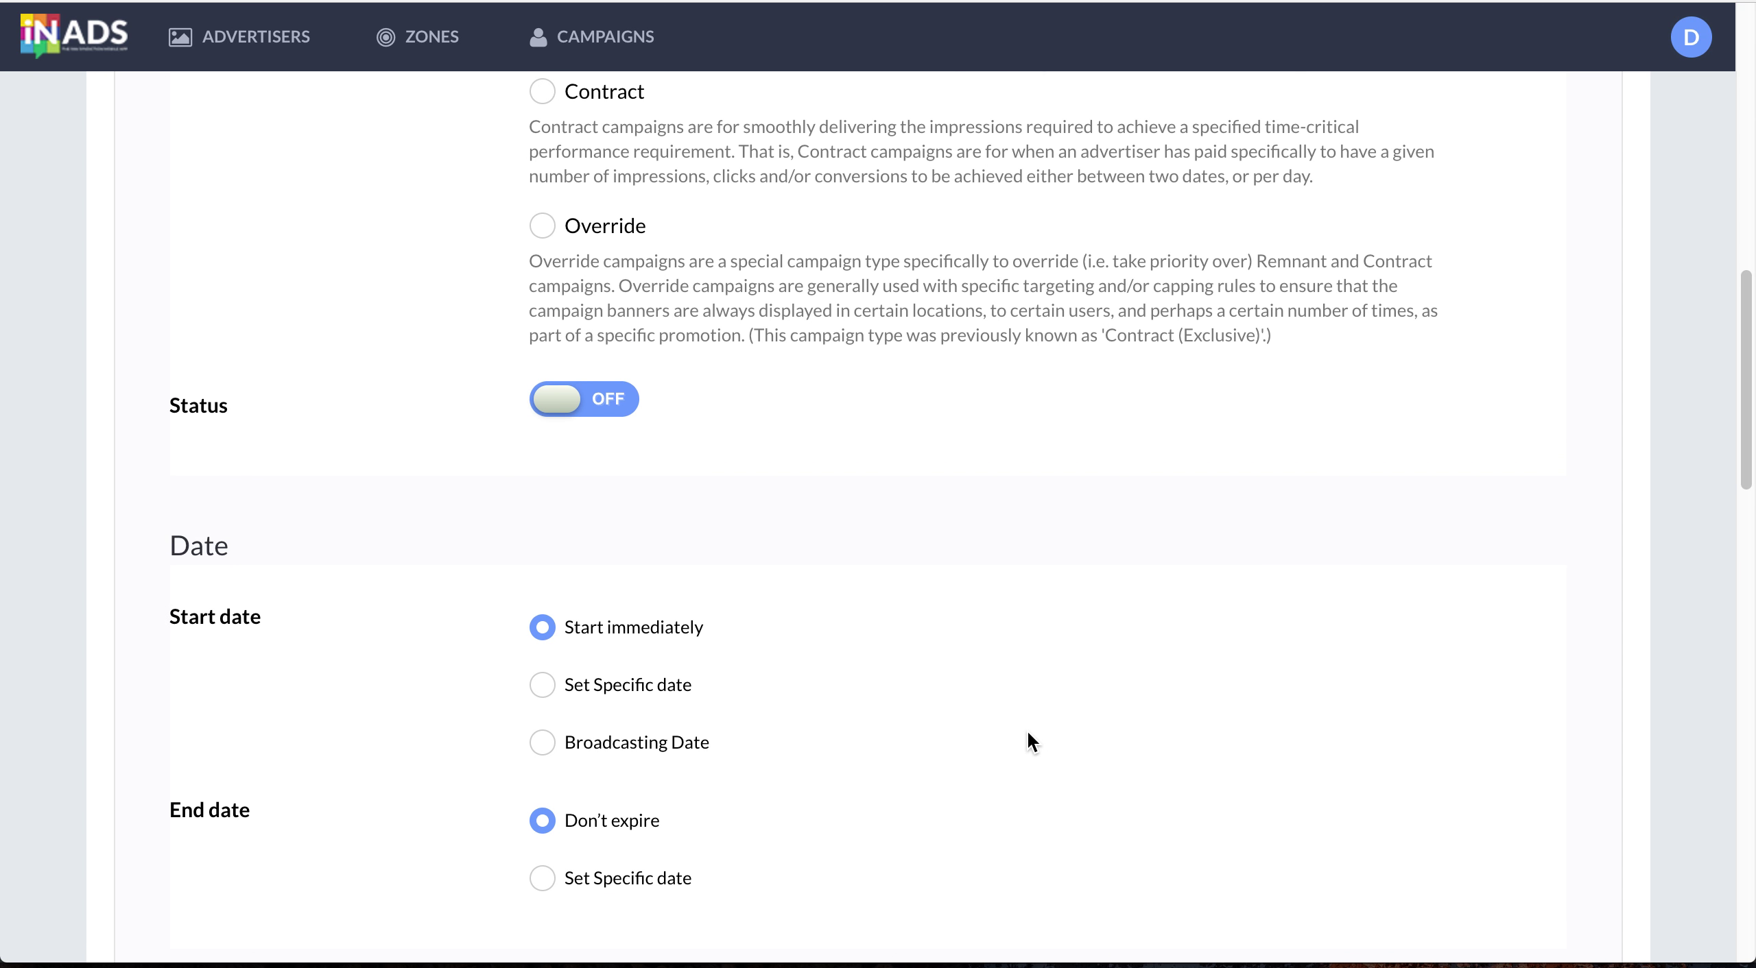
click(567, 405)
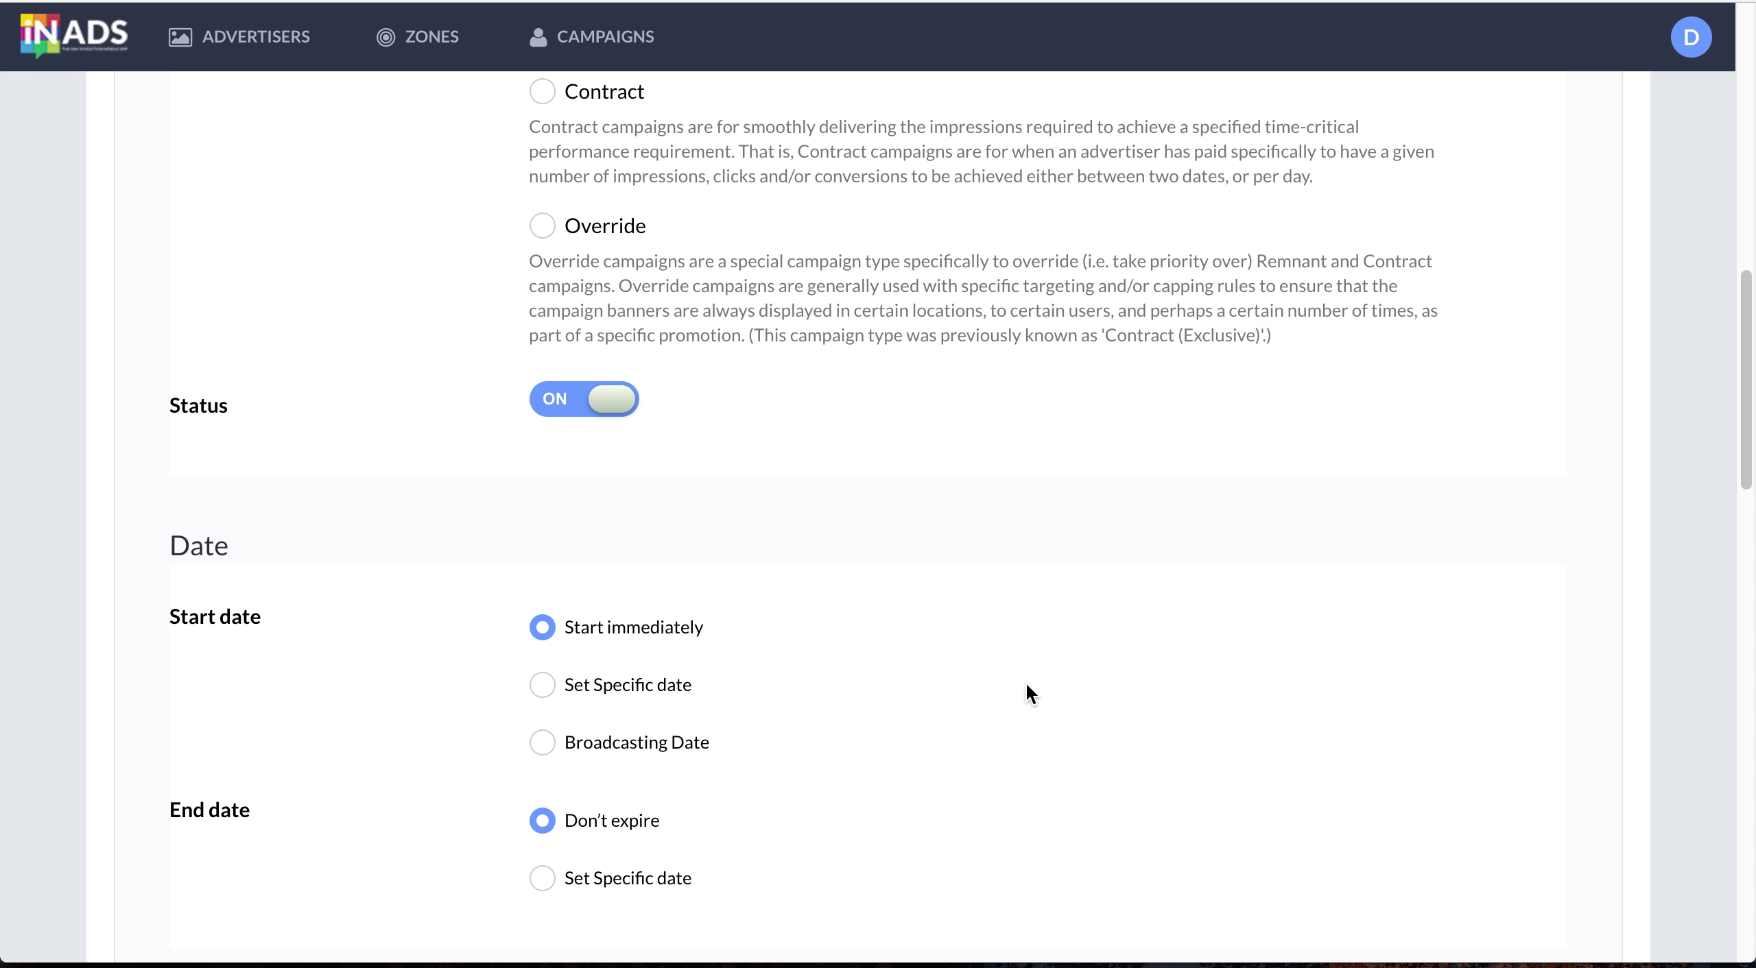
scroll(1026, 682, up, 4)
drag(1026, 672, 979, 435)
scroll(980, 435, down, 1)
click(980, 435)
scroll(1058, 636, down, 20)
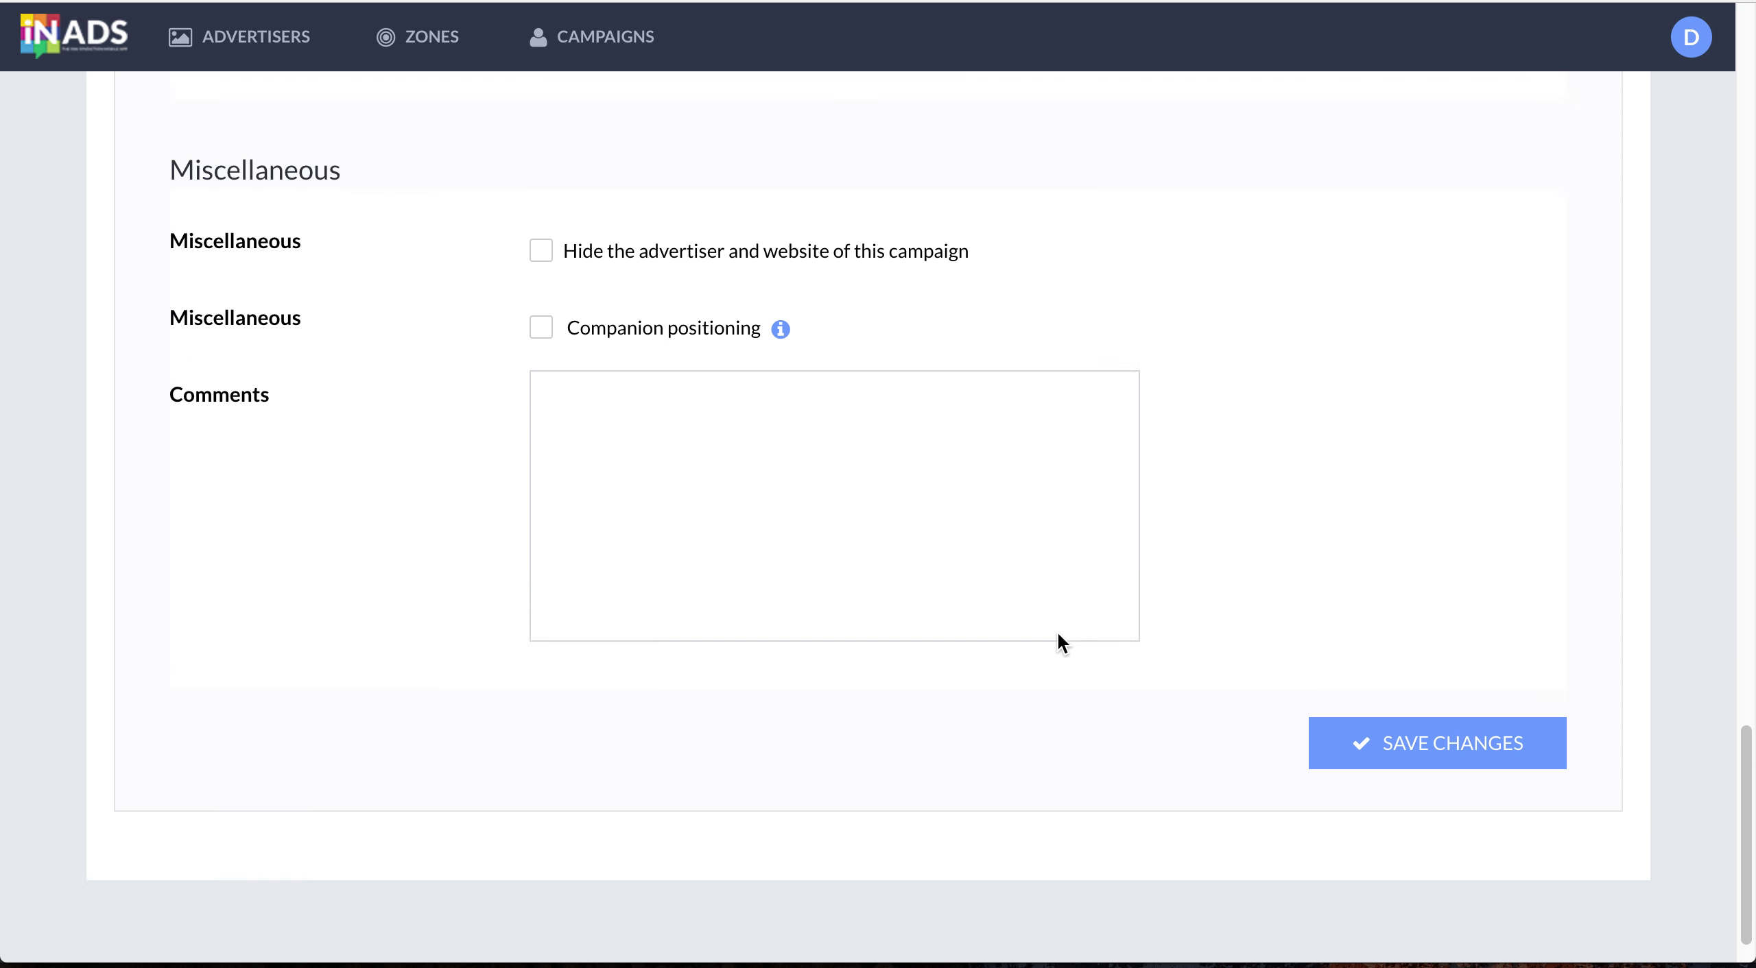
click(1387, 669)
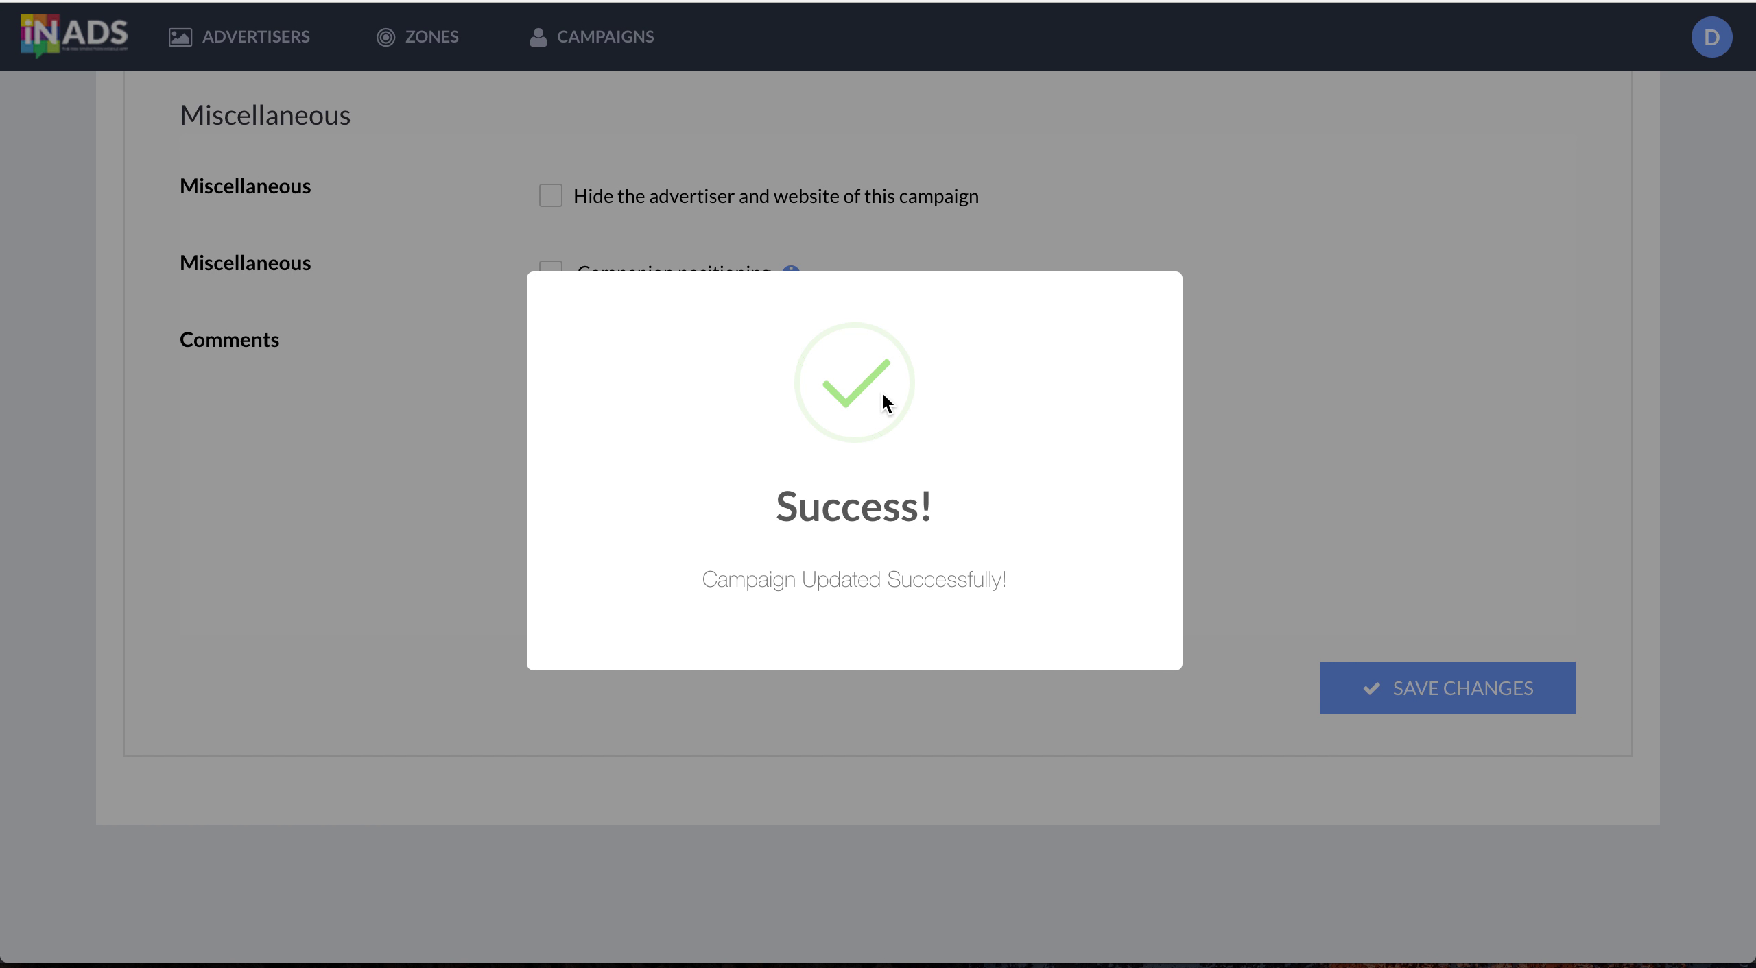
Step: Go to the campaign list, expand the WOD Practice - Instream Campaign and open it for editing
scroll(883, 393, up, 20)
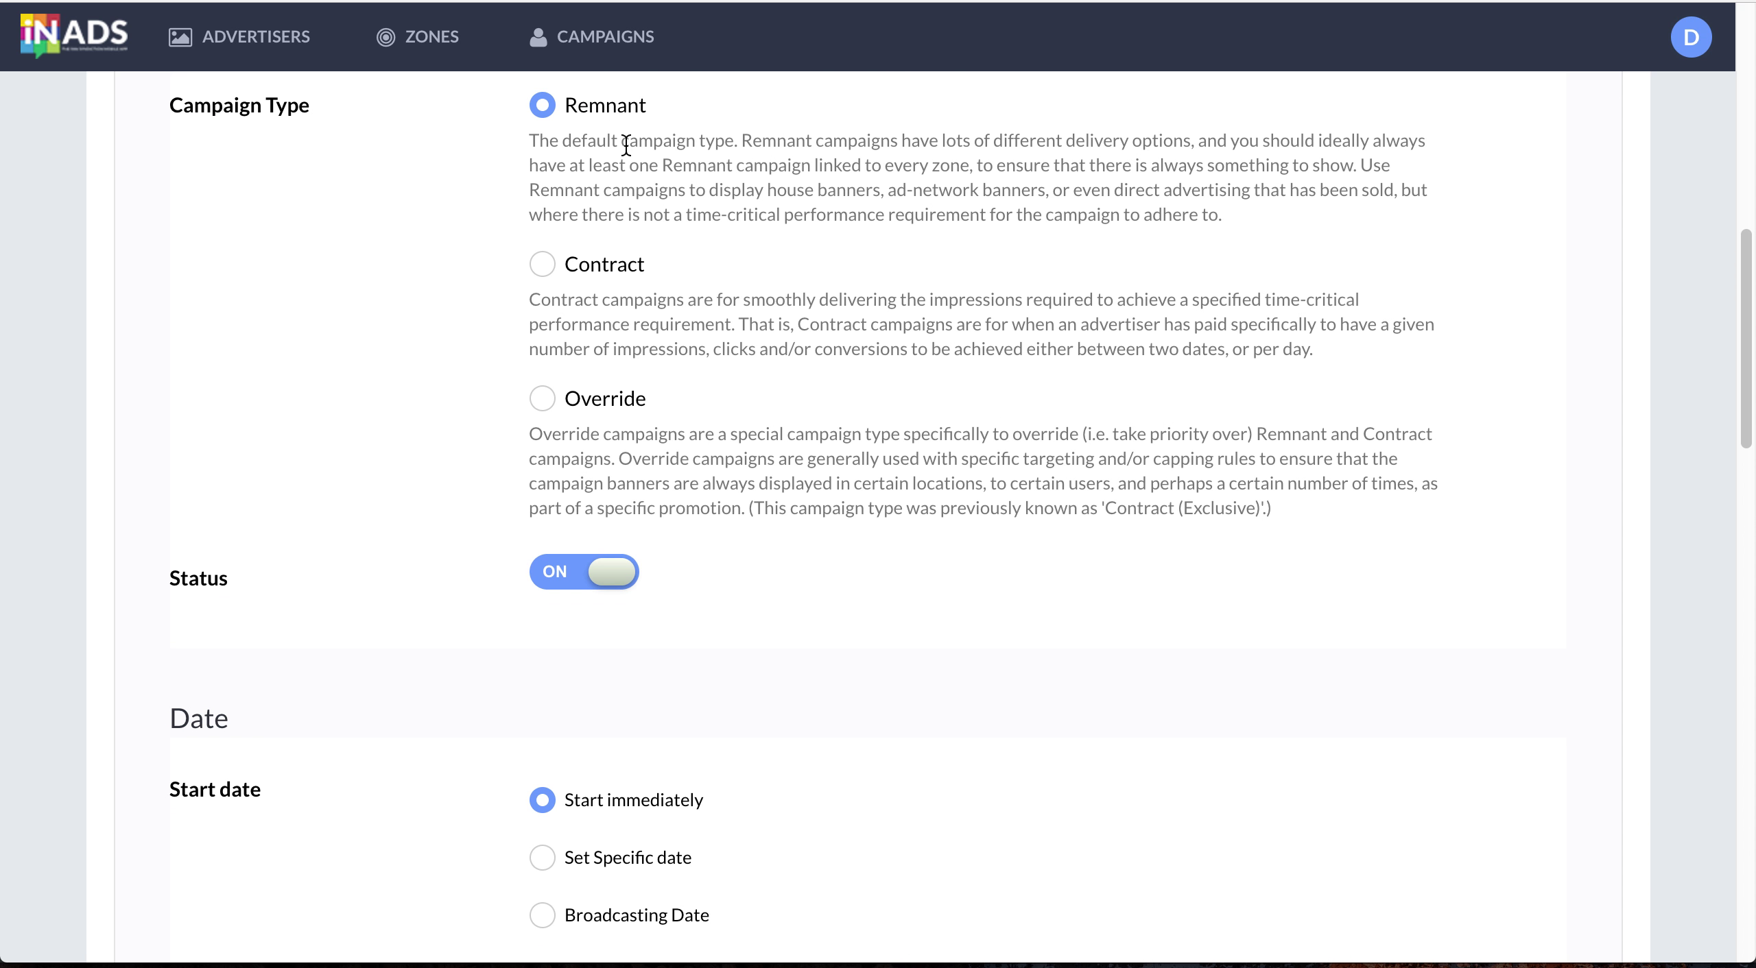
click(594, 43)
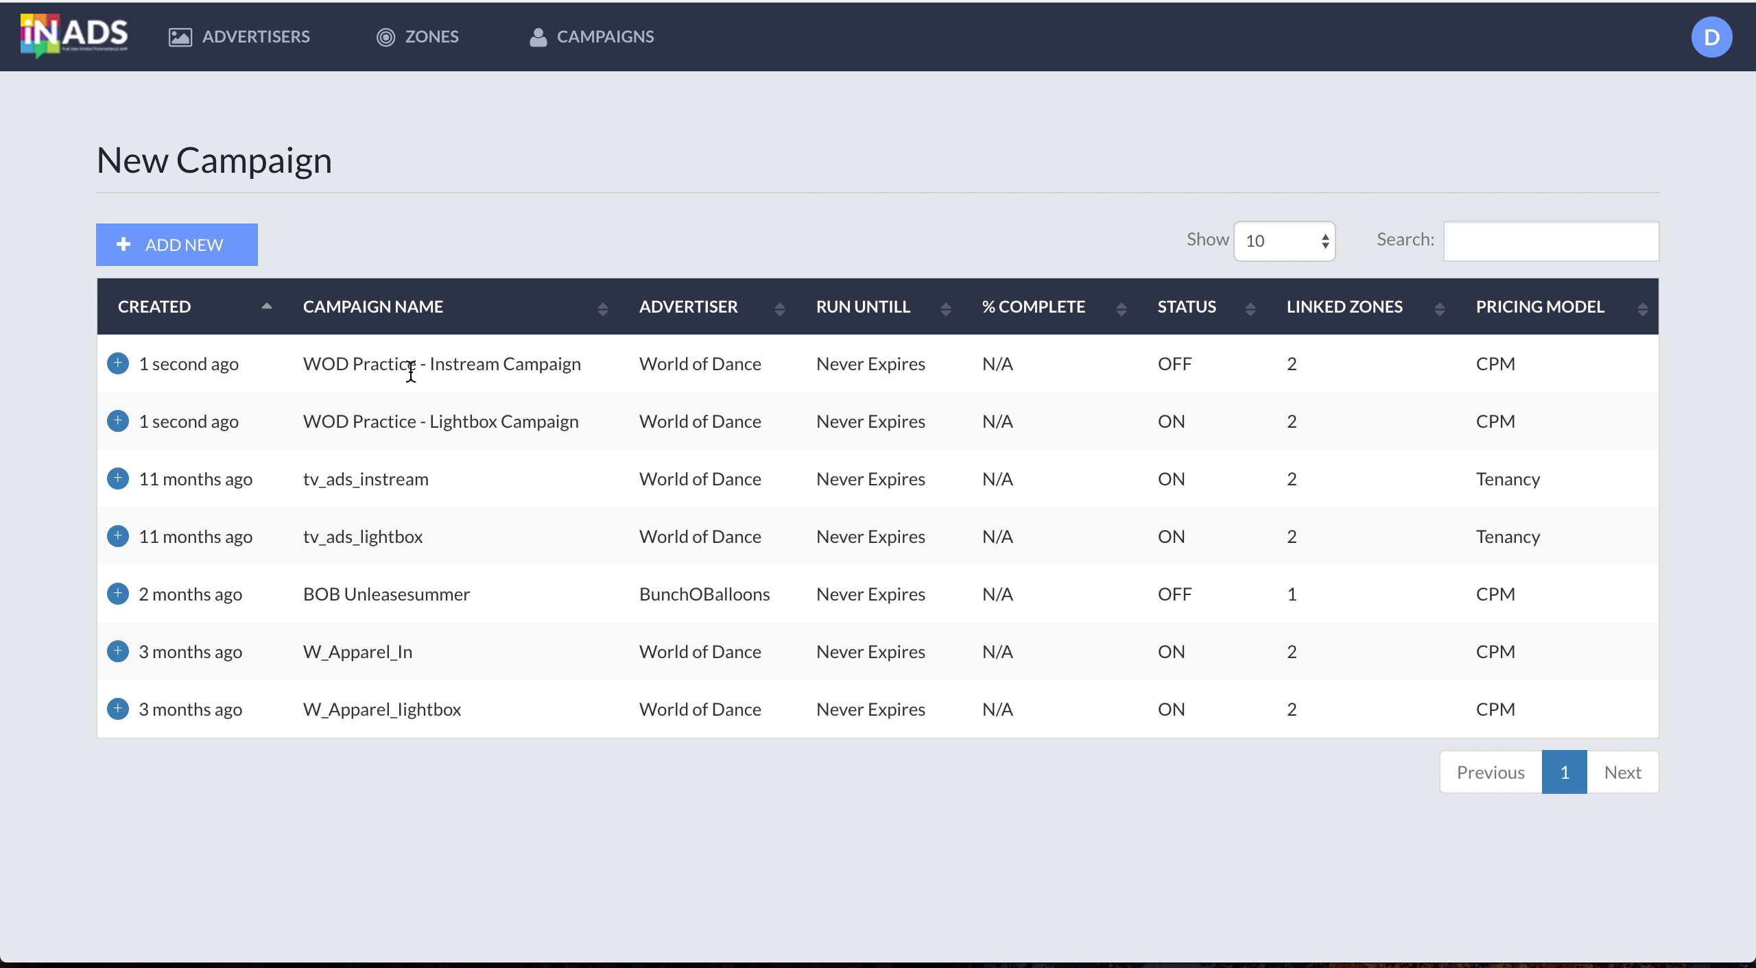
click(118, 364)
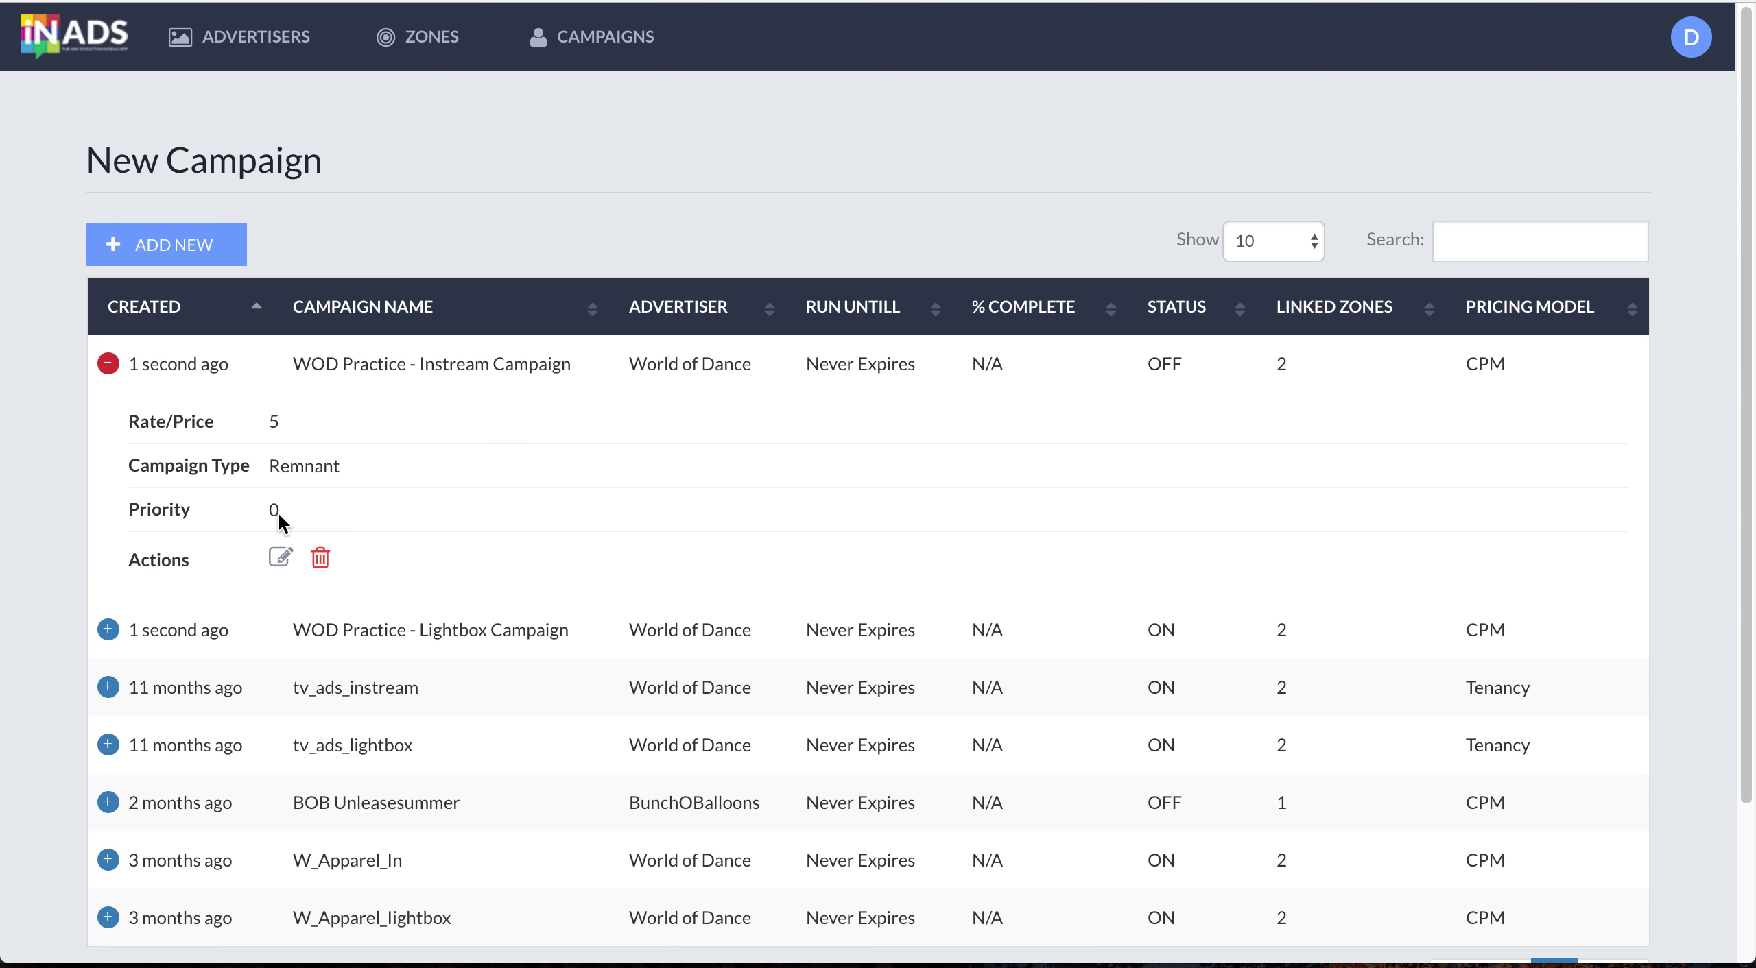
click(281, 561)
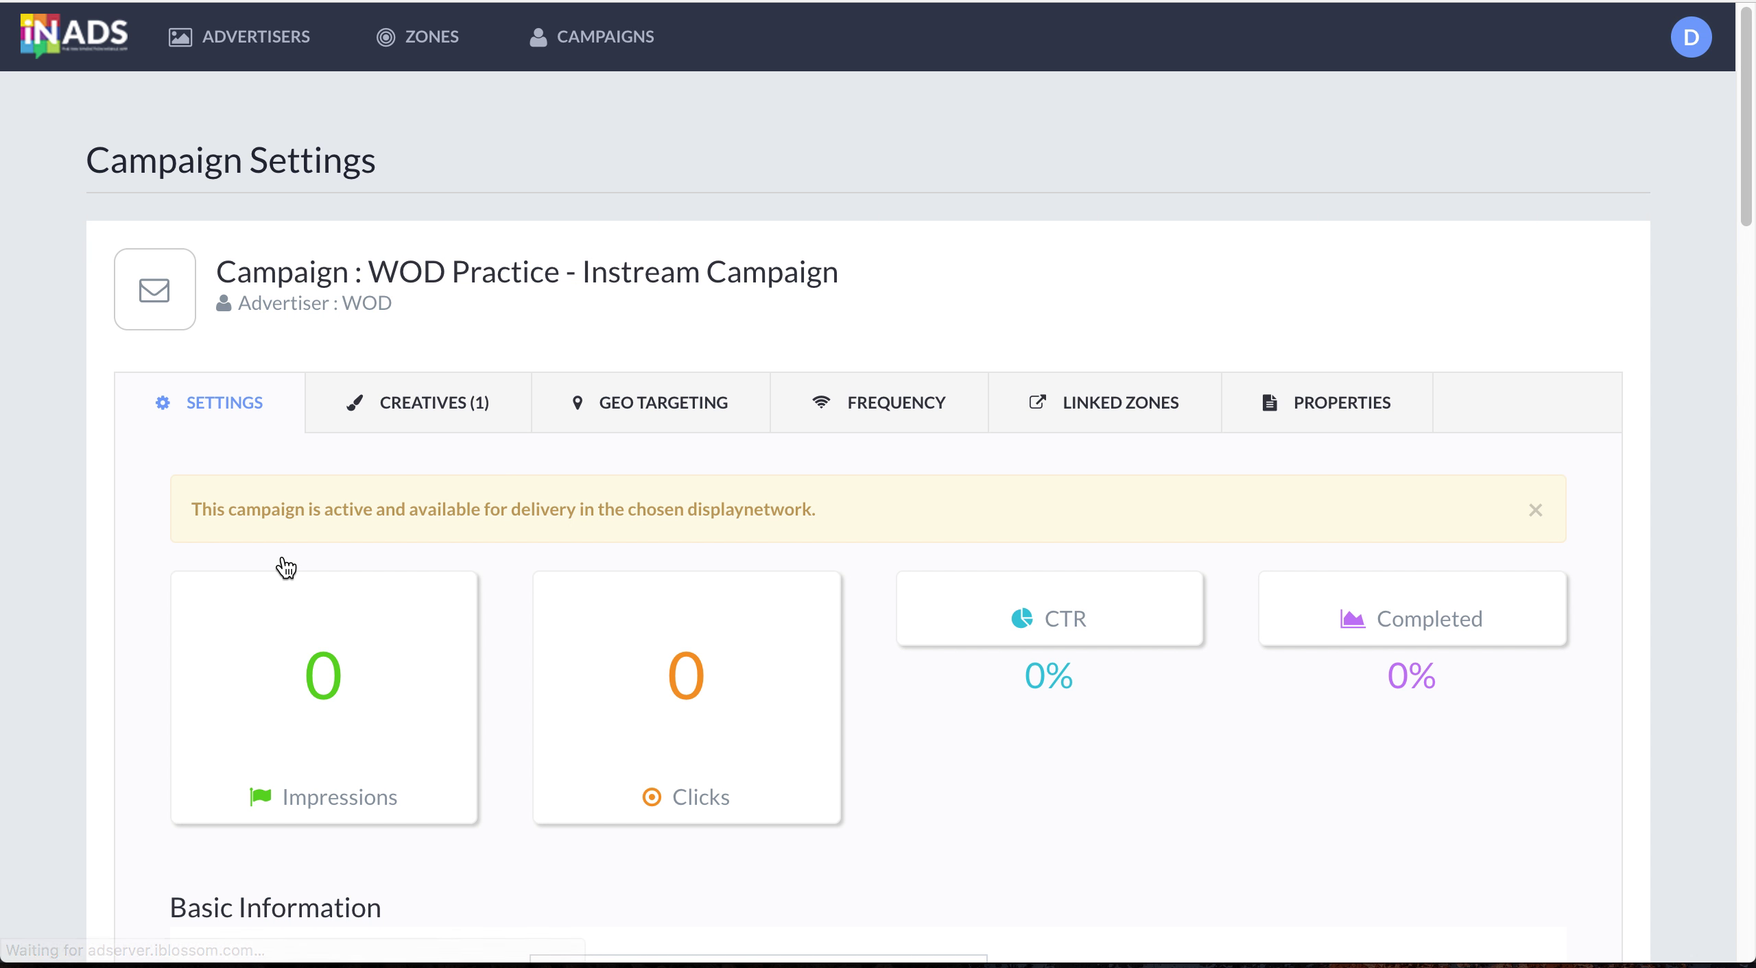
Step: Switch the instream campaign's status to ON and save the campaign changes
scroll(492, 638, down, 10)
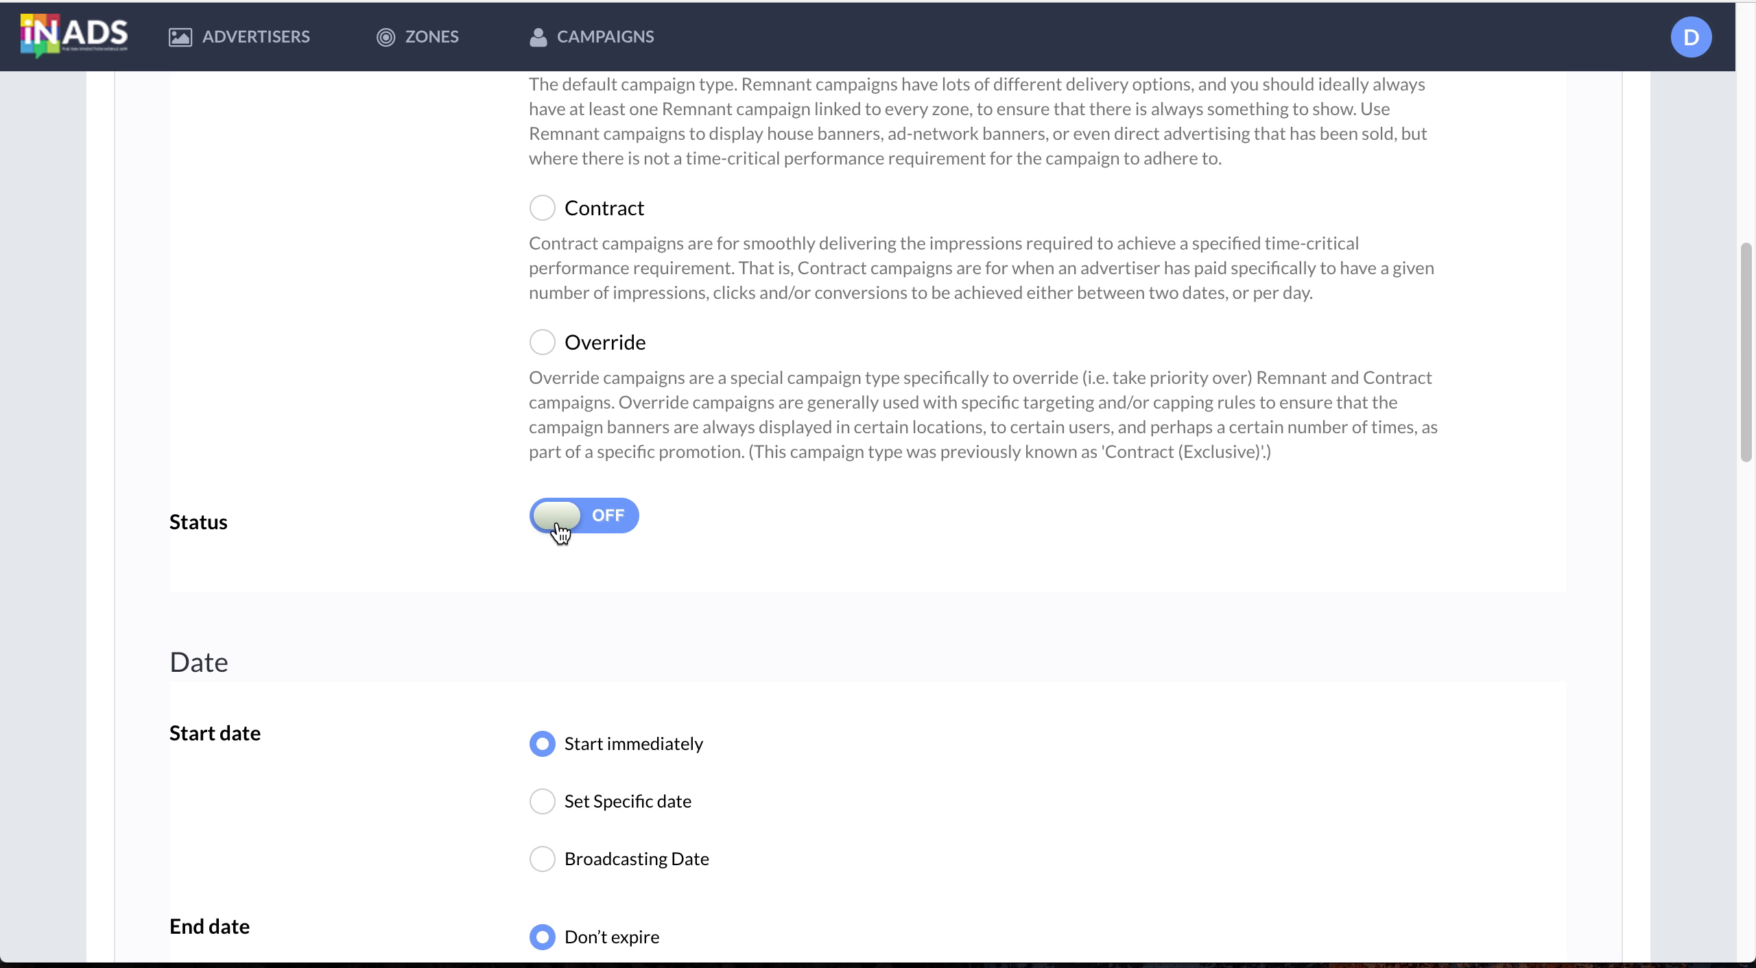
click(561, 533)
scroll(879, 676, down, 1)
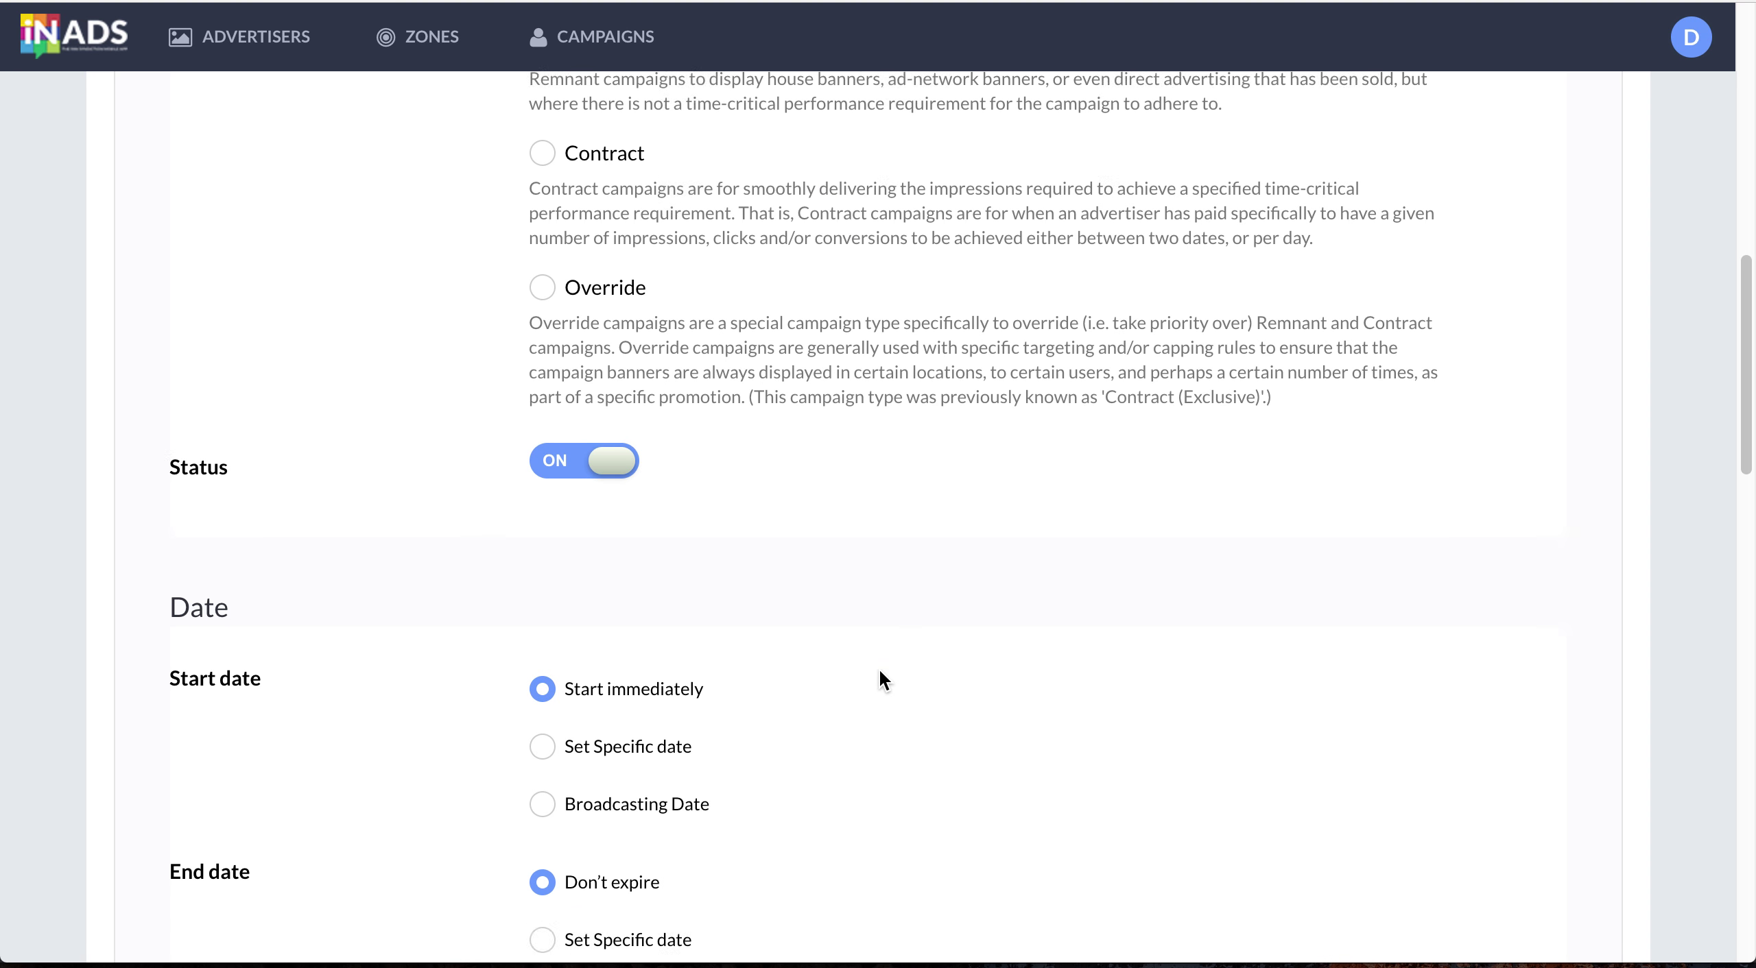
scroll(880, 674, down, 20)
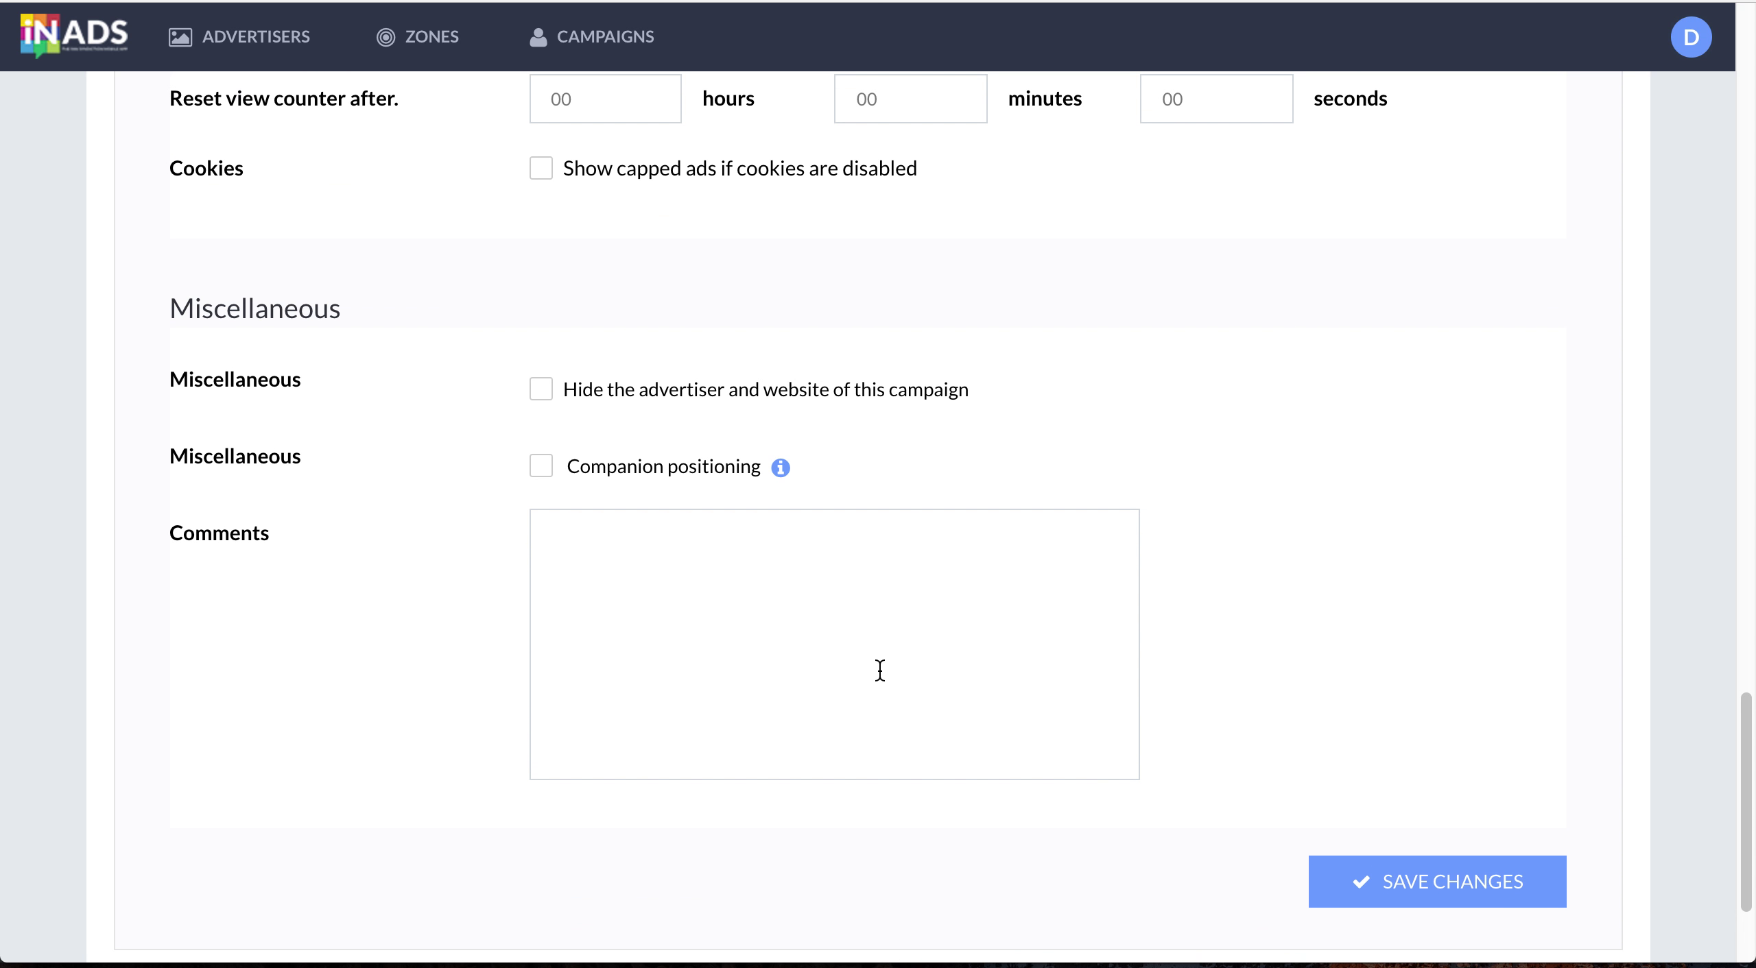
click(1366, 869)
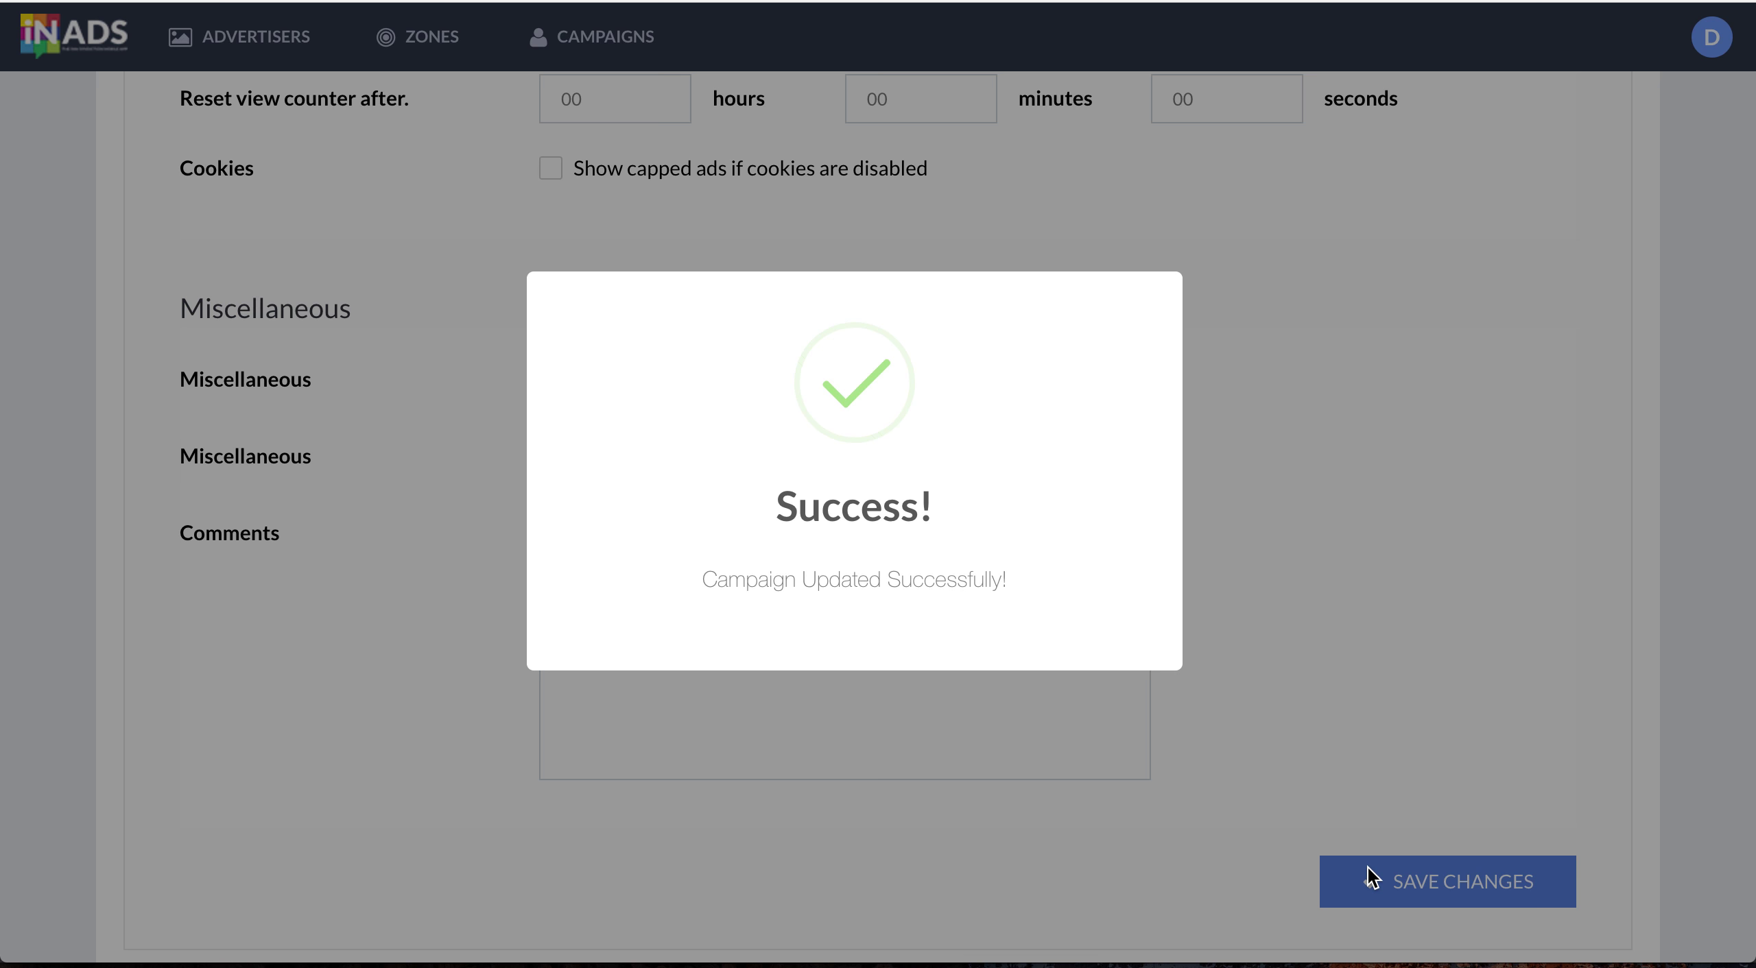
Step: Leave the instream campaign's settings and return to the list of campaigns
scroll(1190, 570, down, 3)
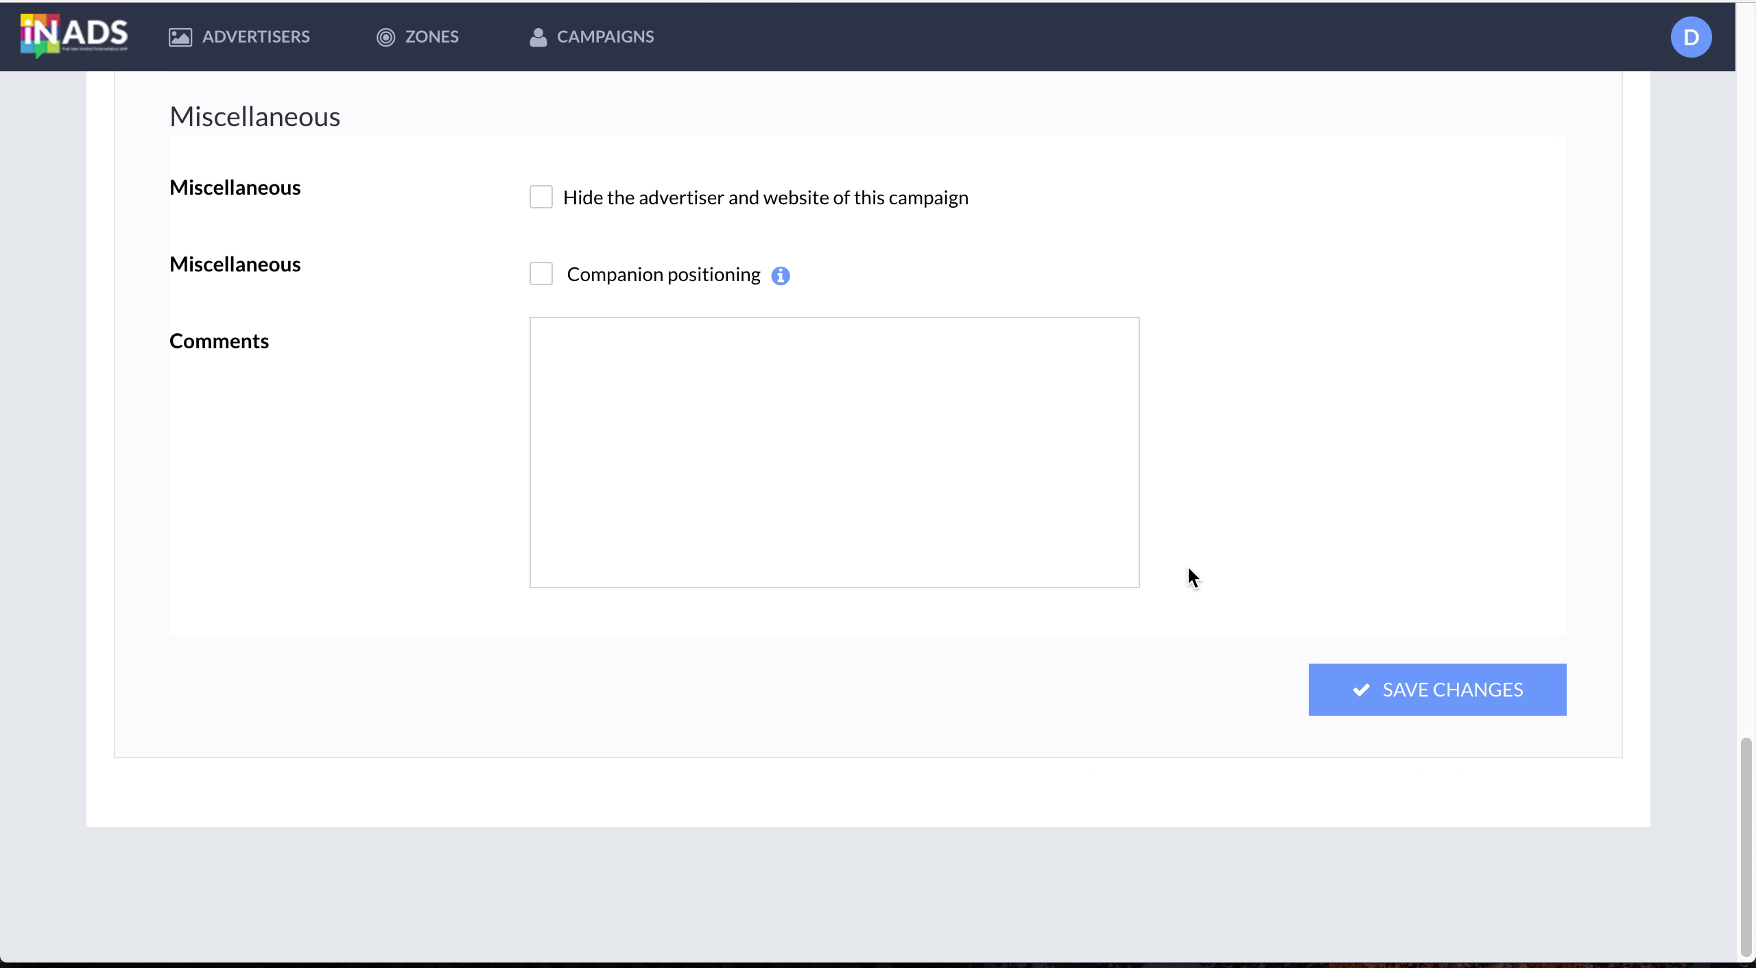
scroll(1188, 570, up, 20)
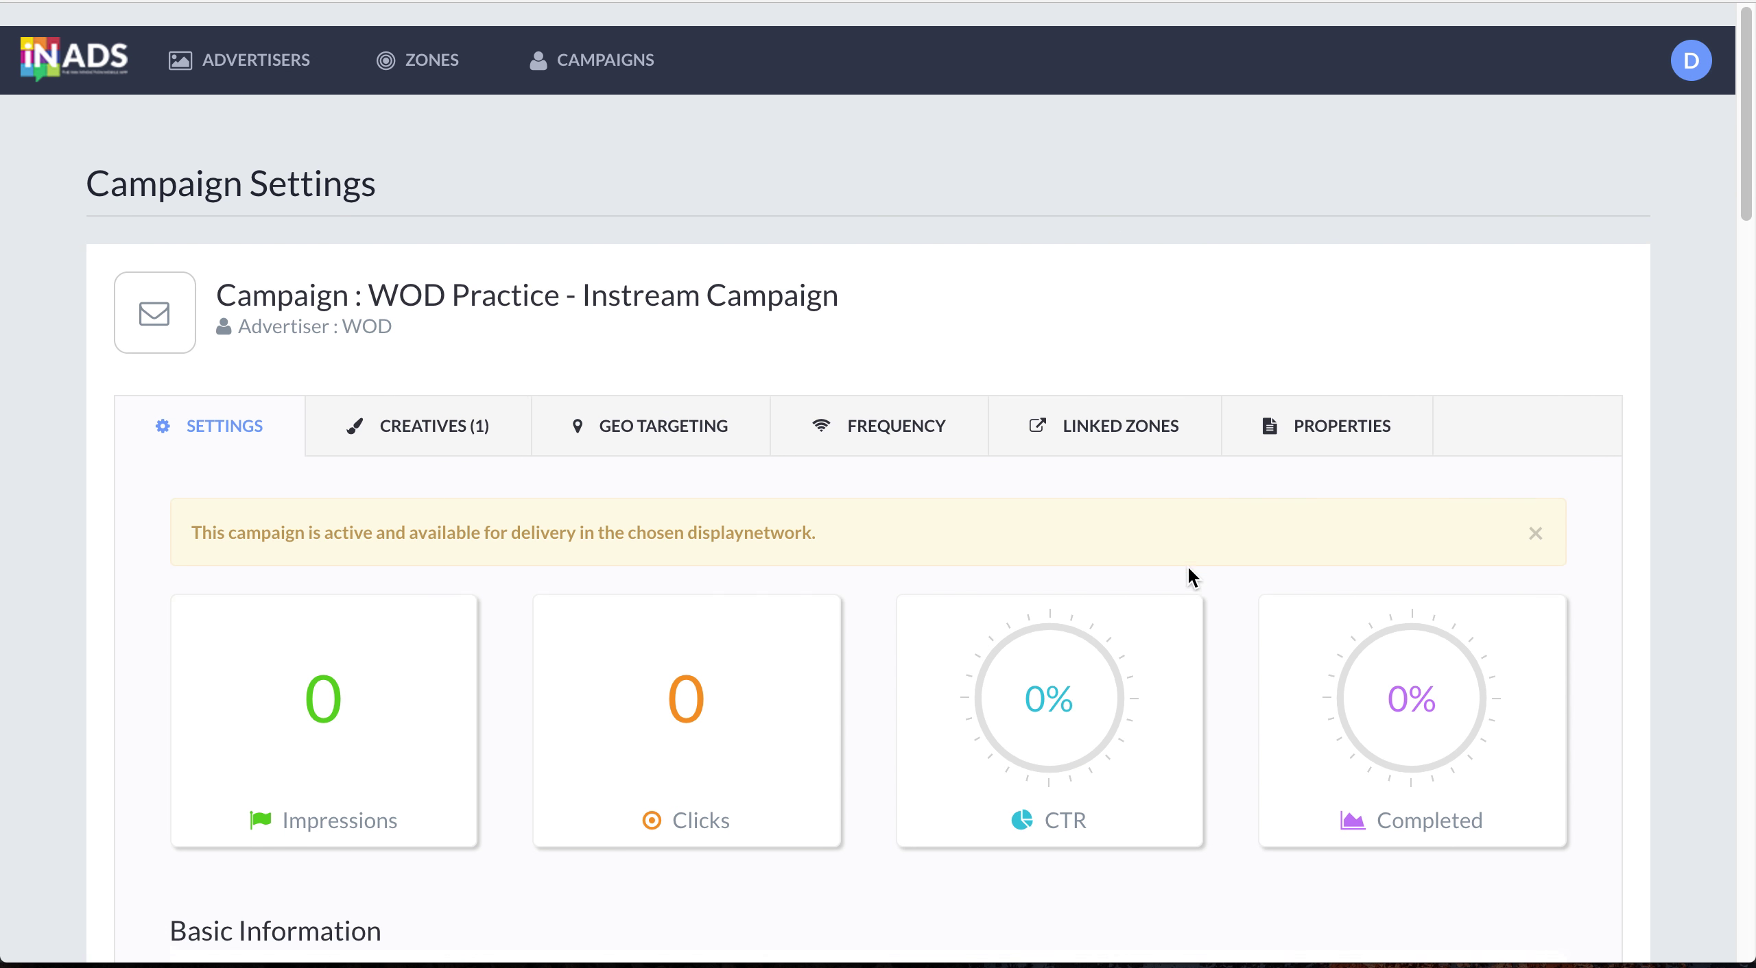
click(606, 59)
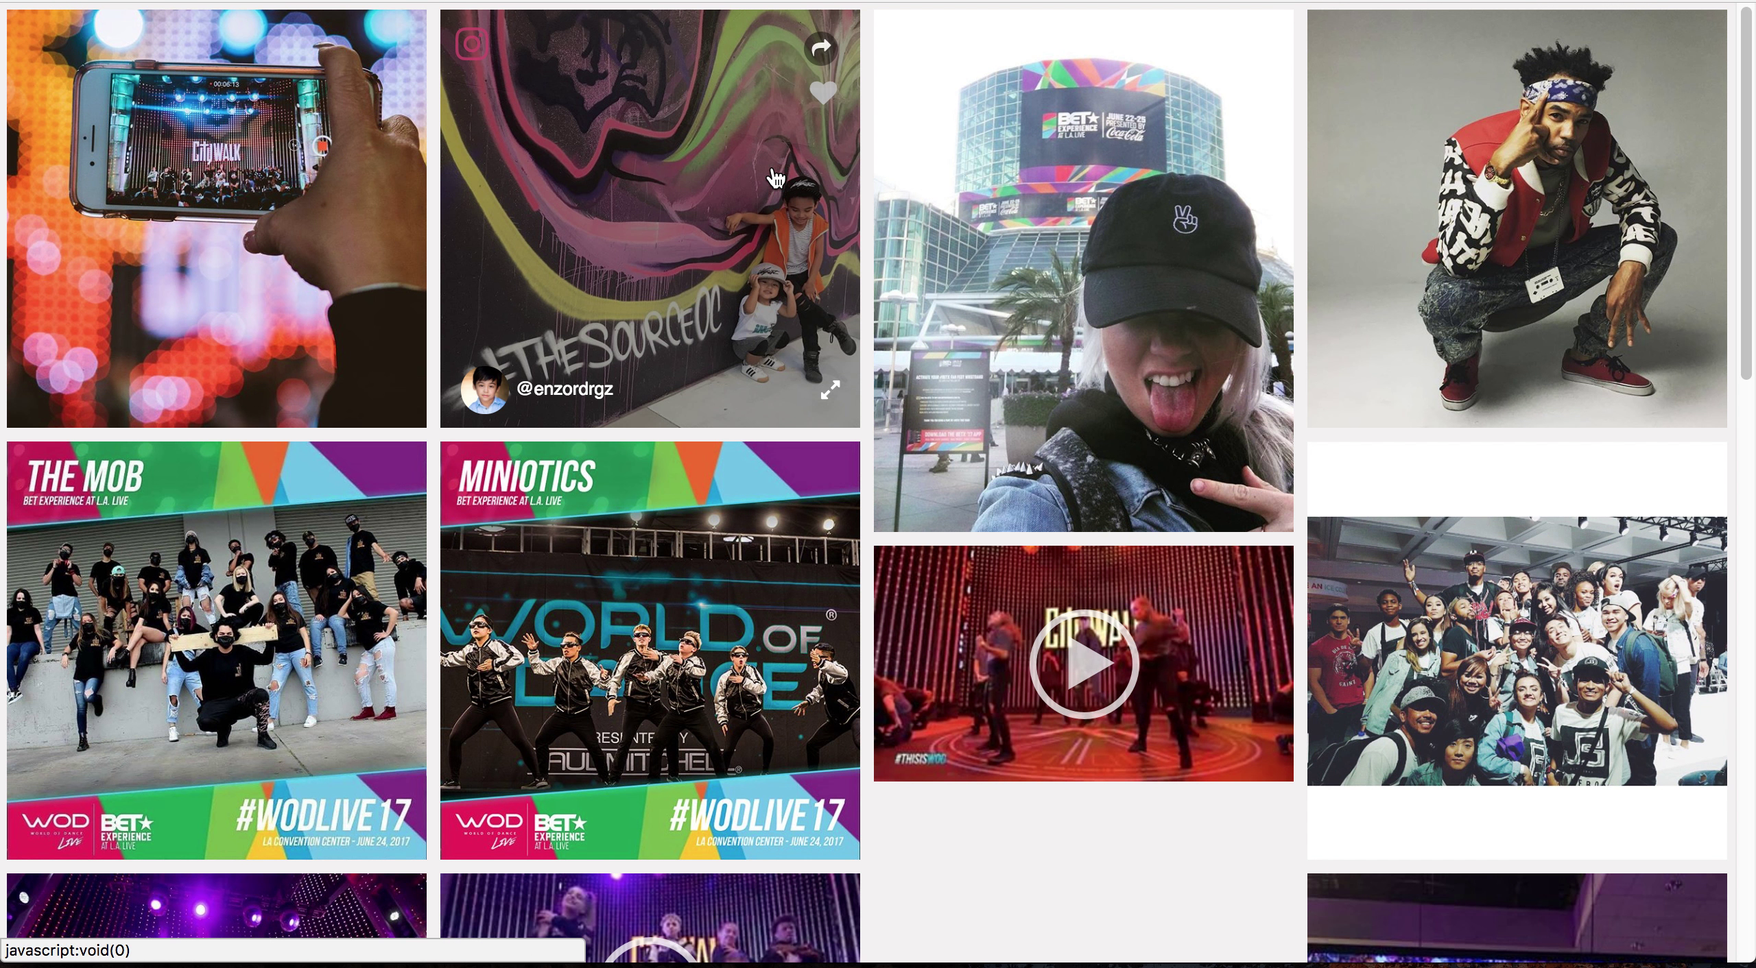
Step: Examine the World of Dance gallery page for the instream desktop ads placed among the posts
scroll(772, 240, down, 7)
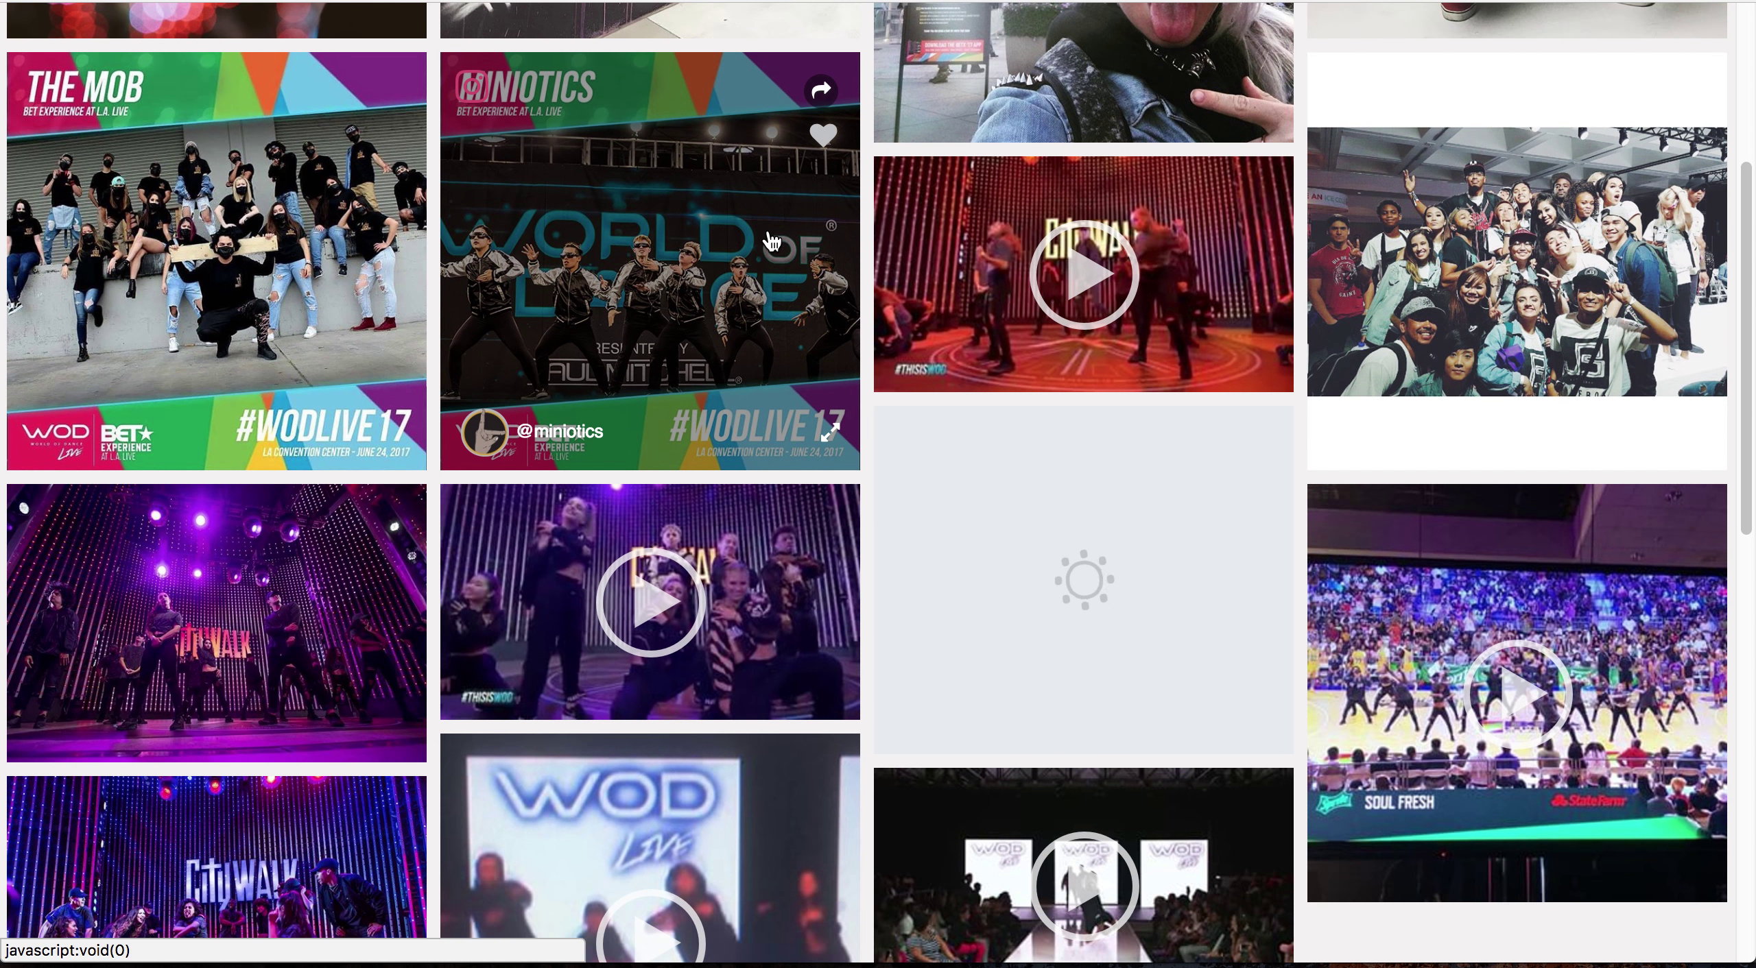
scroll(772, 242, down, 10)
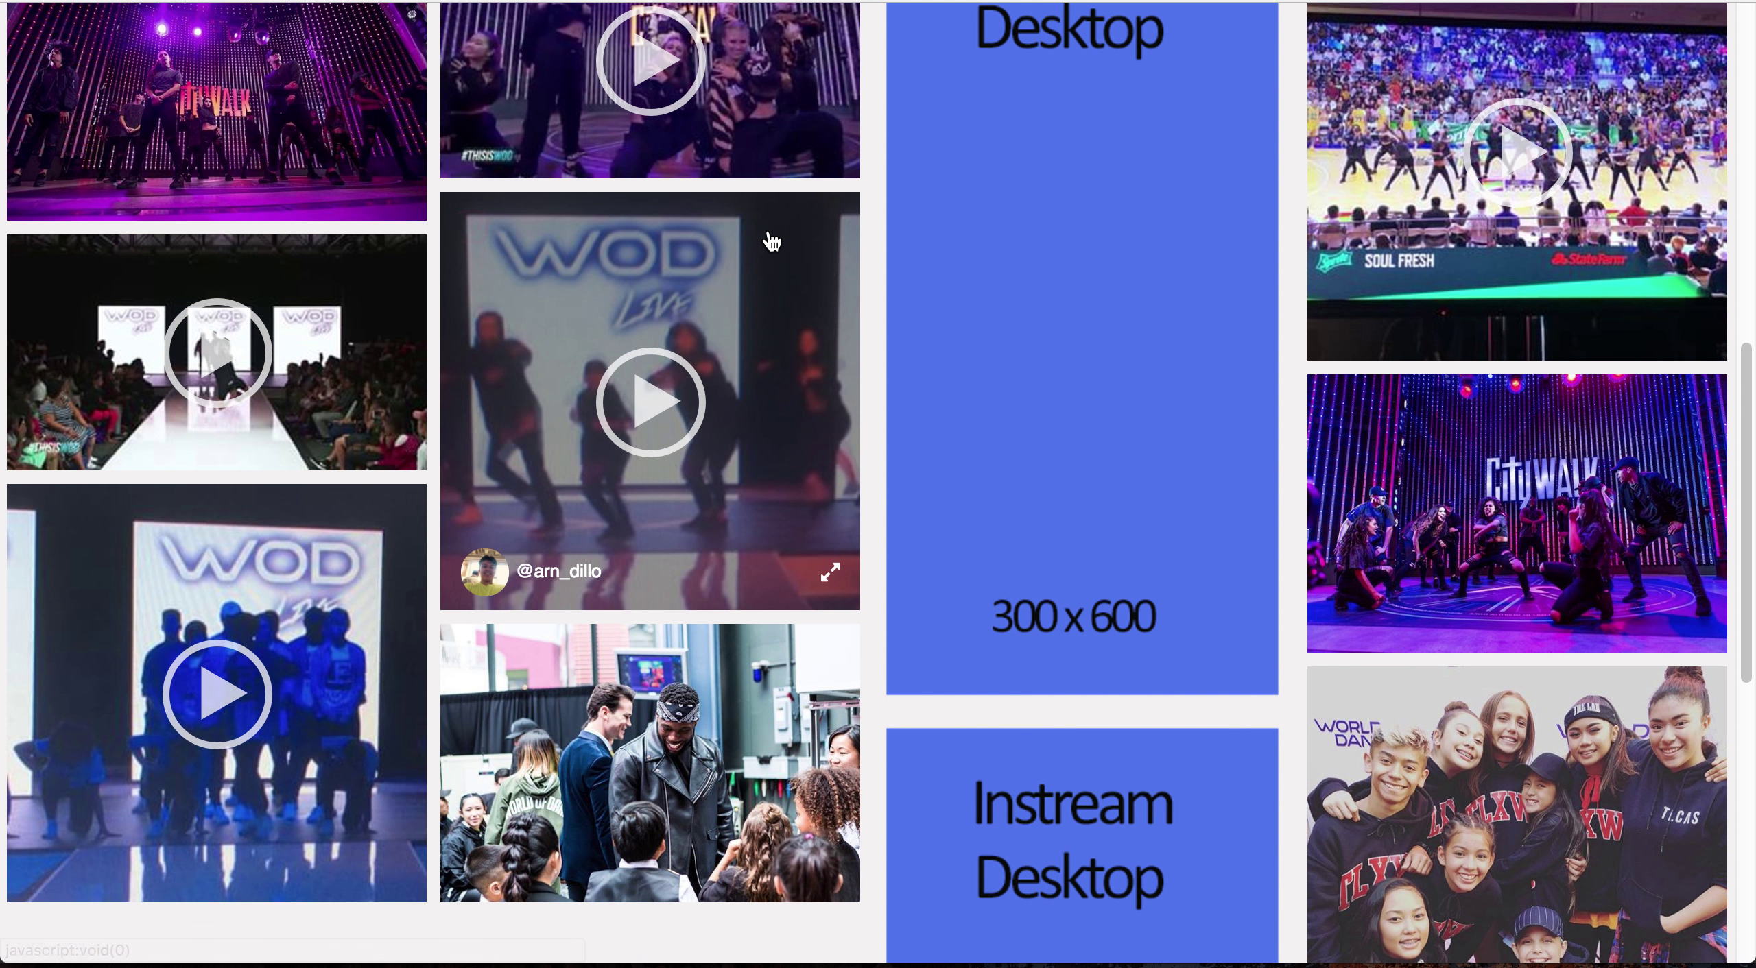
scroll(336, 304, up, 17)
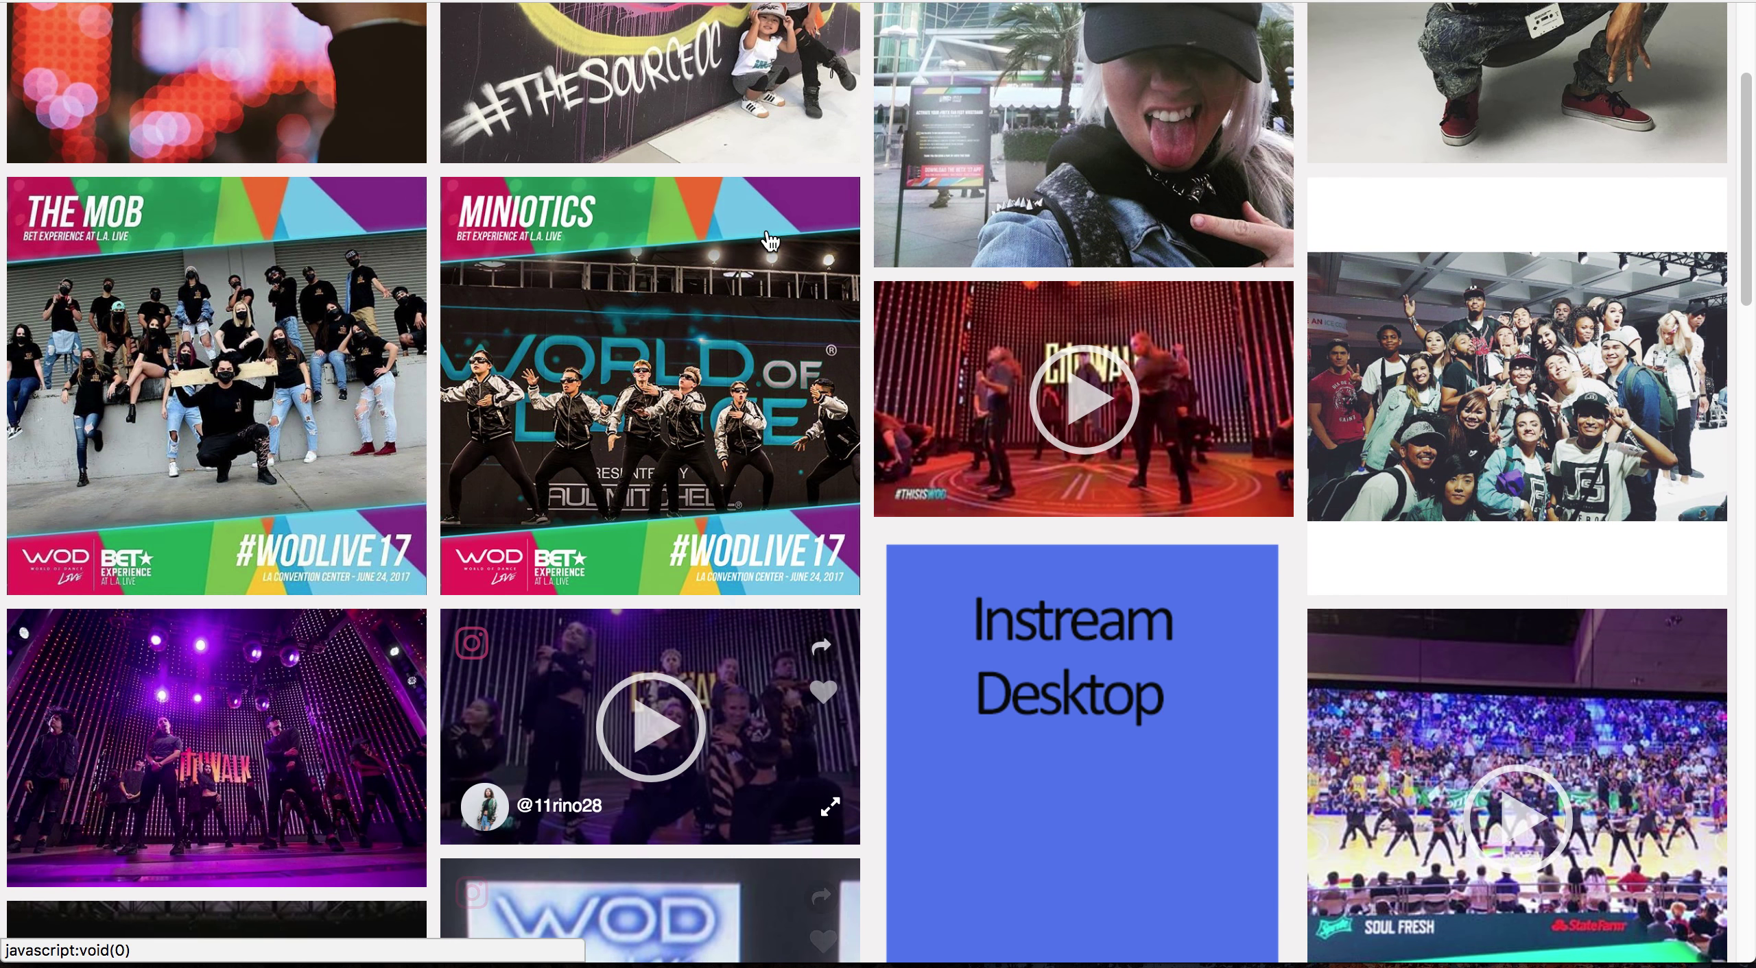
Step: Open the THE MOB post in the gallery to check its 336 x 280 desktop lightbox ad, and close it again
mouse_move(250, 354)
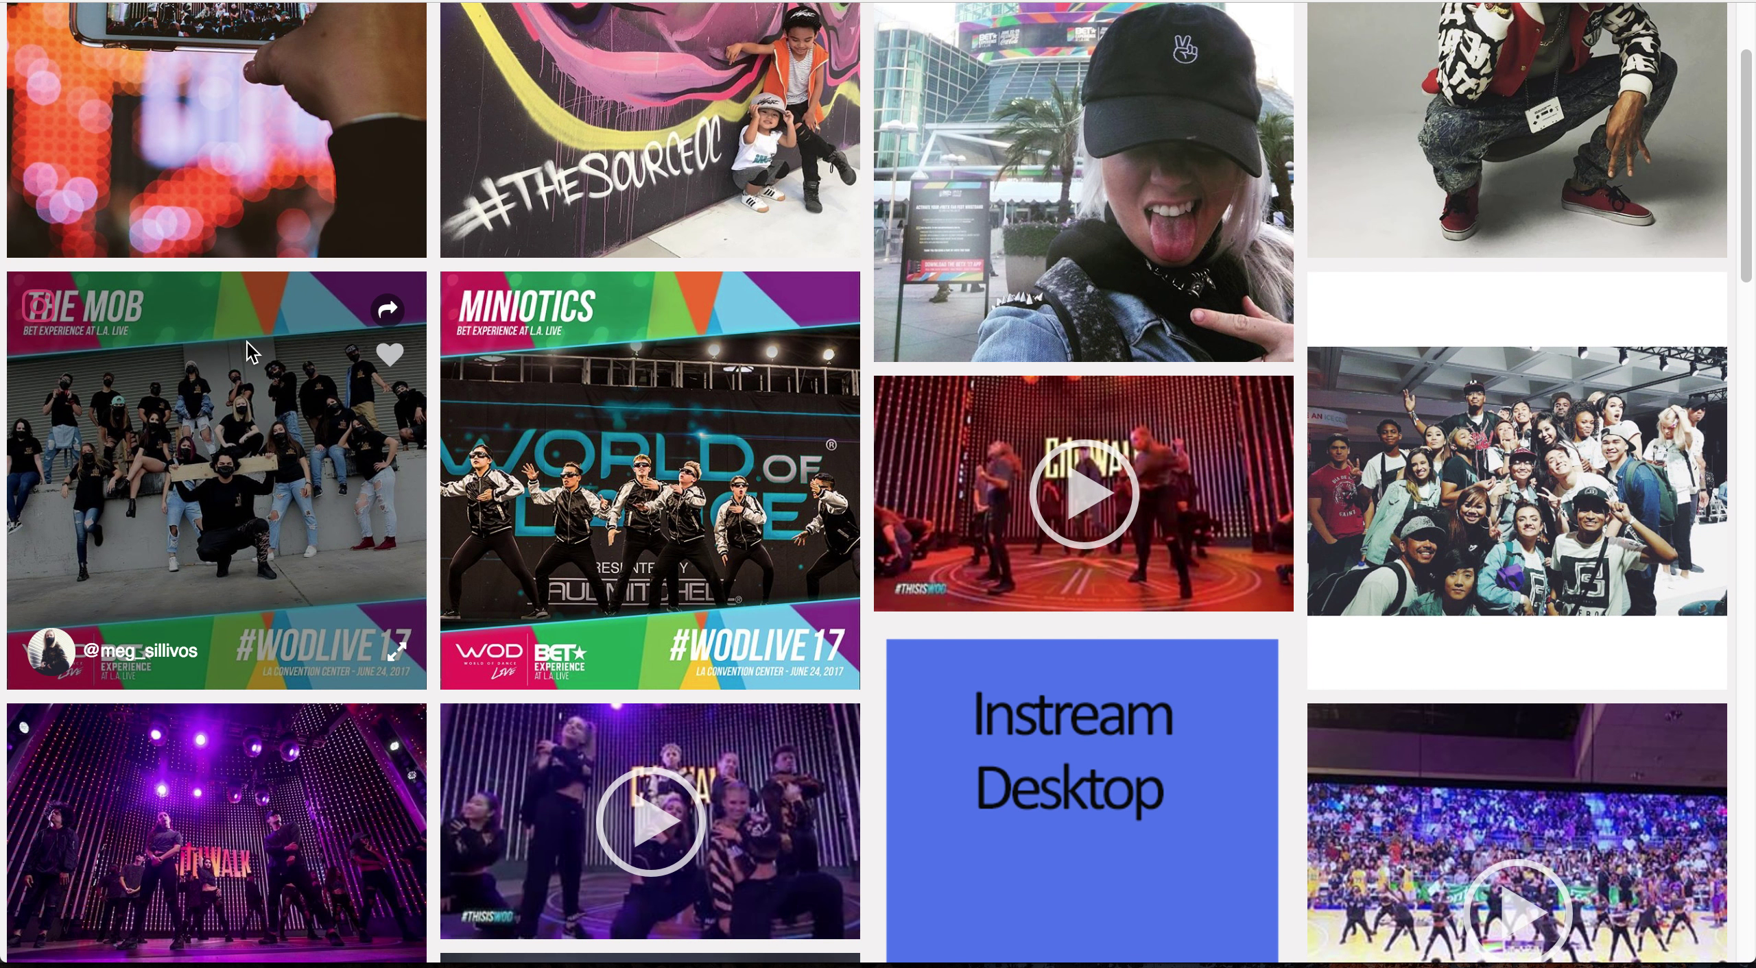
click(247, 343)
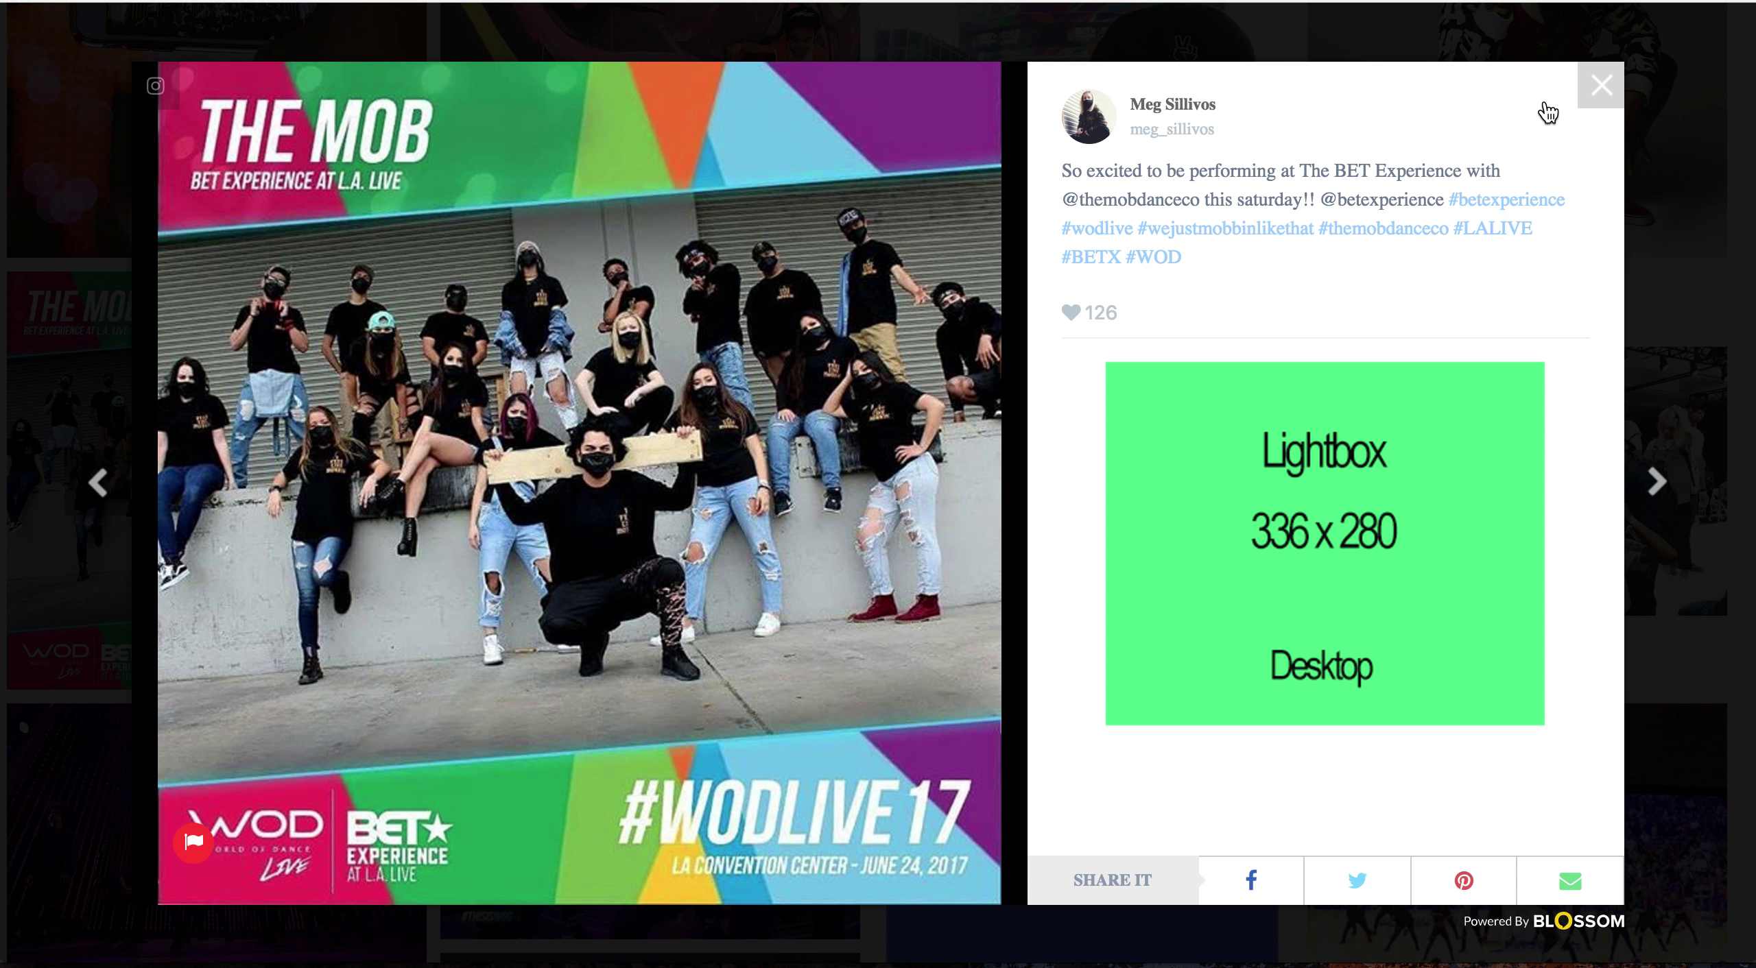
click(1599, 96)
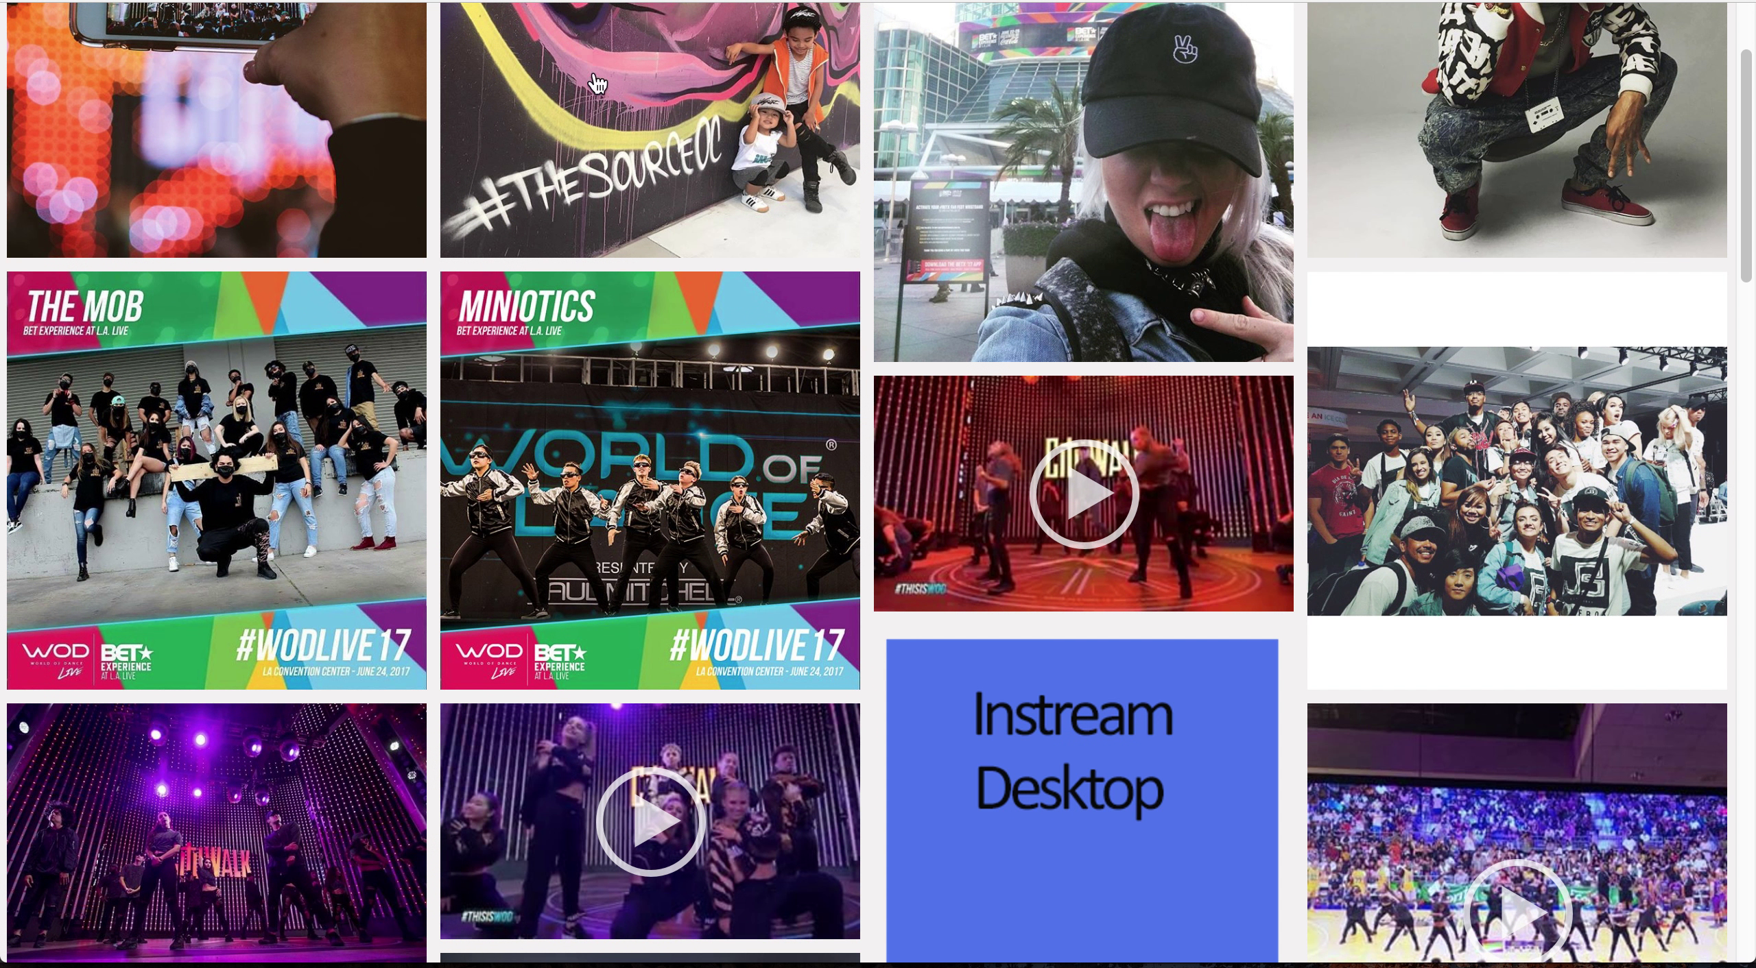
scroll(594, 122, down, 3)
scroll(595, 124, up, 5)
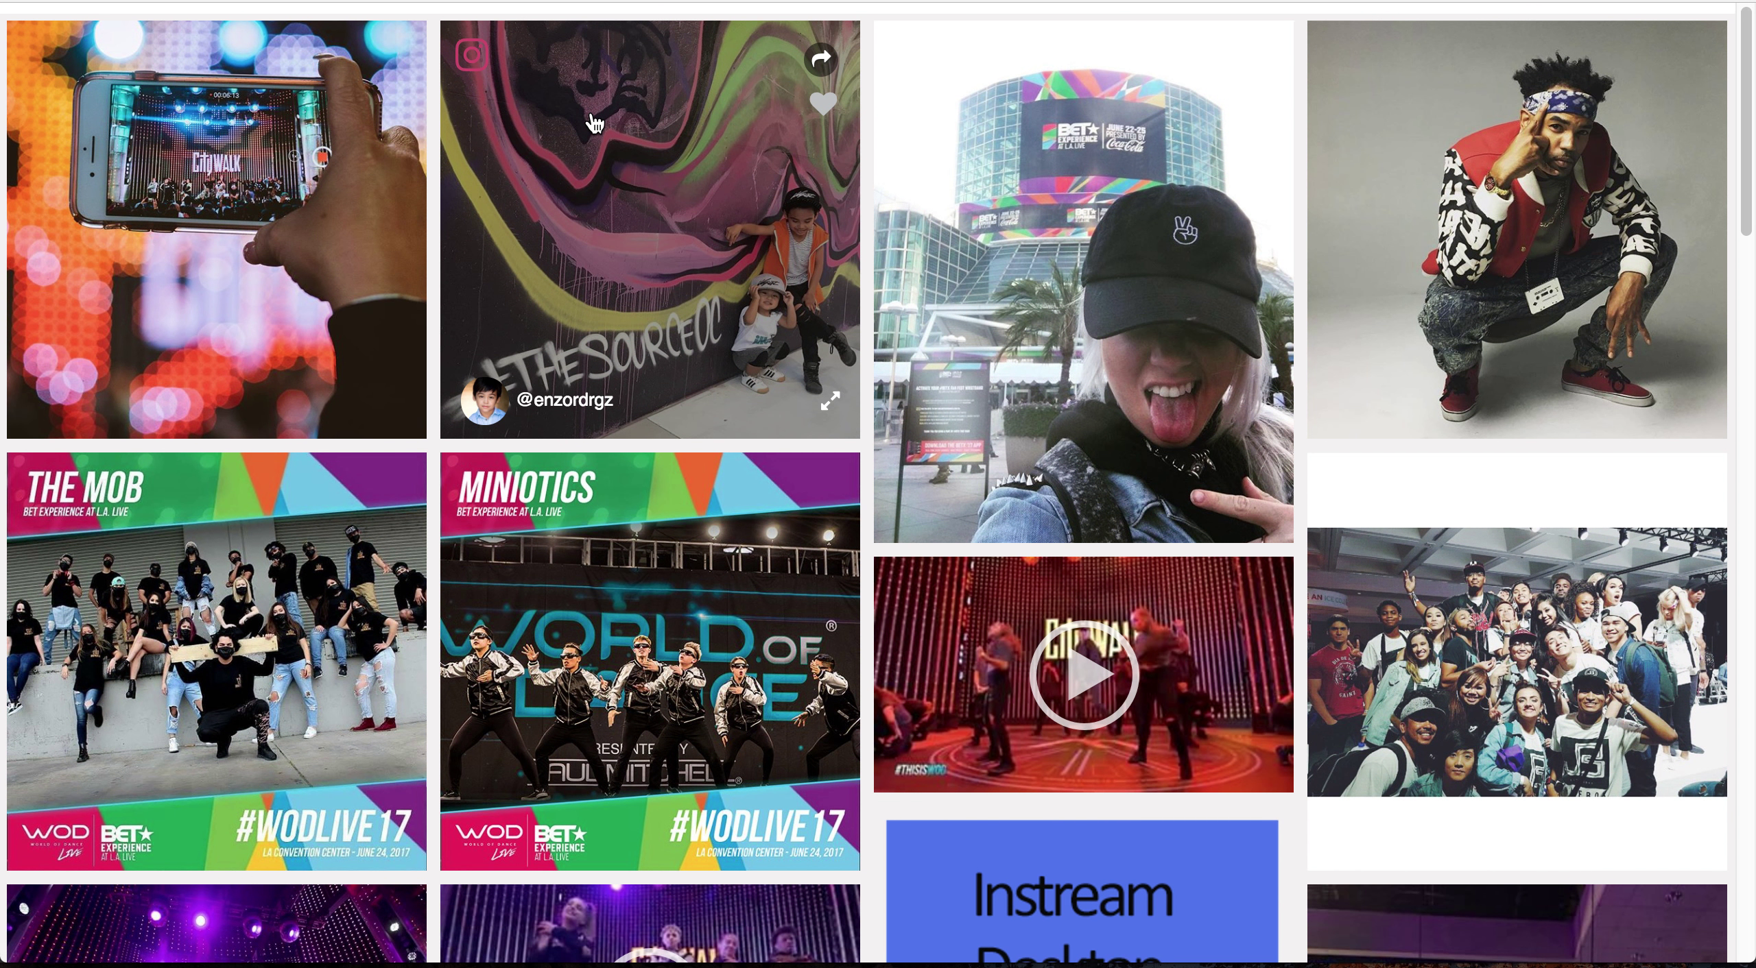